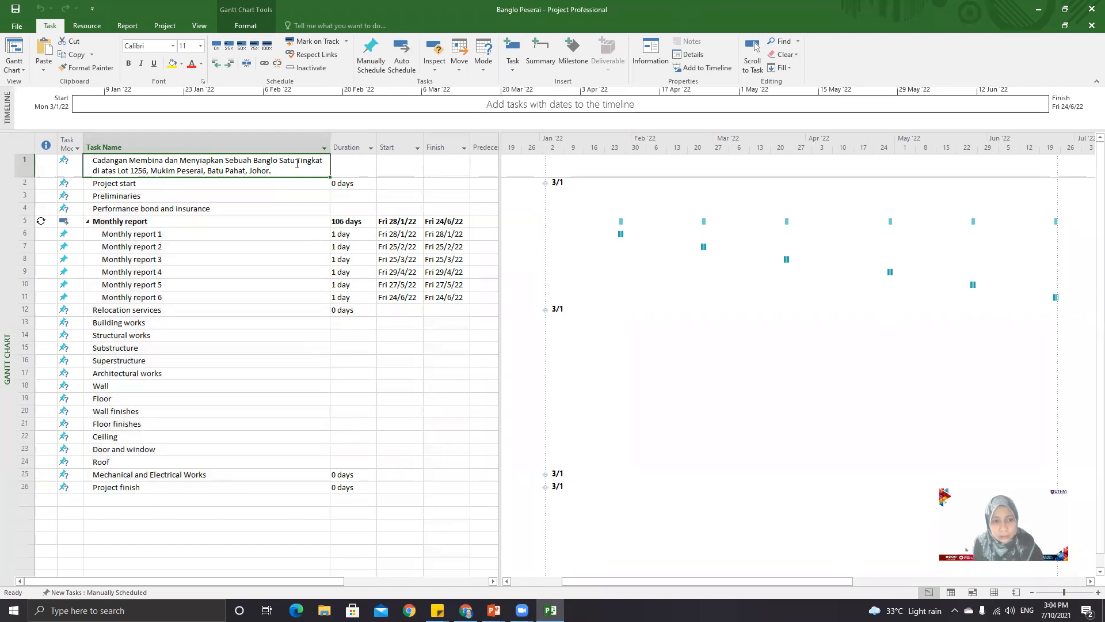
# Indent every task from Project start to Project finish one level beneath the project title task in row 1.
pyautogui.moveTo(294, 183); pyautogui.dragTo(239, 487)
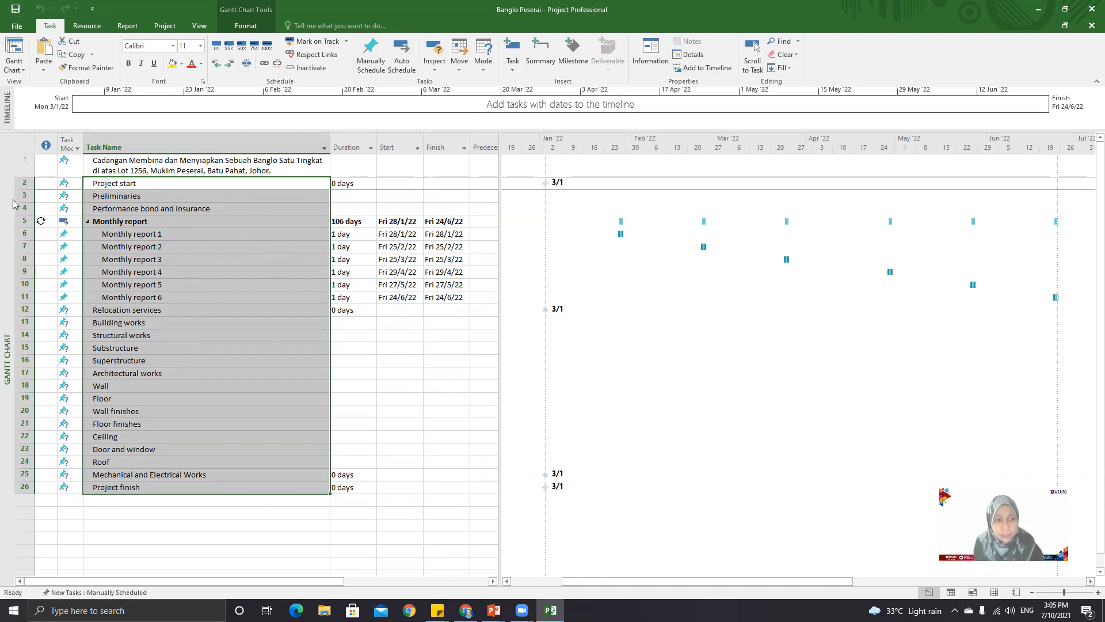
pyautogui.click(160, 224)
pyautogui.moveTo(176, 183); pyautogui.dragTo(160, 487)
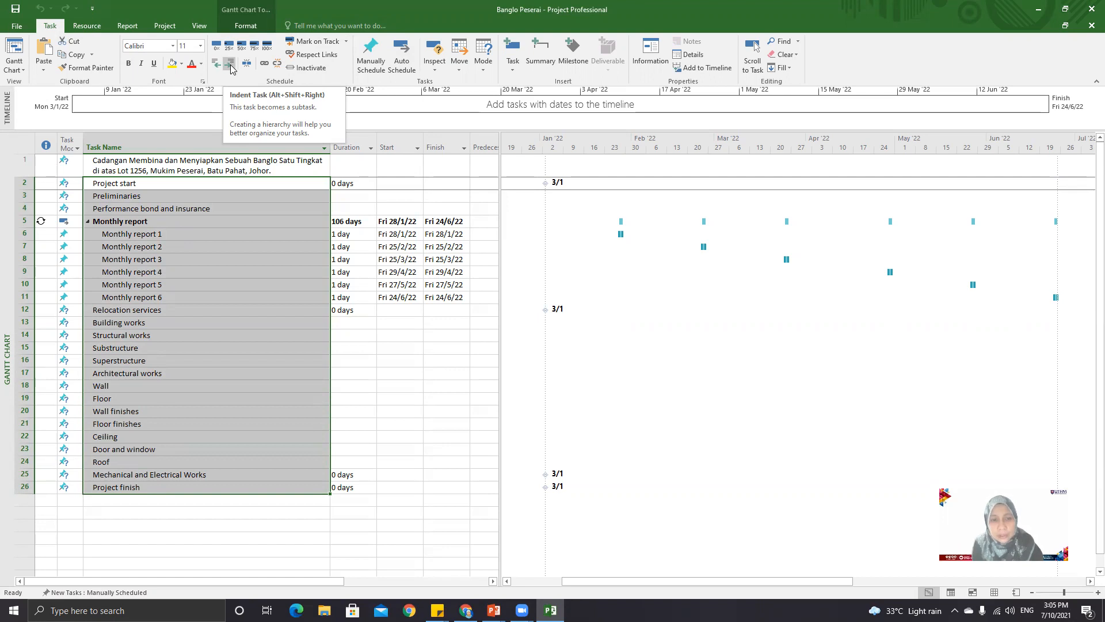
pyautogui.click(230, 64)
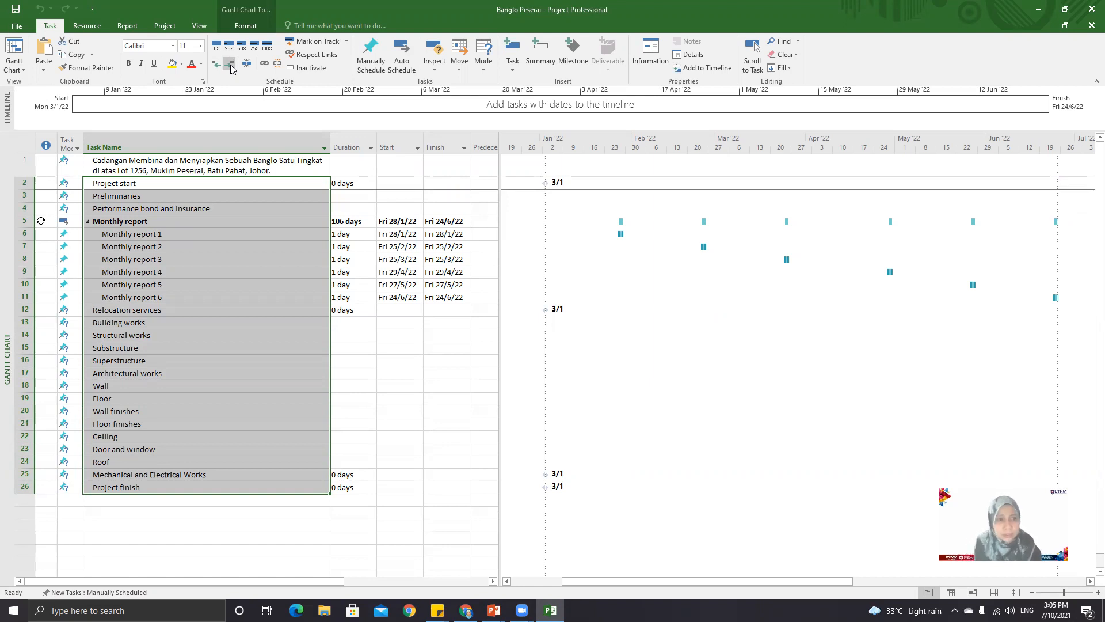
pyautogui.click(231, 68)
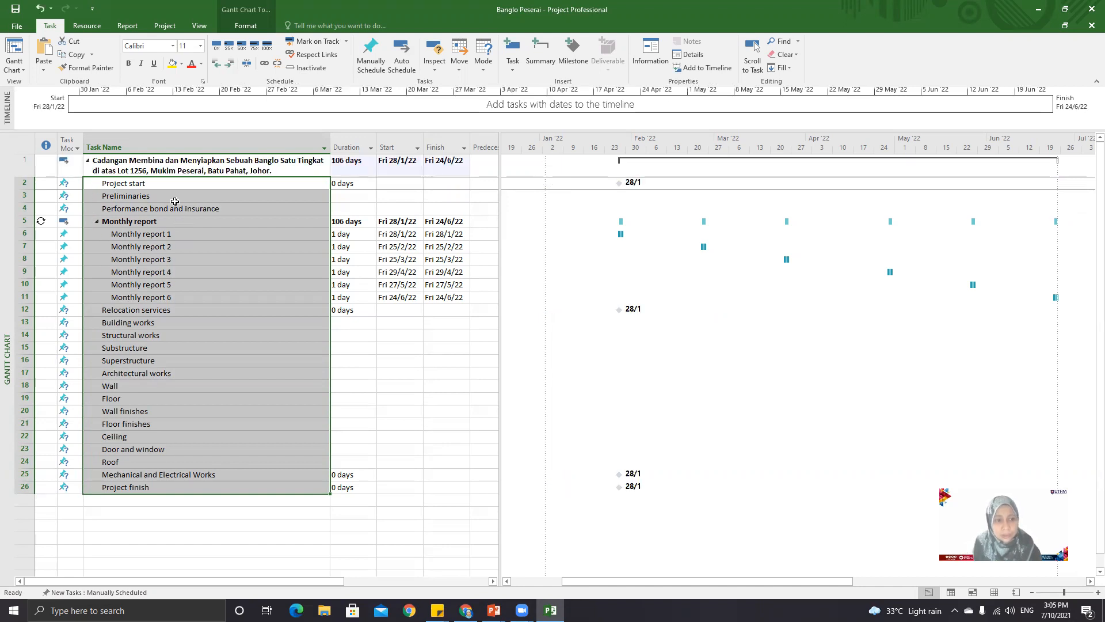
pyautogui.click(124, 513)
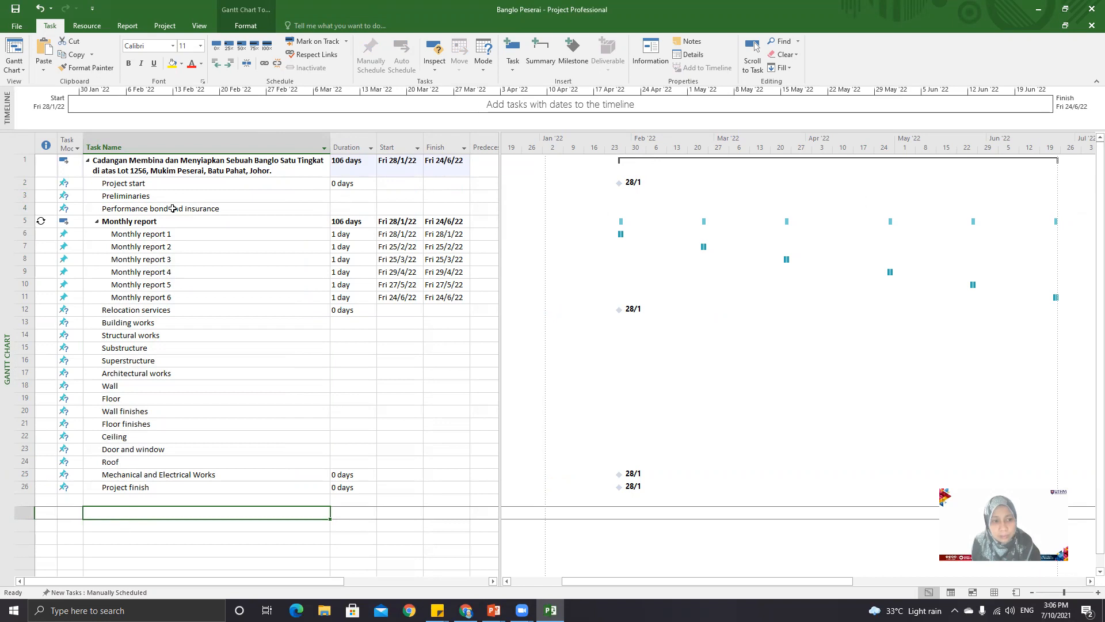
# Indent Performance bond and insurance, the Monthly report group and Relocation services as subtasks of Preliminaries.
pyautogui.click(173, 209)
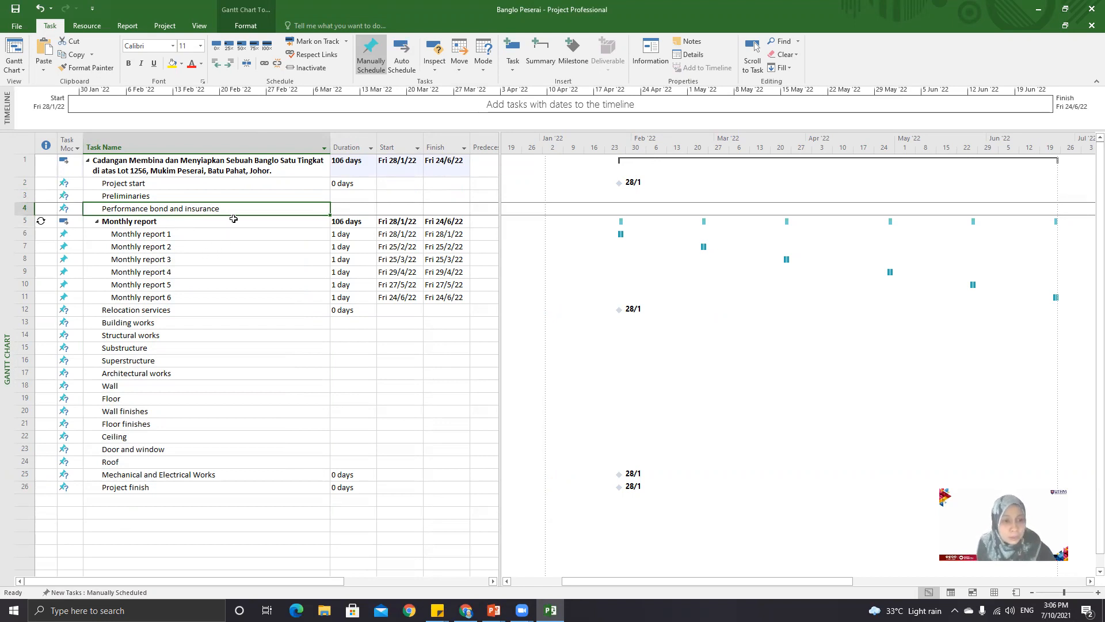
pyautogui.moveTo(239, 217); pyautogui.dragTo(221, 311)
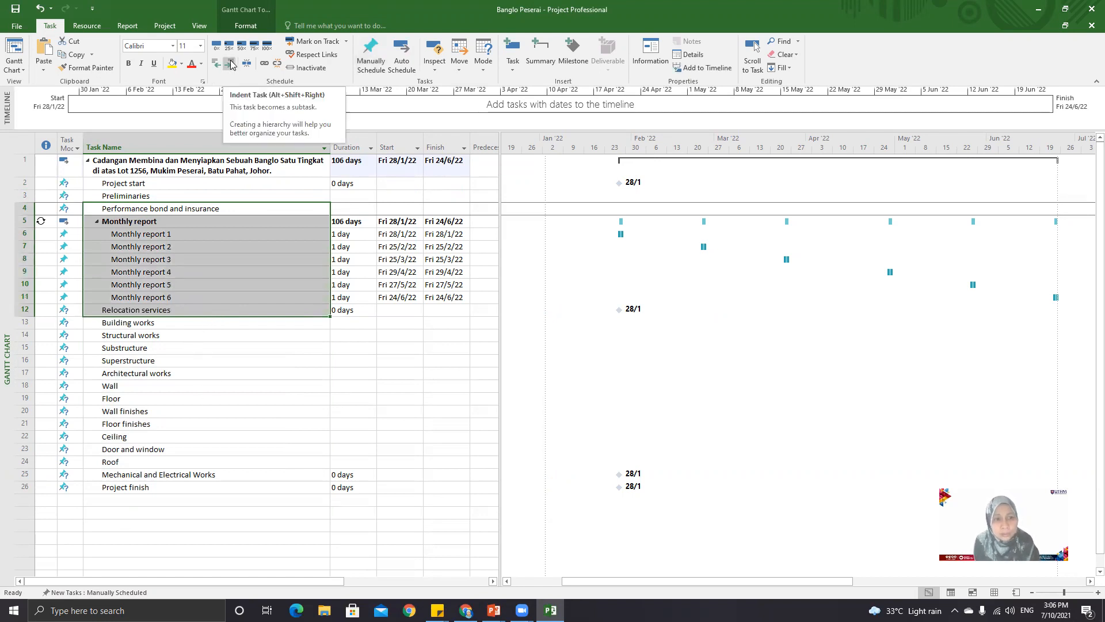
pyautogui.click(229, 65)
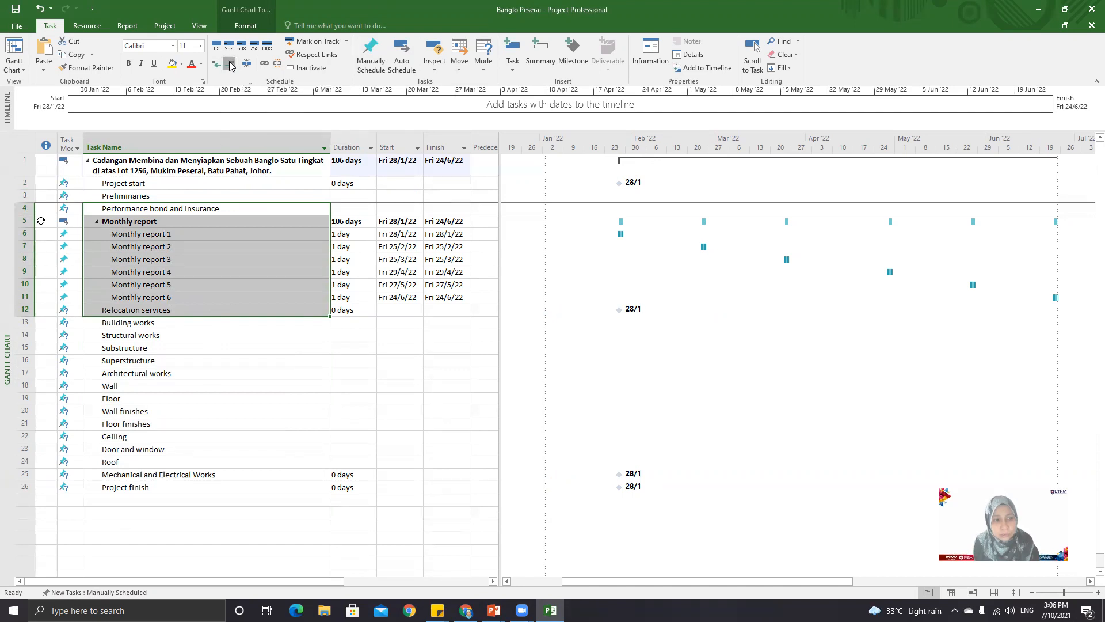
# Indent the tasks from Structural works to Mechanical and Electrical Works as subtasks of Building works.
pyautogui.click(206, 335)
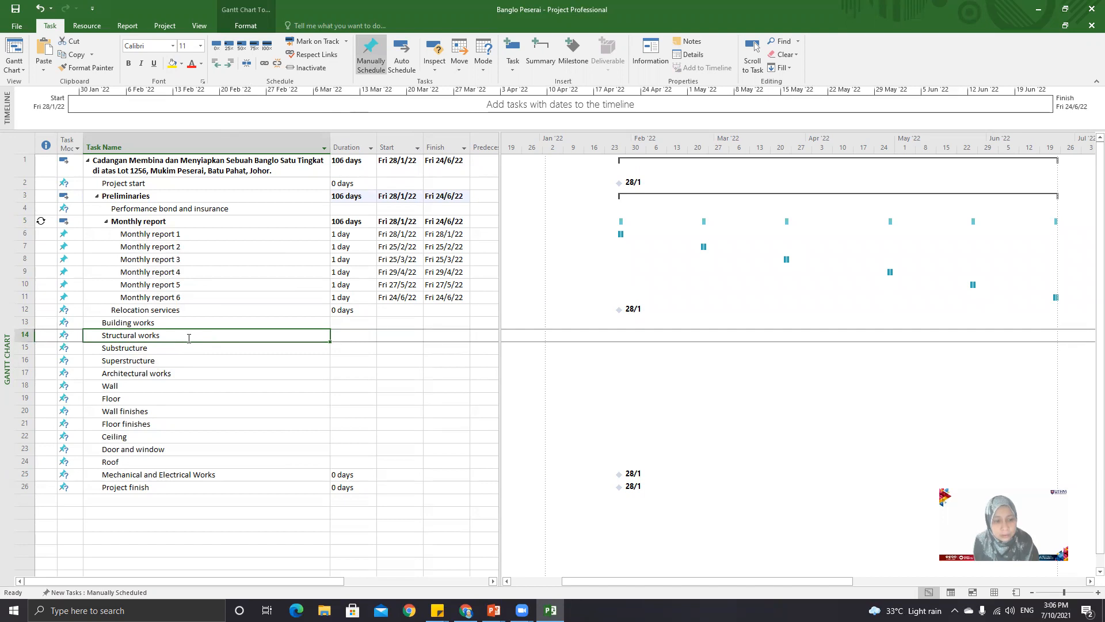
pyautogui.click(188, 349)
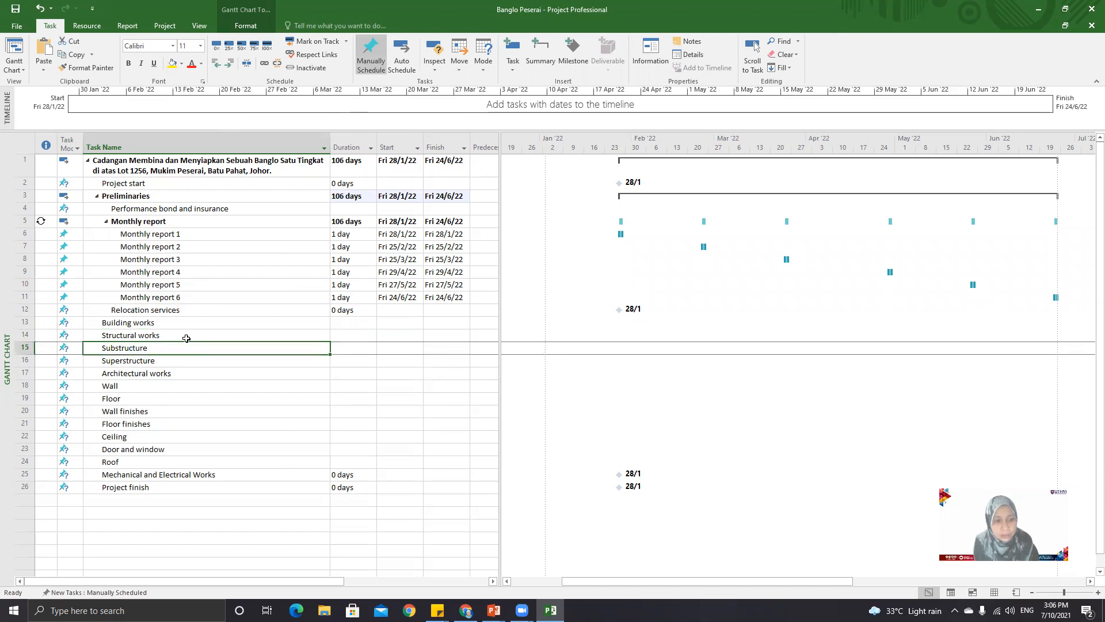
pyautogui.moveTo(186, 335); pyautogui.dragTo(175, 474)
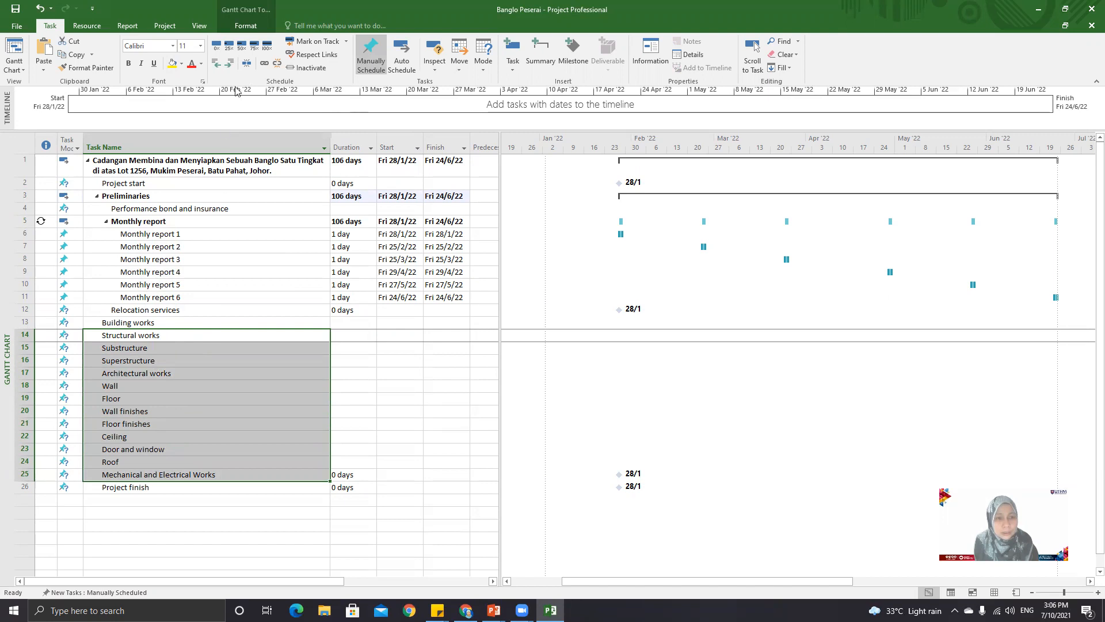
pyautogui.click(228, 64)
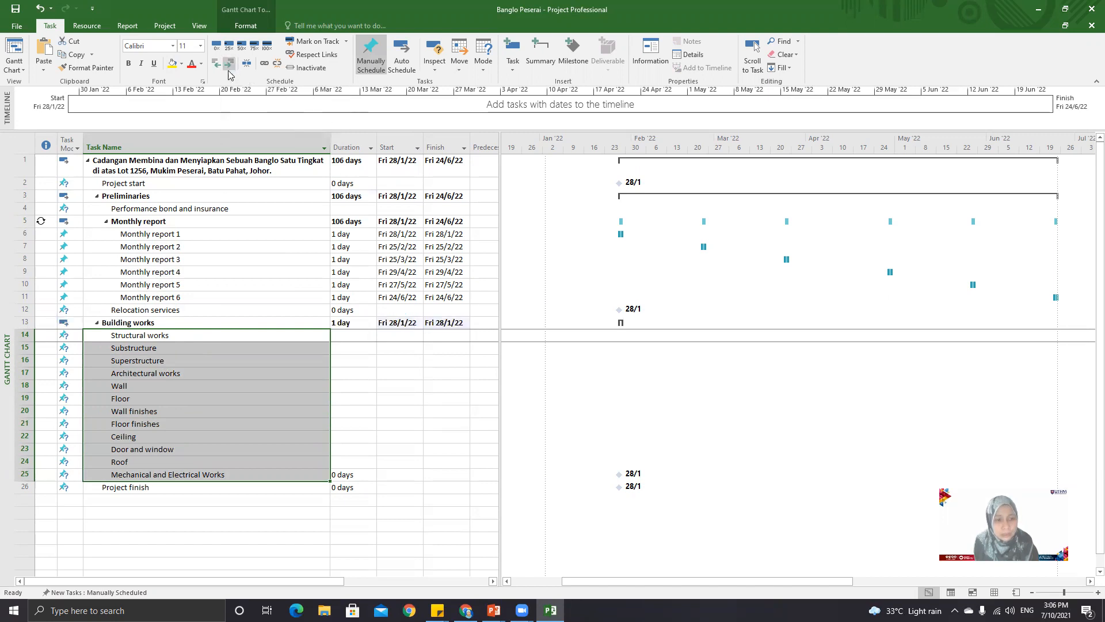
pyautogui.click(202, 520)
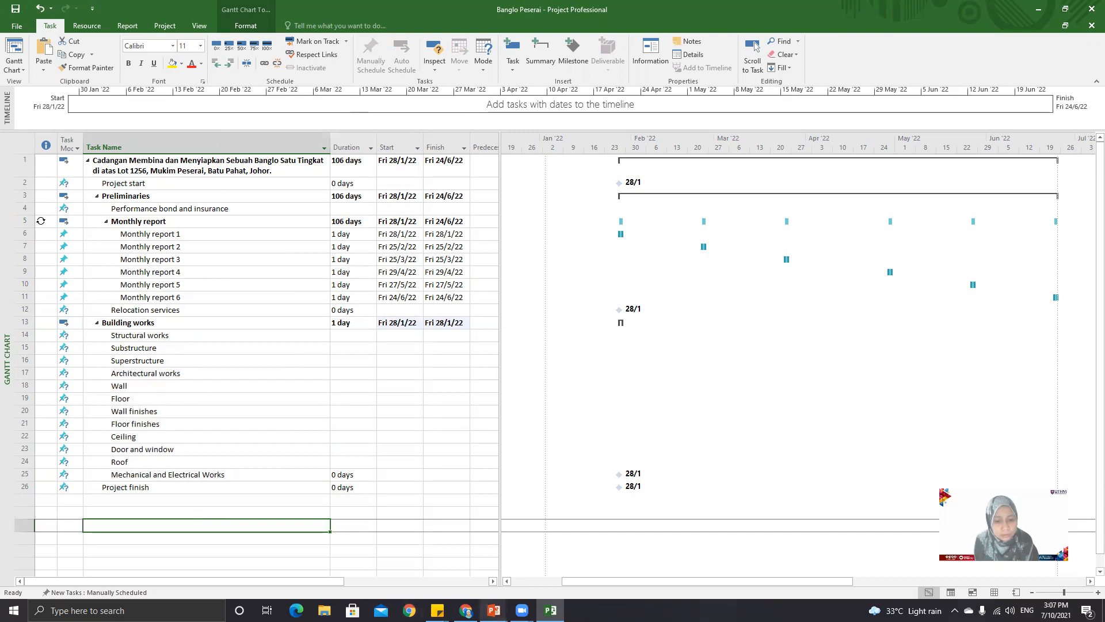
# Consult the Work Breakdown Structure slide in PowerPoint and, back in Project, indent Substructure and Superstructure beneath Structural works.
pyautogui.click(494, 610)
pyautogui.click(464, 585)
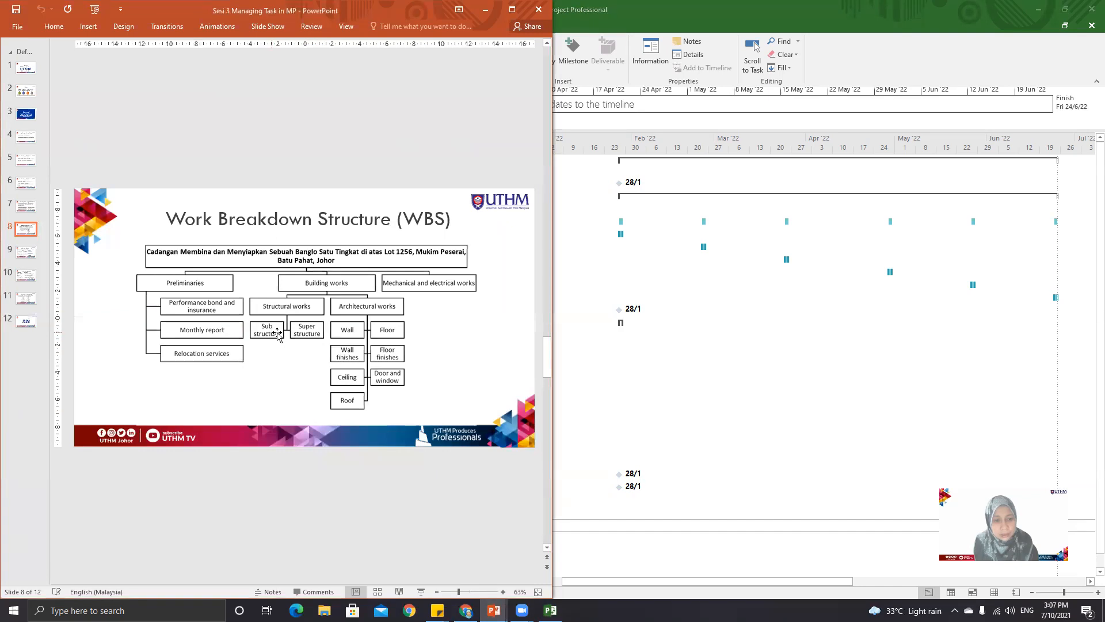
pyautogui.click(485, 10)
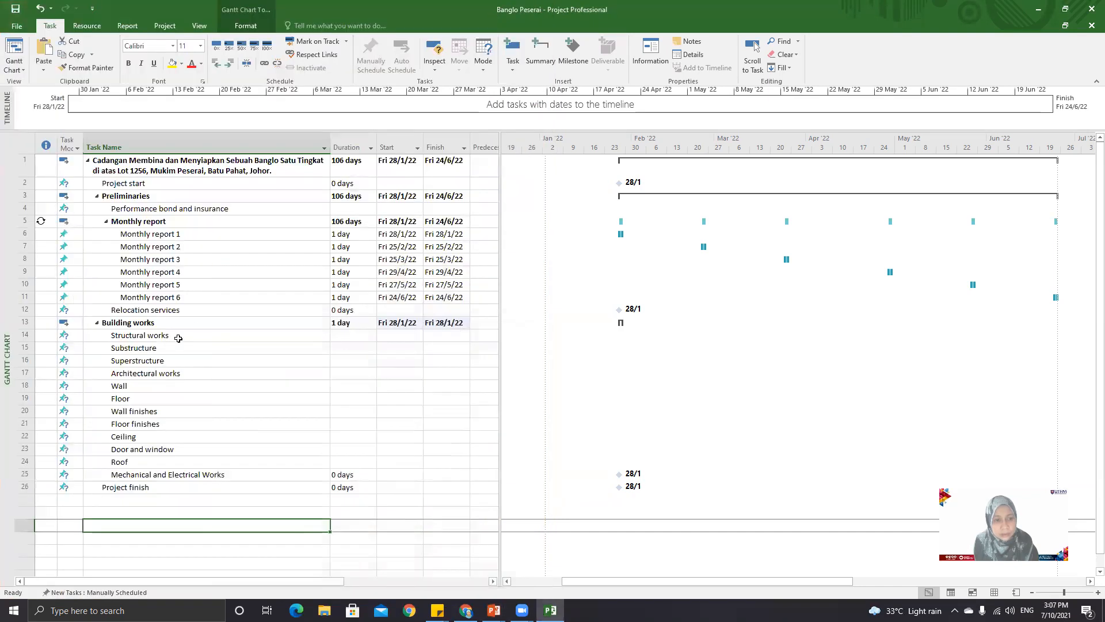
pyautogui.moveTo(178, 352); pyautogui.dragTo(177, 358)
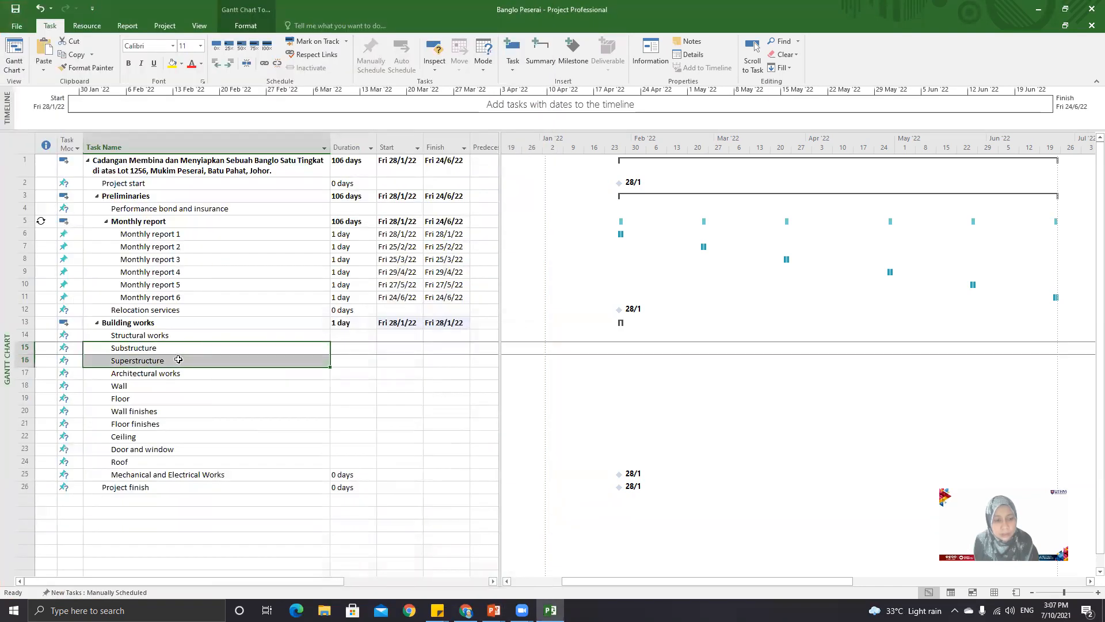
pyautogui.click(231, 65)
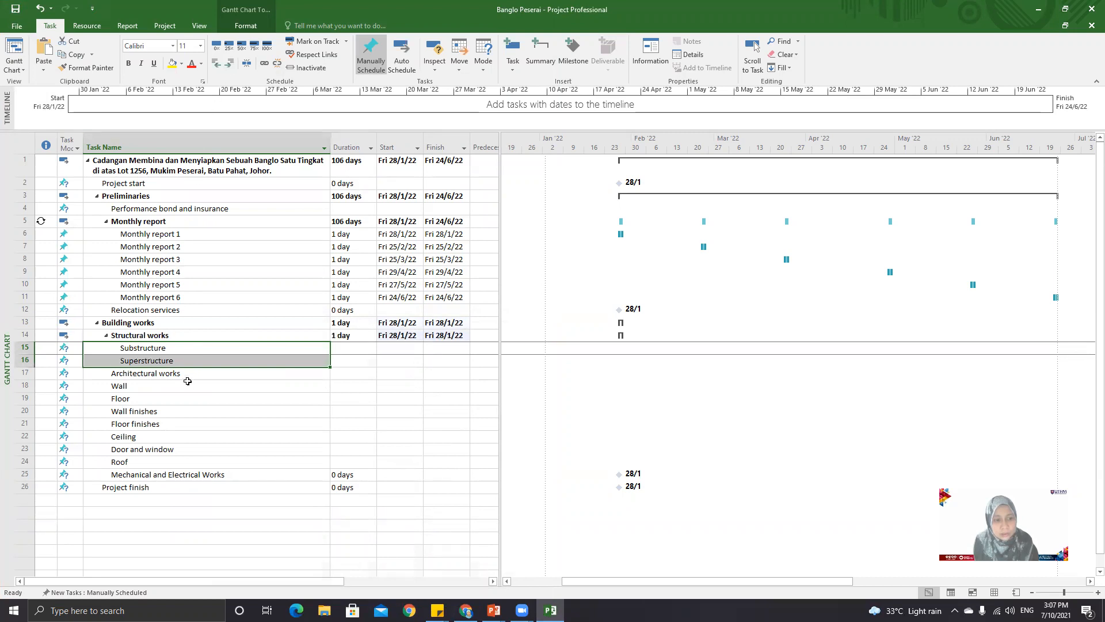
# Indent the tasks from Wall to Mechanical and Electrical Works as subtasks of Architectural works.
pyautogui.click(185, 375)
pyautogui.moveTo(184, 385); pyautogui.dragTo(198, 473)
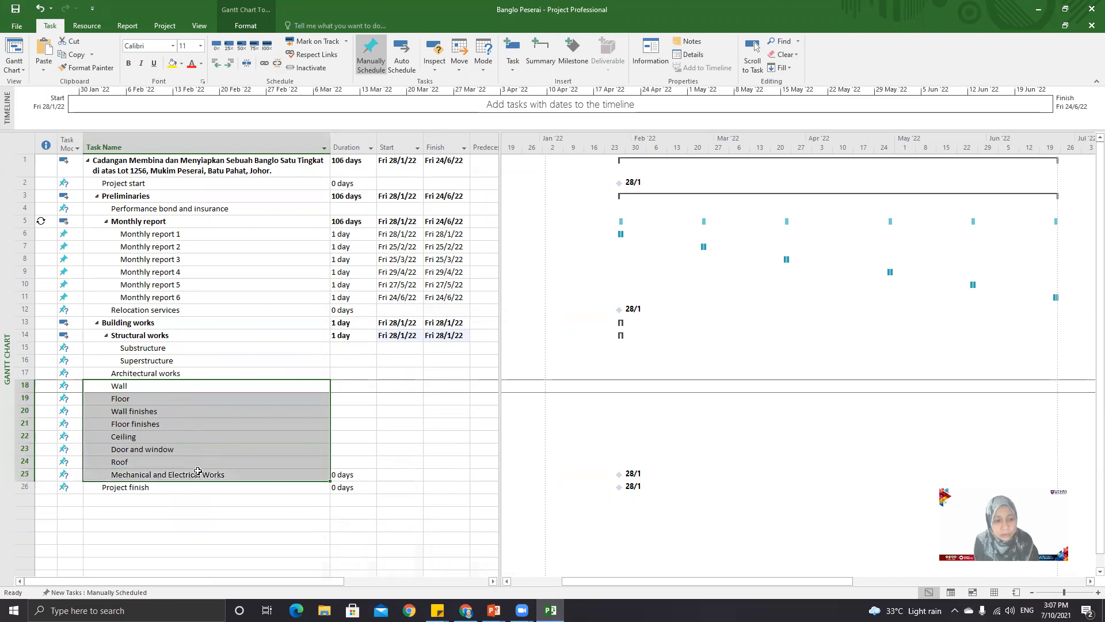
pyautogui.click(229, 65)
# Consult the Work Breakdown Structure slide in PowerPoint and, back in Project, outdent Mechanical and Electrical Works by one level.
pyautogui.click(228, 475)
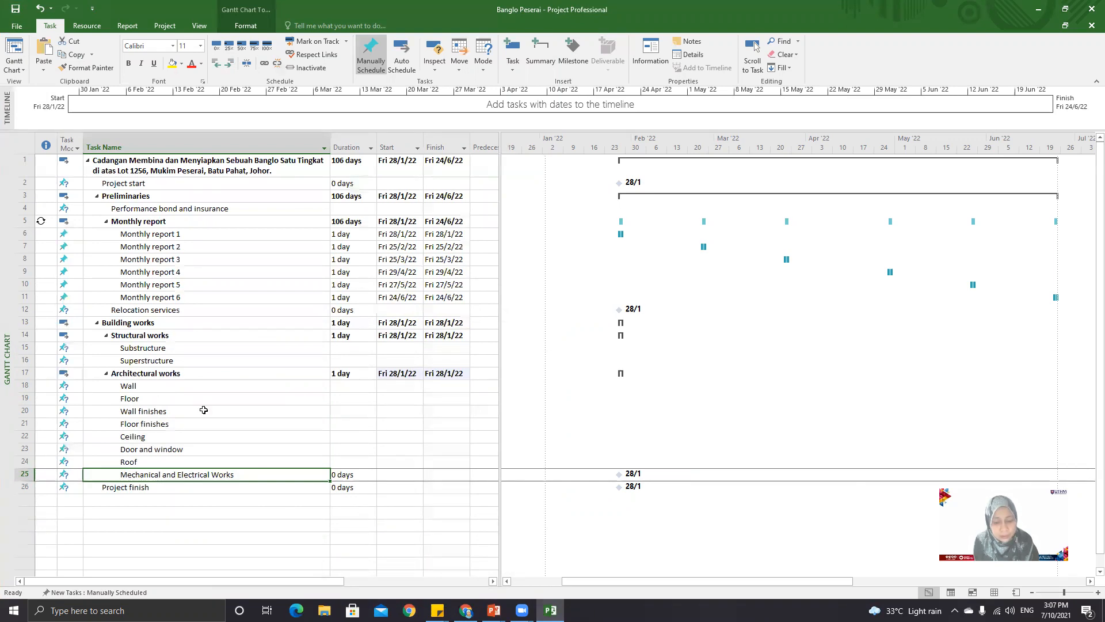
pyautogui.click(494, 610)
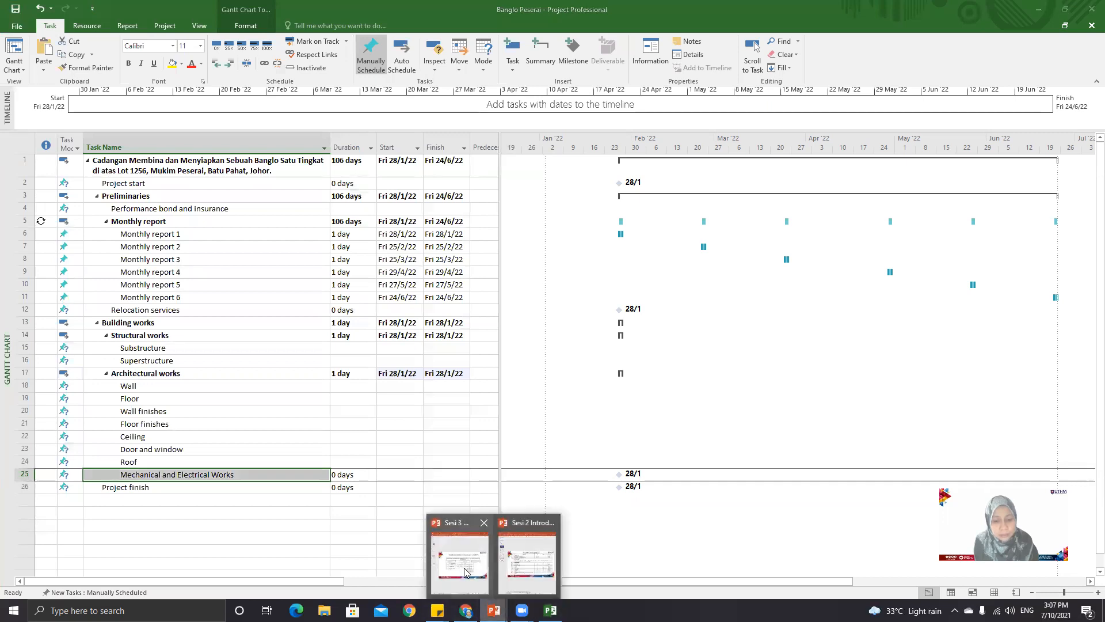
pyautogui.click(454, 557)
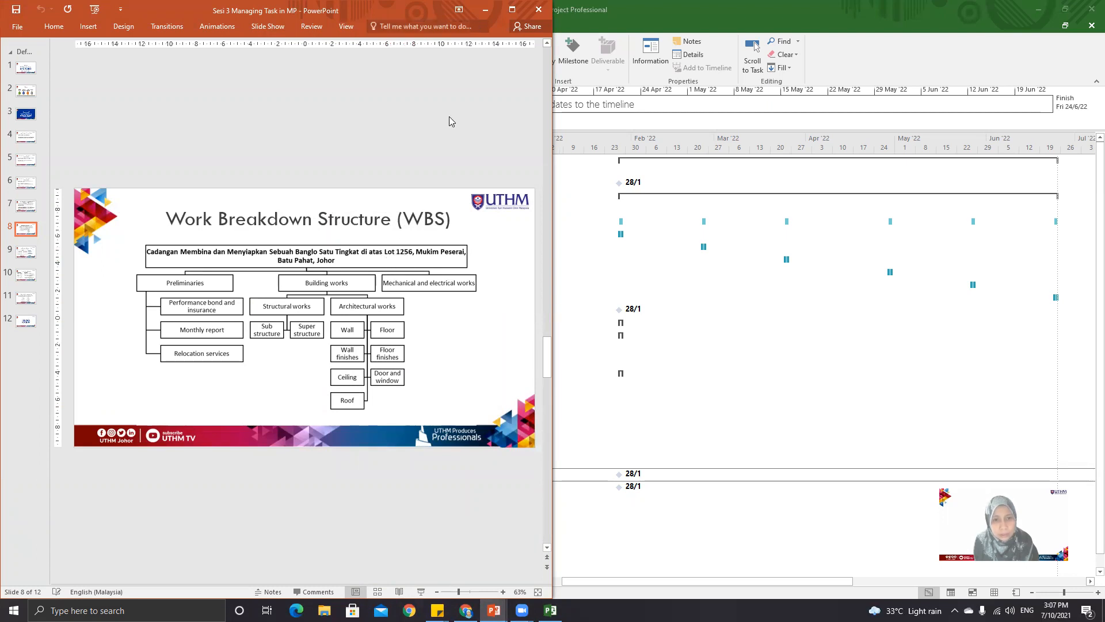
pyautogui.hotkey('alt', 'Tab')
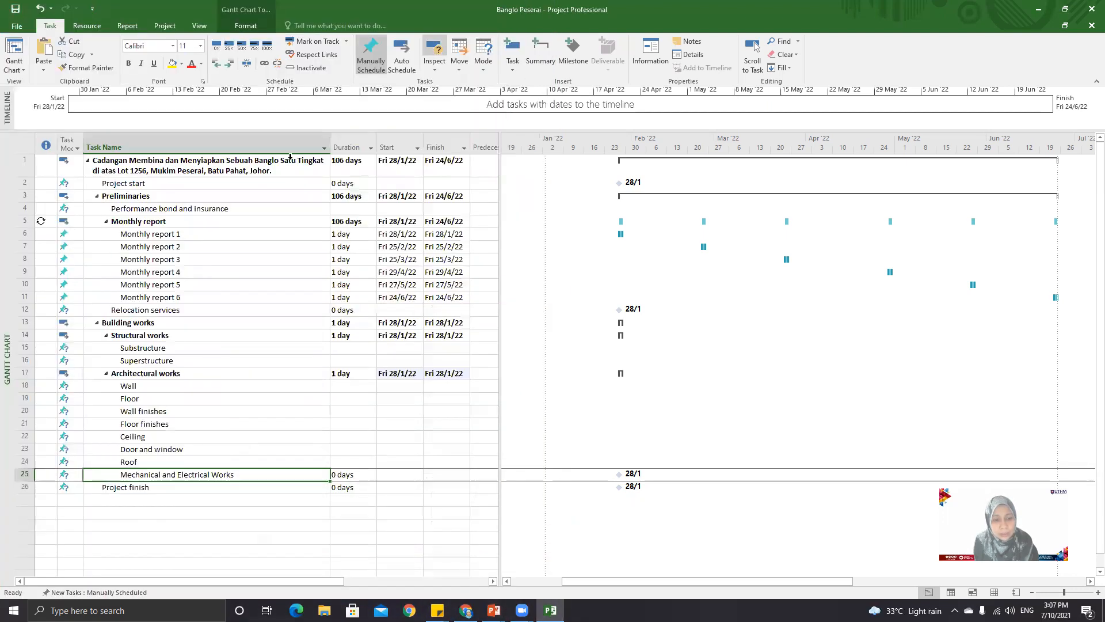
pyautogui.click(216, 65)
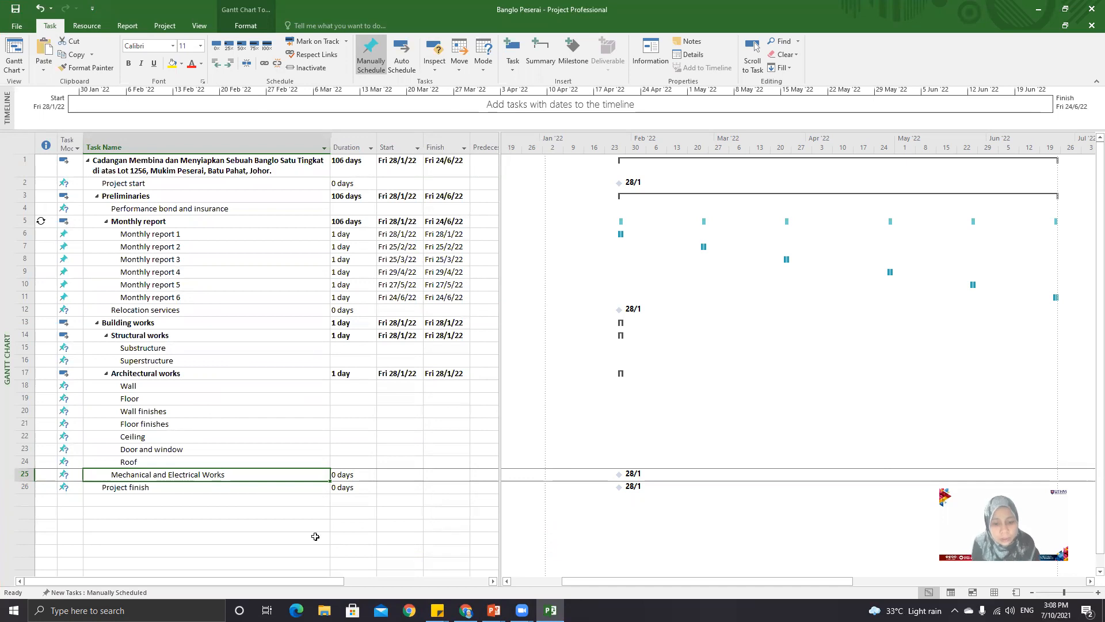
# Review the Work Breakdown Structure diagram in the Sesi 3 PowerPoint presentation, then return to the Project schedule.
pyautogui.moveTo(494, 610)
pyautogui.click(463, 582)
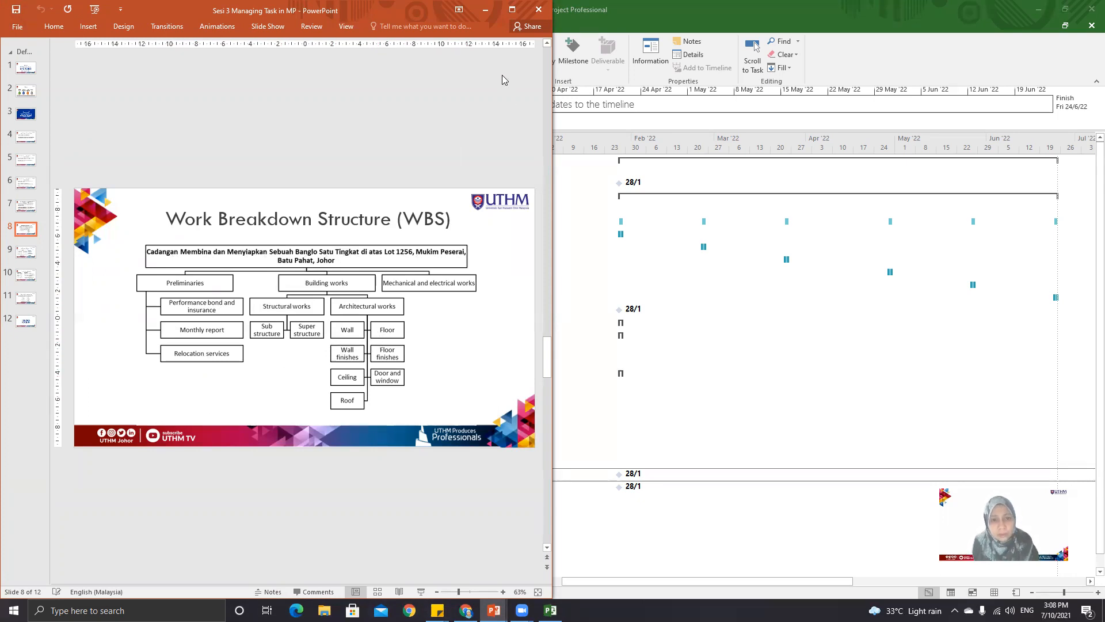
pyautogui.hotkey('alt', 'Tab')
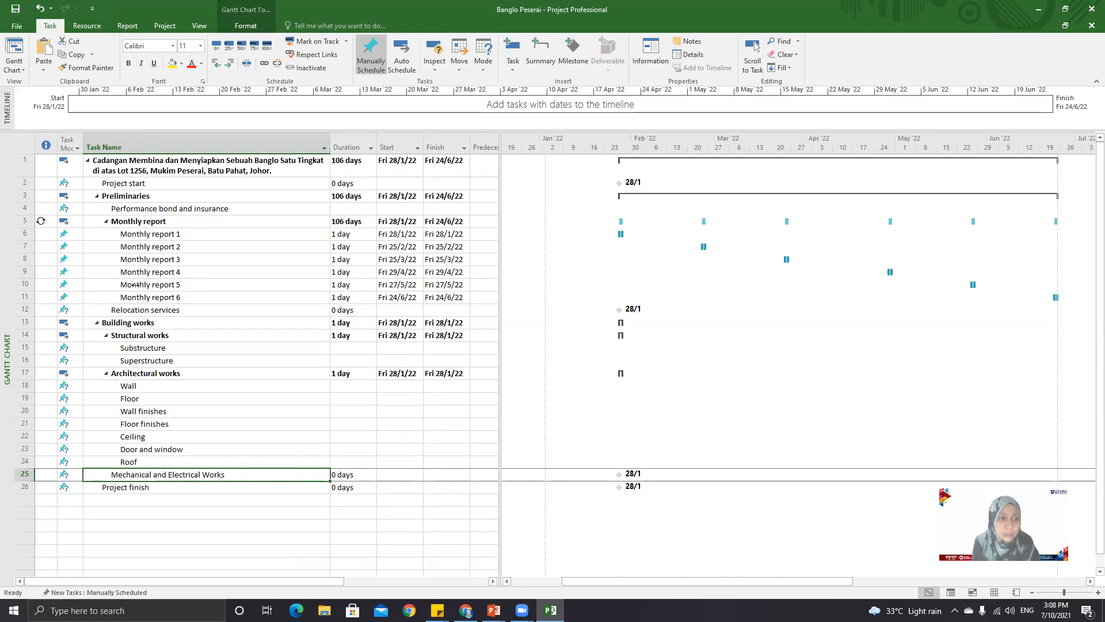
# Insert a WBS column before the Task Name column and narrow it to fit its codes.
pyautogui.click(118, 143)
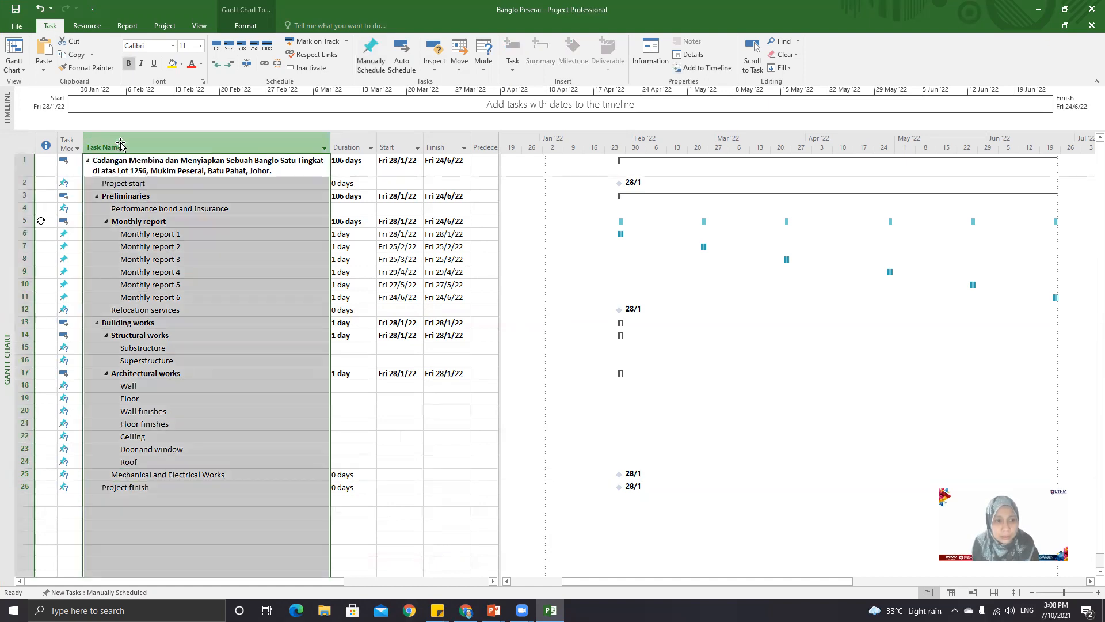
pyautogui.rightClick(121, 145)
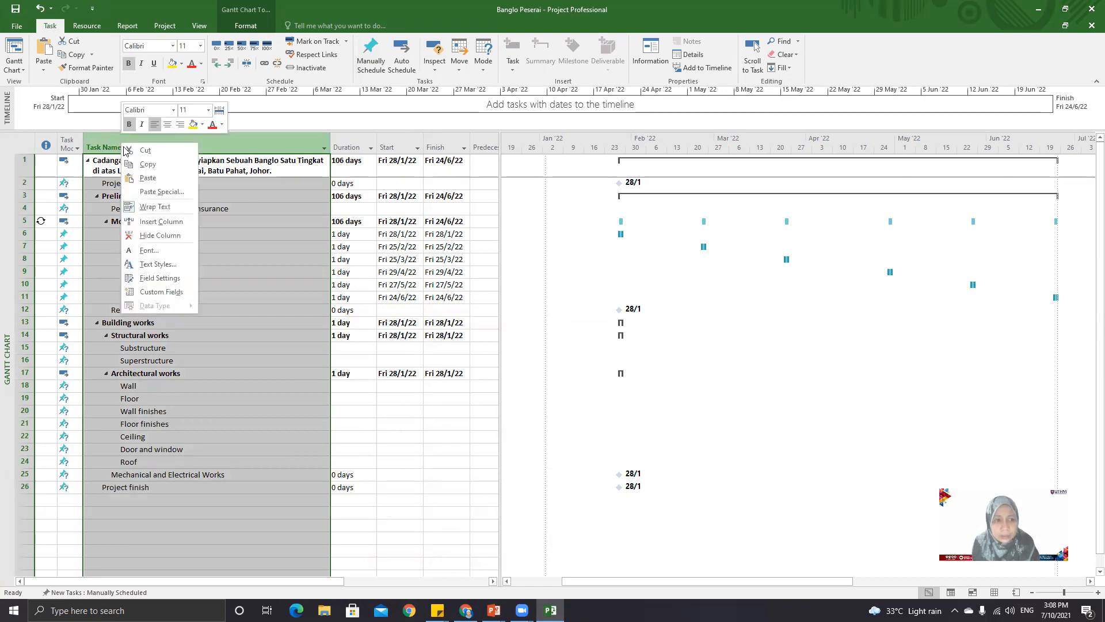
pyautogui.click(159, 222)
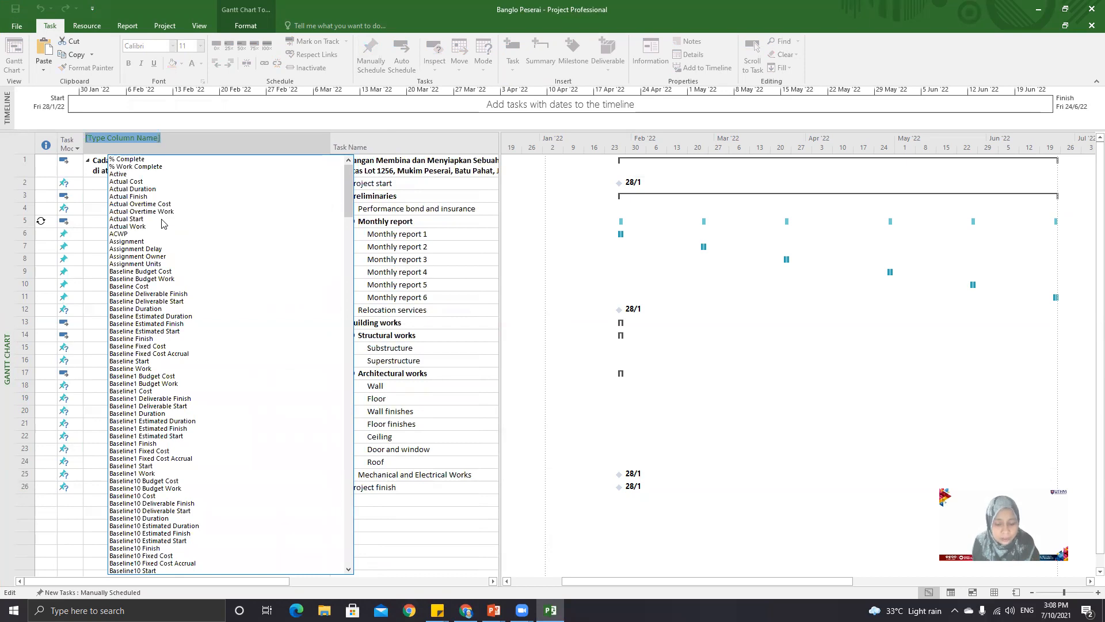
pyautogui.write('wbs')
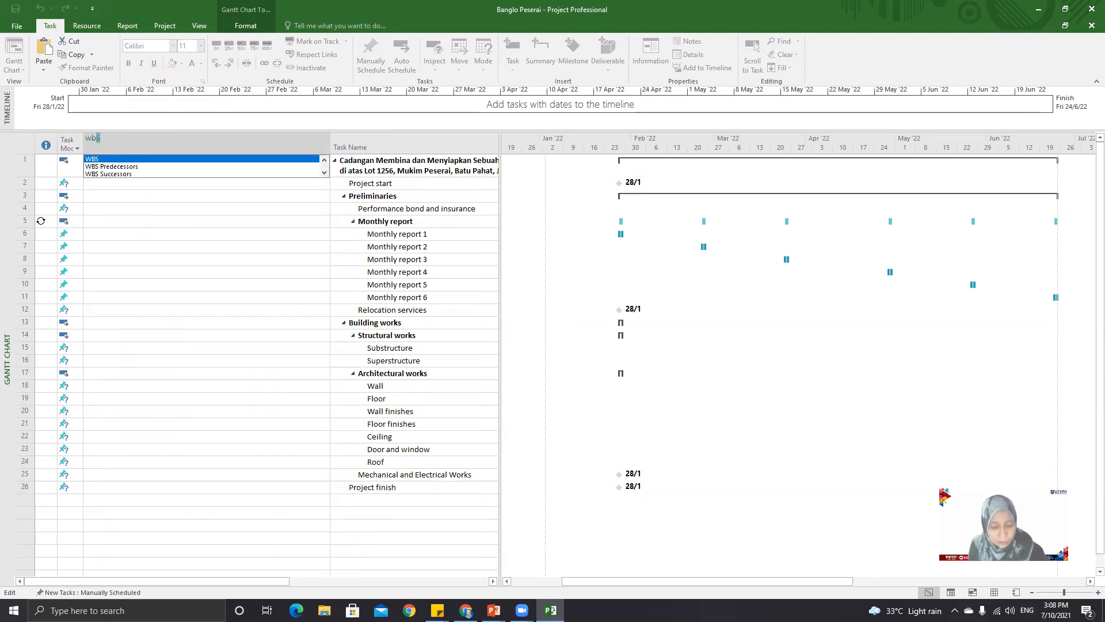
pyautogui.click(152, 162)
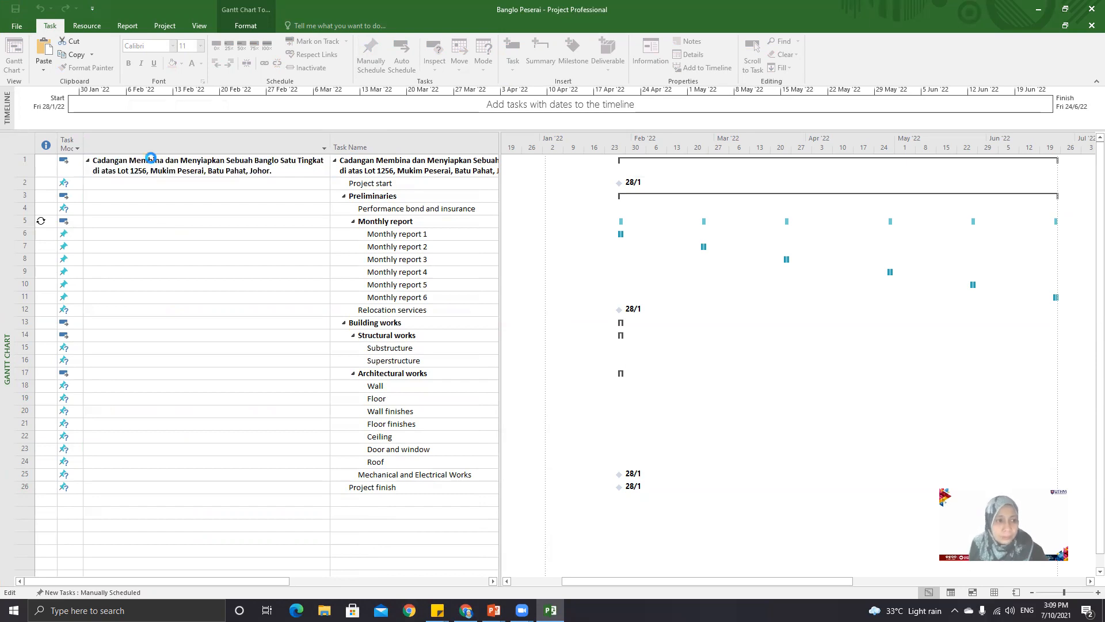
pyautogui.moveTo(330, 144); pyautogui.dragTo(112, 147)
pyautogui.click(172, 500)
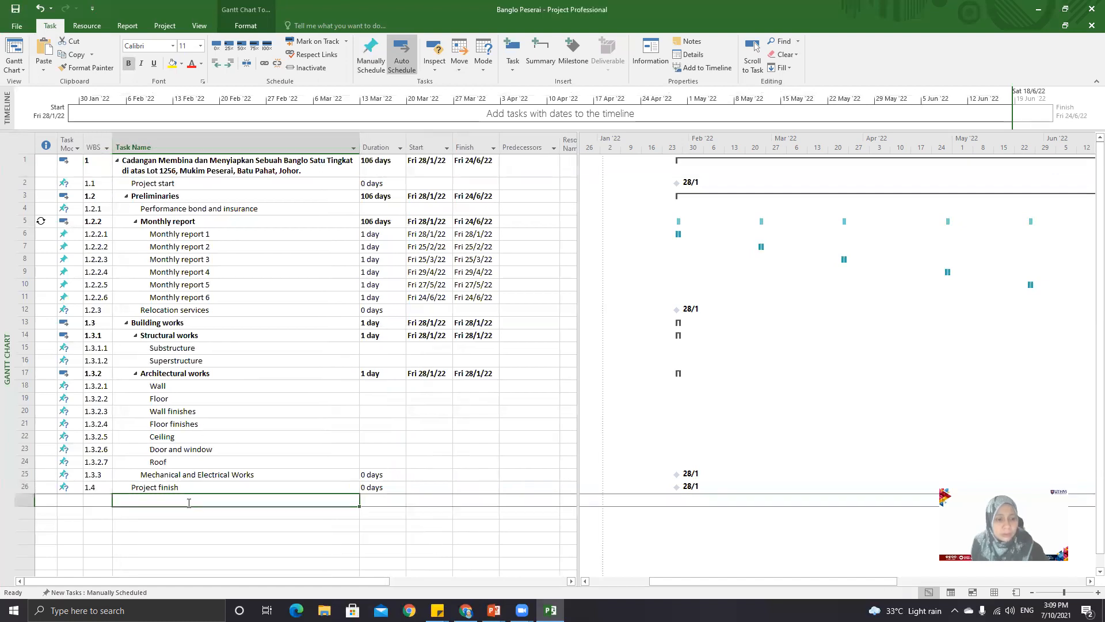
# Collapse the task outline to show only Level 1.
pyautogui.click(94, 168)
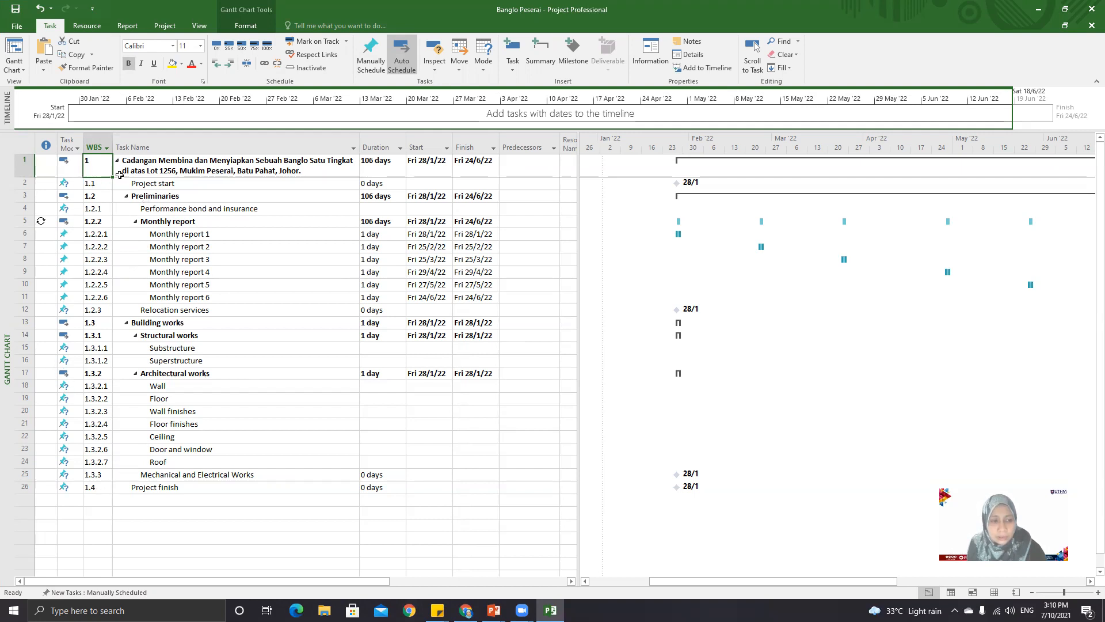
pyautogui.click(199, 26)
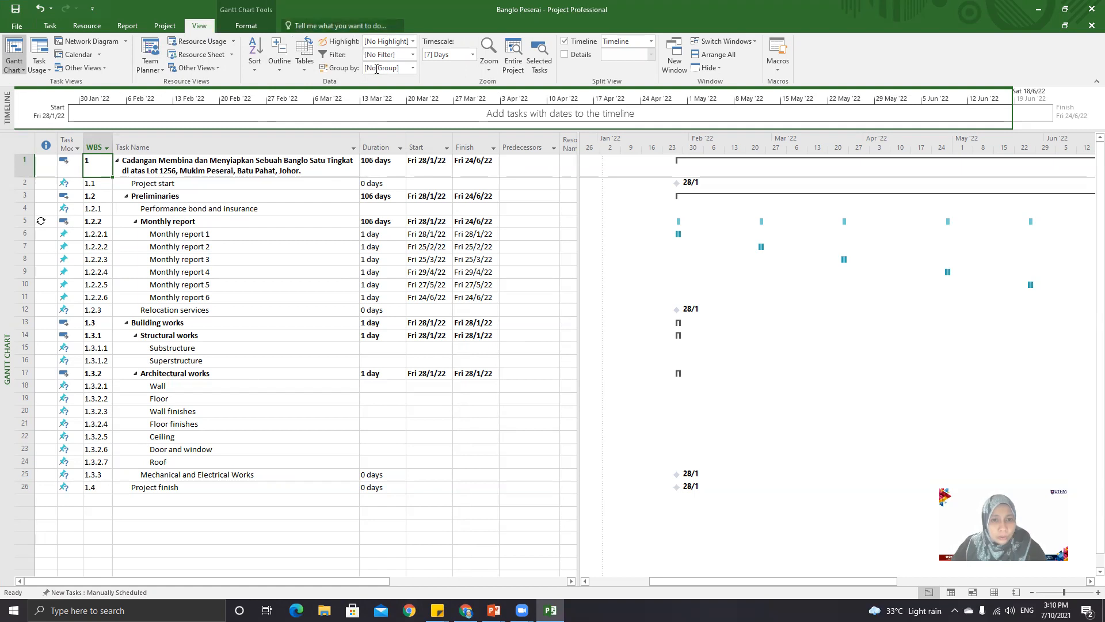
pyautogui.click(281, 71)
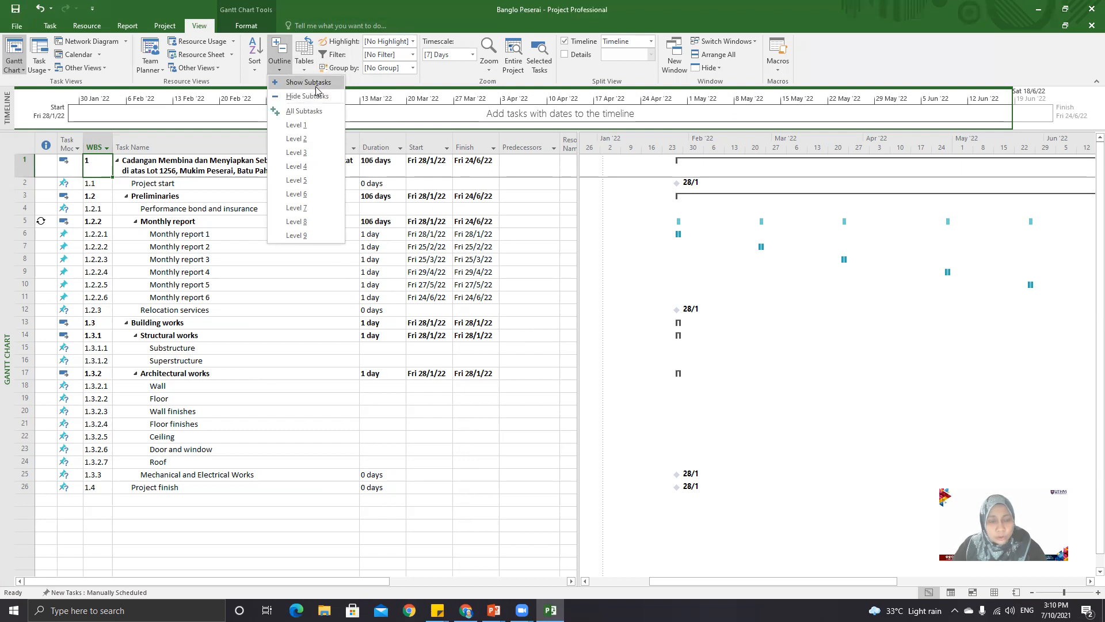
pyautogui.click(321, 125)
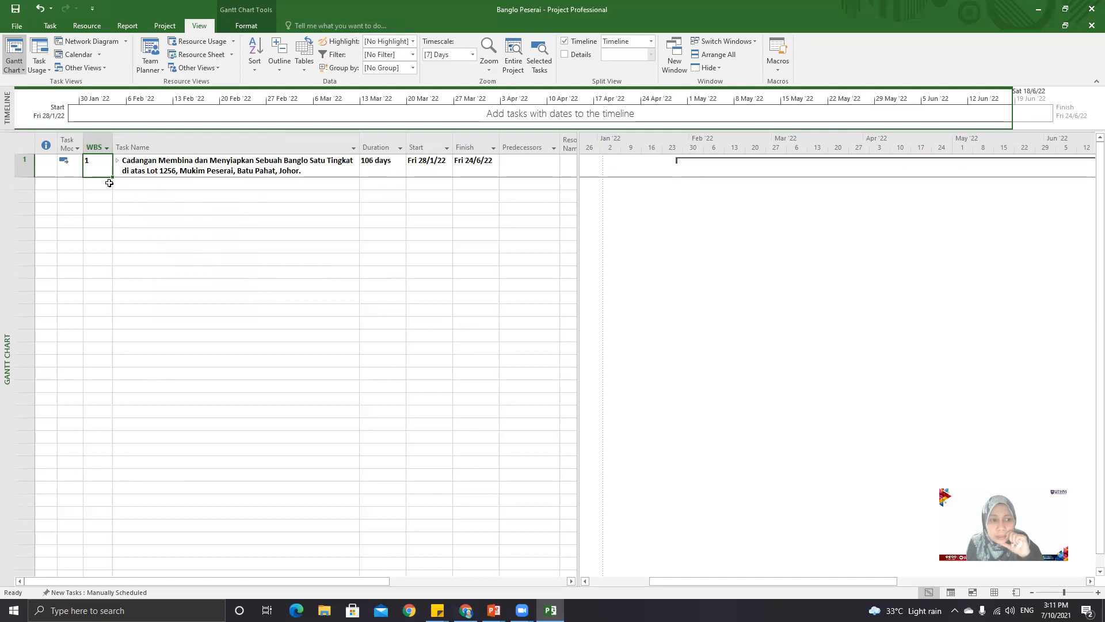
# Expand the task outline progressively through Level 2 and Level 3 until all subtasks are shown.
pyautogui.click(286, 71)
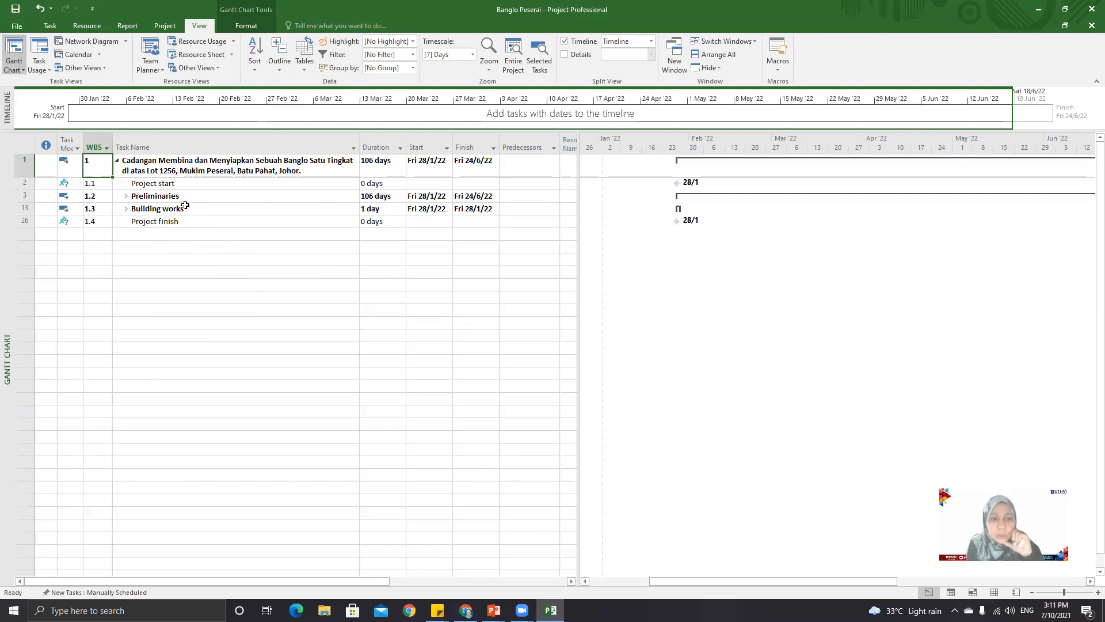
pyautogui.click(292, 65)
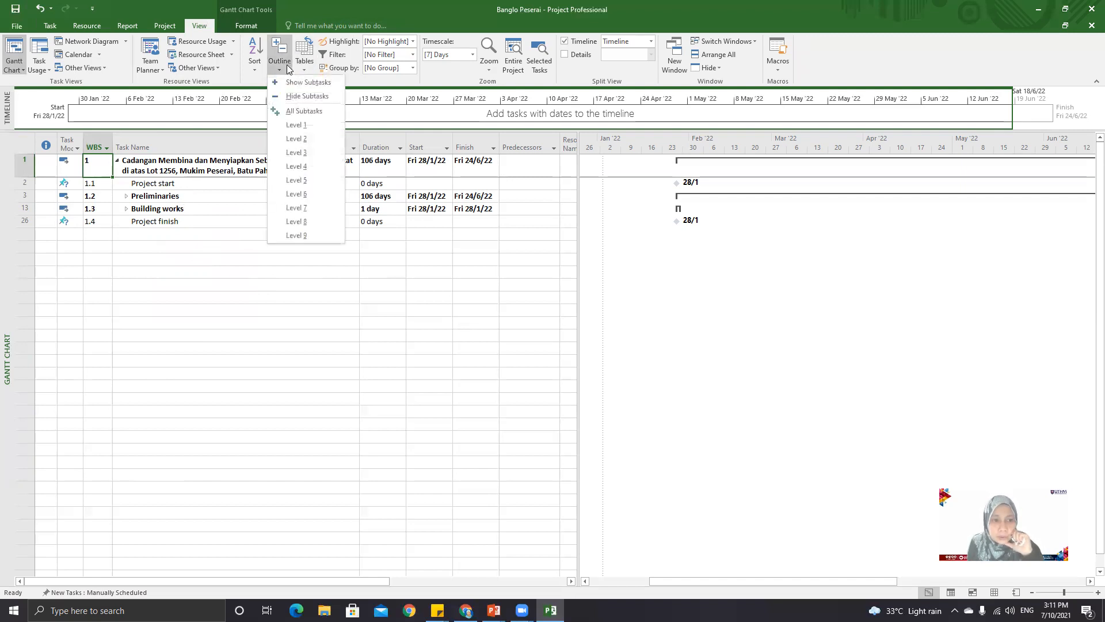
pyautogui.click(305, 157)
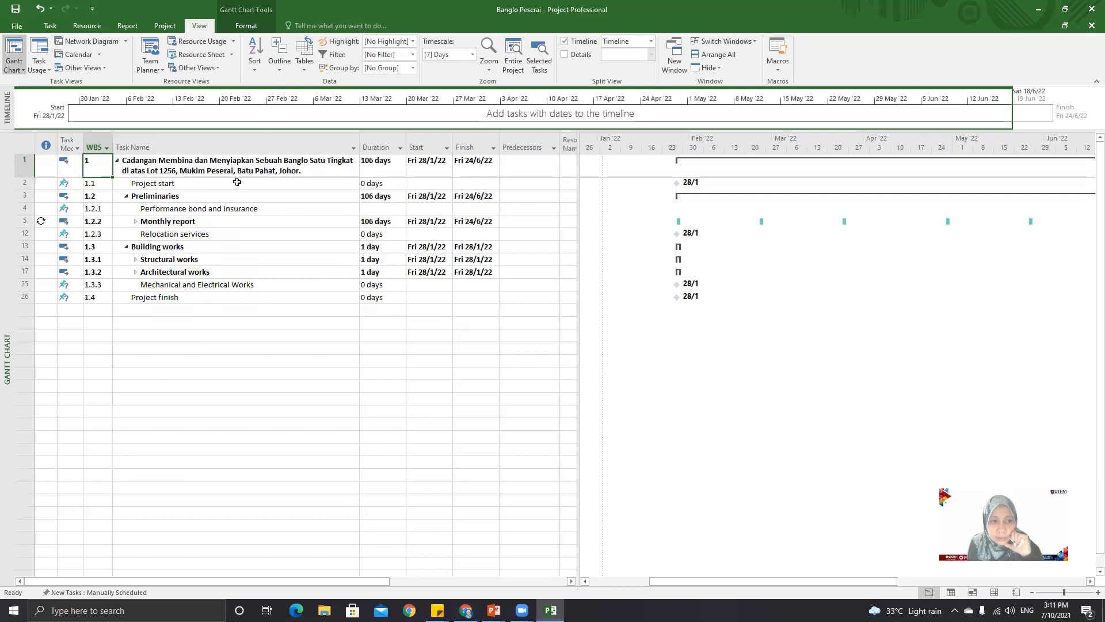
pyautogui.click(279, 64)
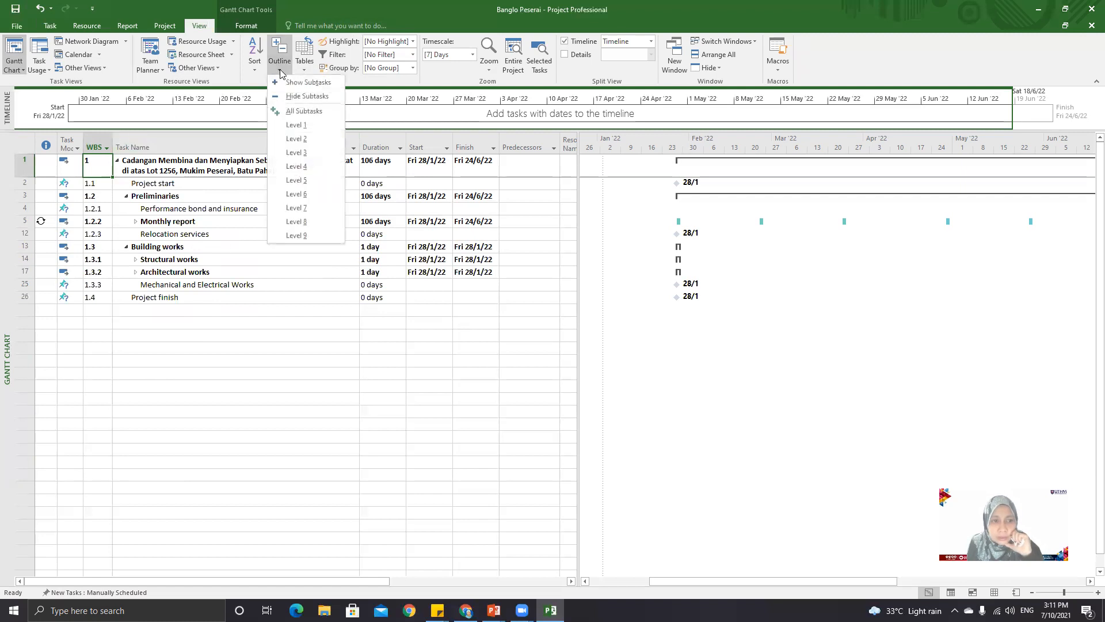
pyautogui.click(293, 111)
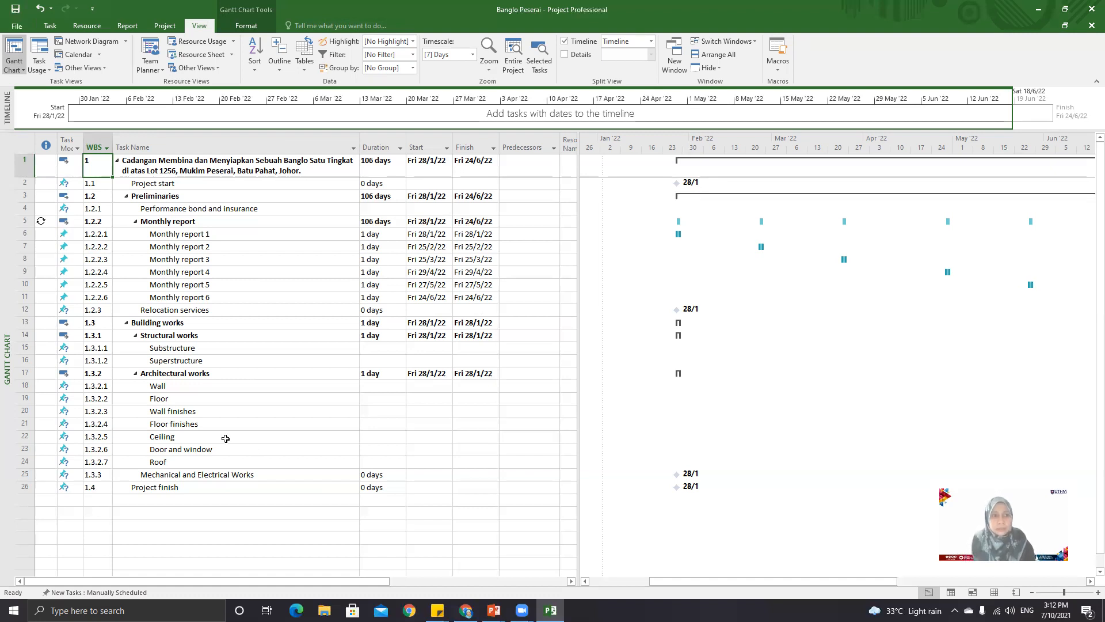
# Review the Schedule settings in Project Options, covering the calendar defaults and the scheduling options for Banglo Peserai.
pyautogui.click(16, 26)
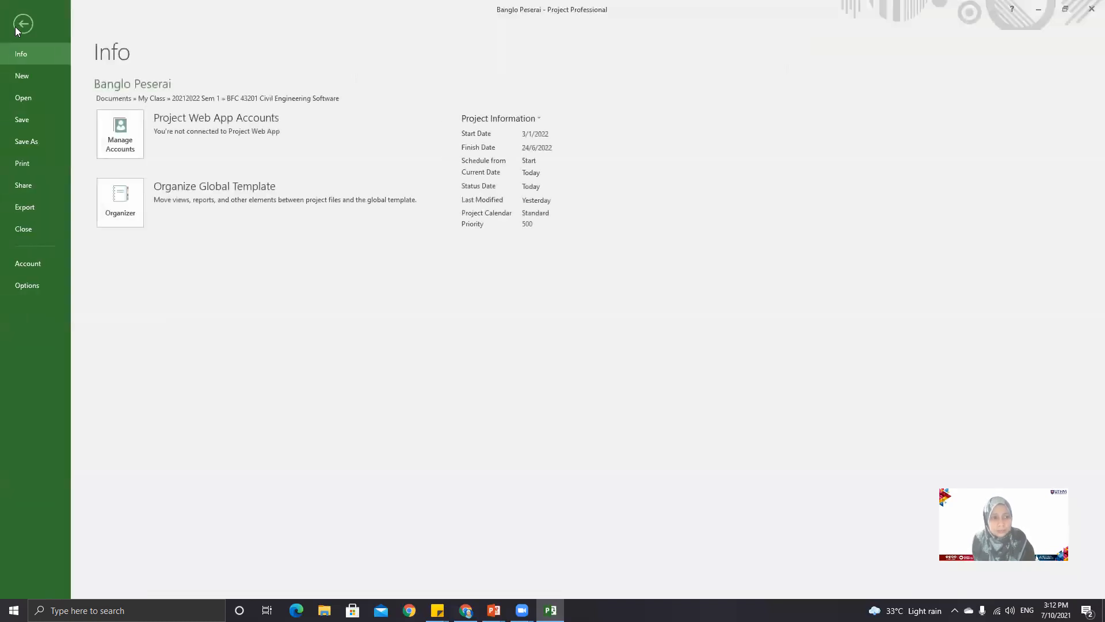
pyautogui.click(33, 285)
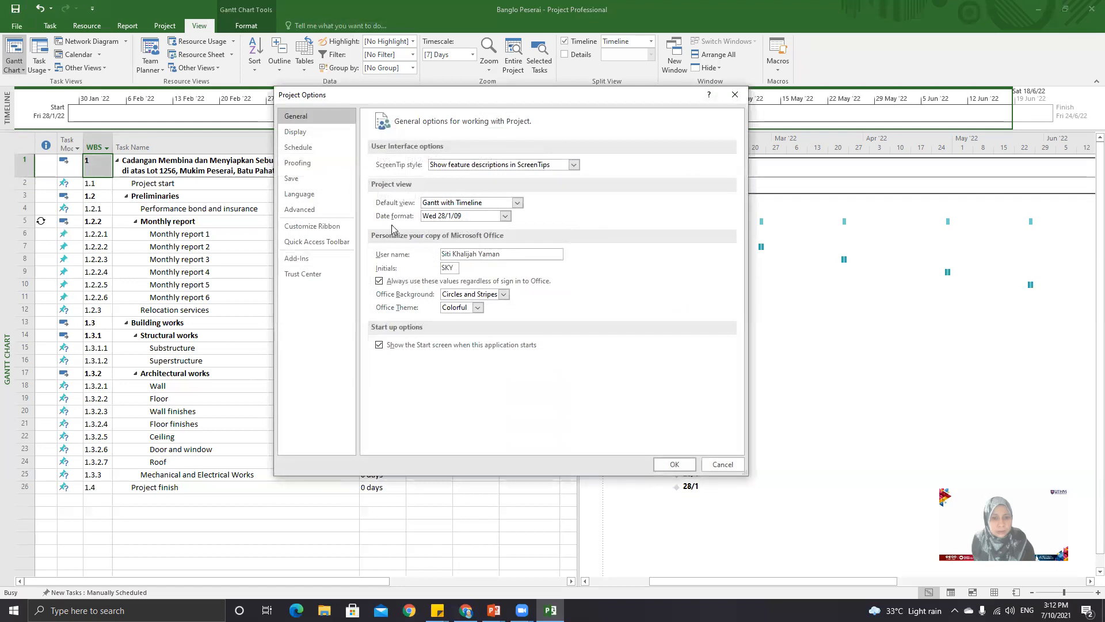
pyautogui.click(314, 145)
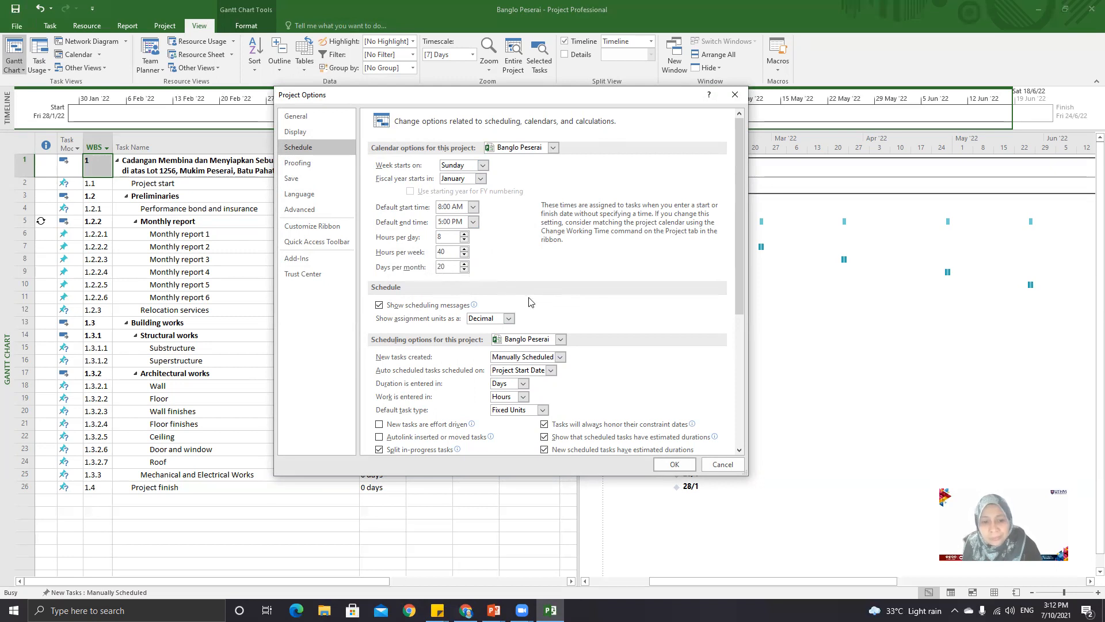
pyautogui.scroll(-1, 530, 302)
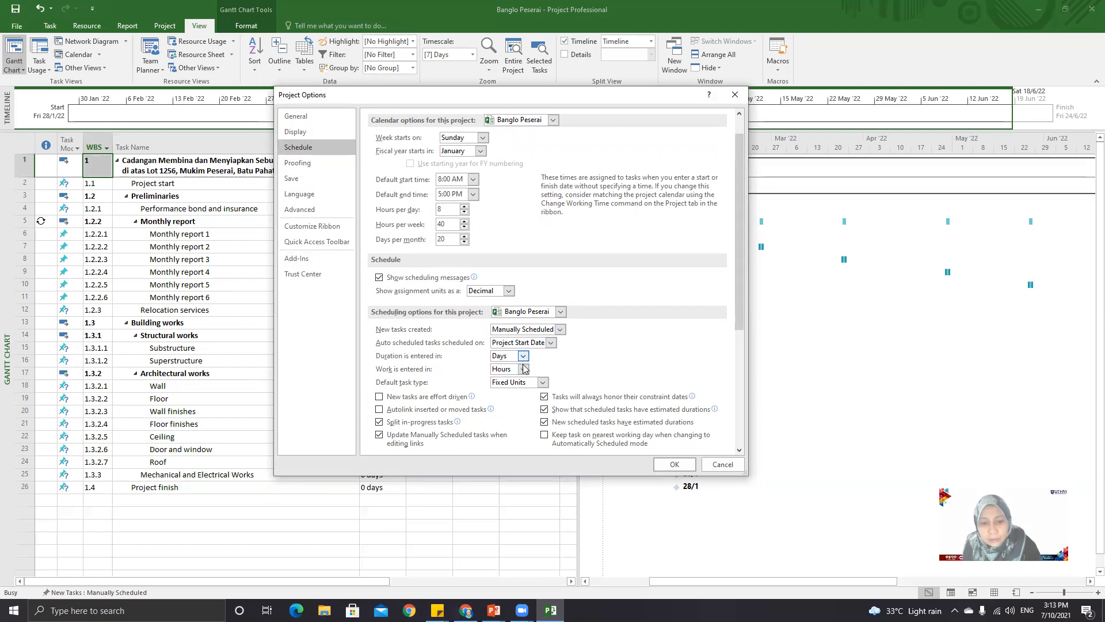
pyautogui.scroll(1, 599, 315)
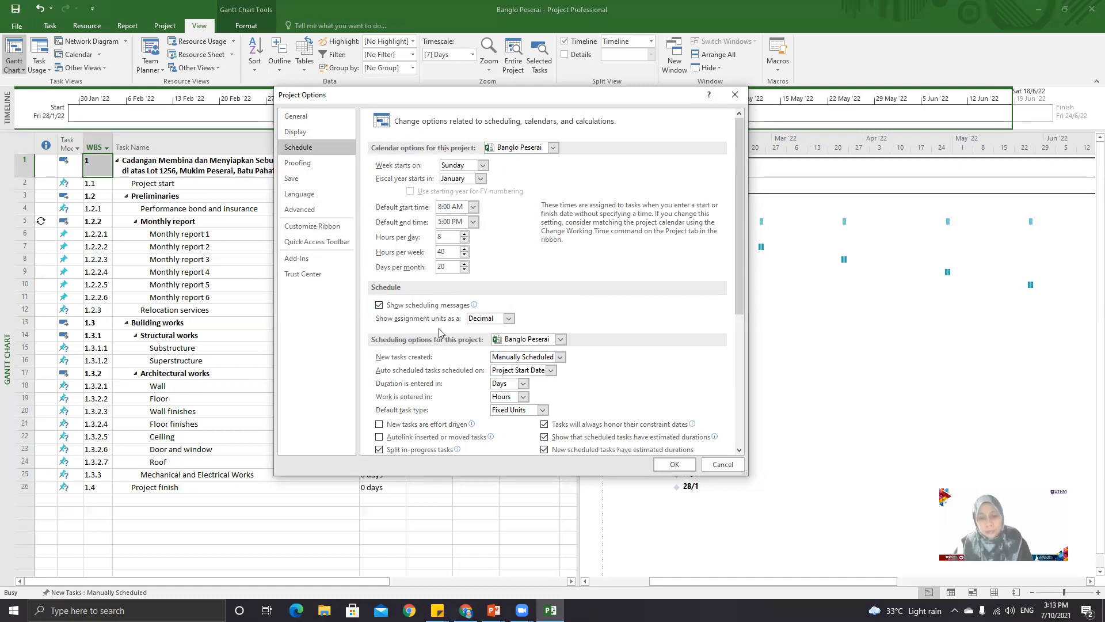
pyautogui.click(675, 464)
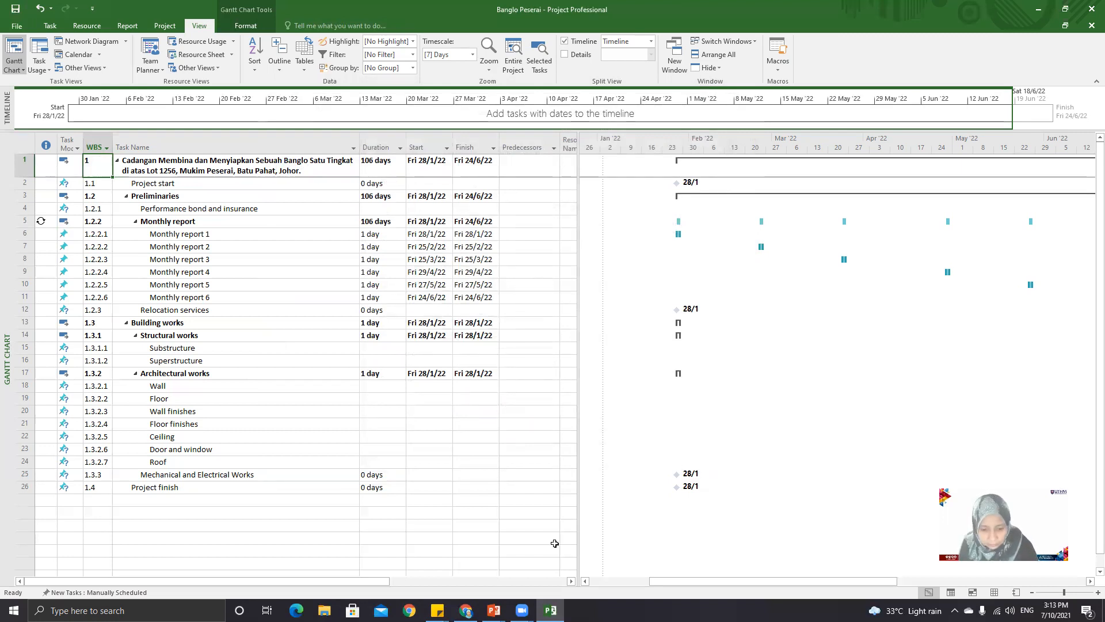
# Consult the Working time and Exception slide in the Sesi 3 PowerPoint presentation, then return to the Project schedule.
pyautogui.click(494, 610)
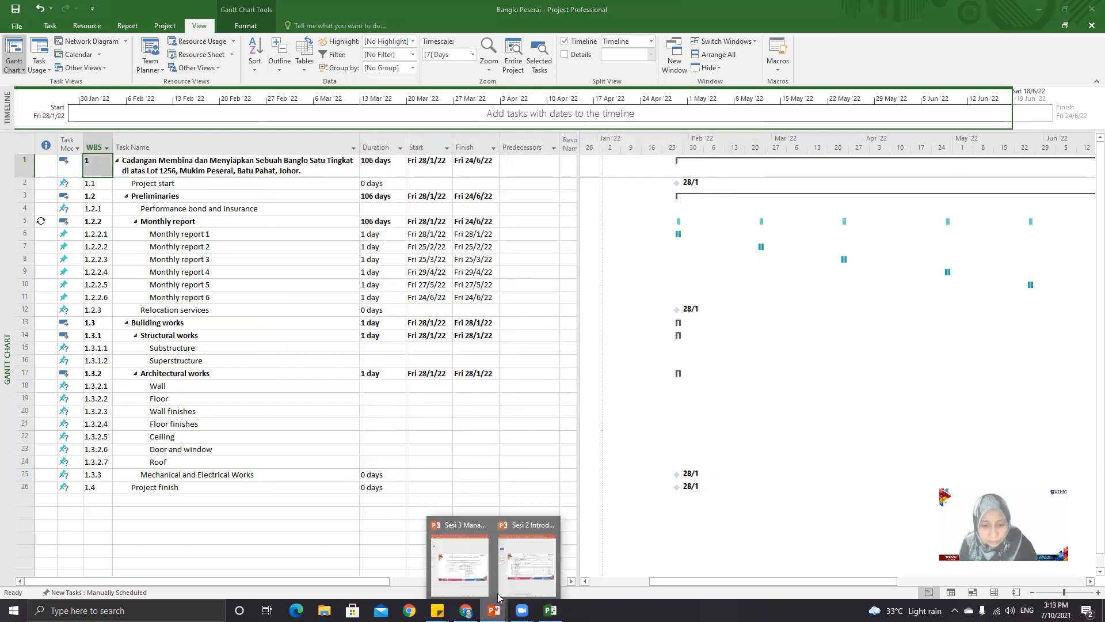
pyautogui.click(472, 573)
pyautogui.scroll(-1, 410, 357)
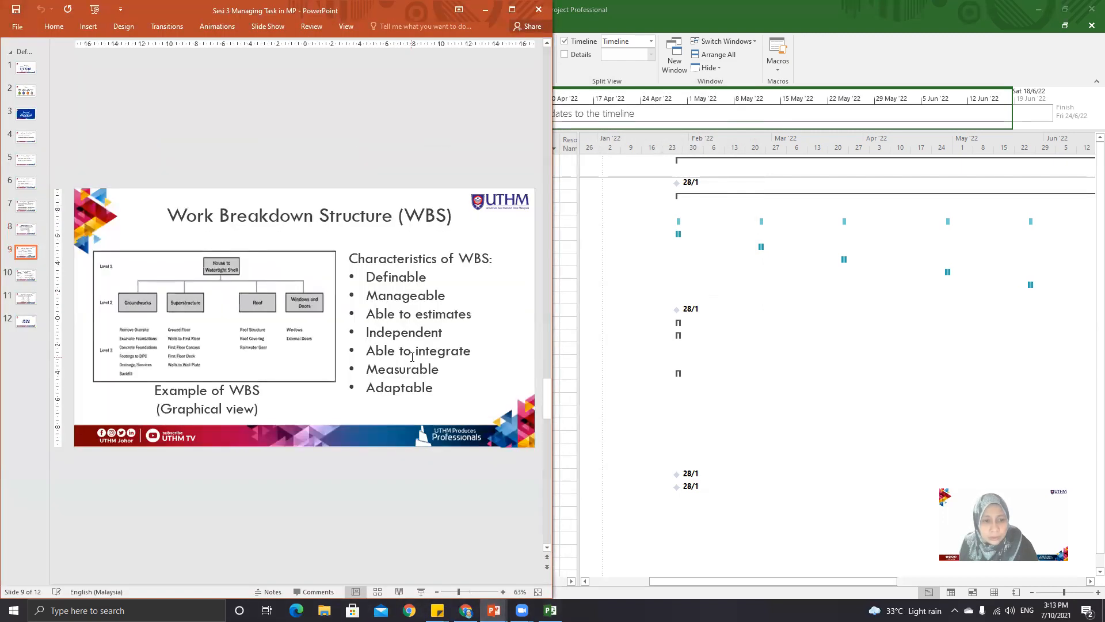
pyautogui.scroll(-1, 414, 357)
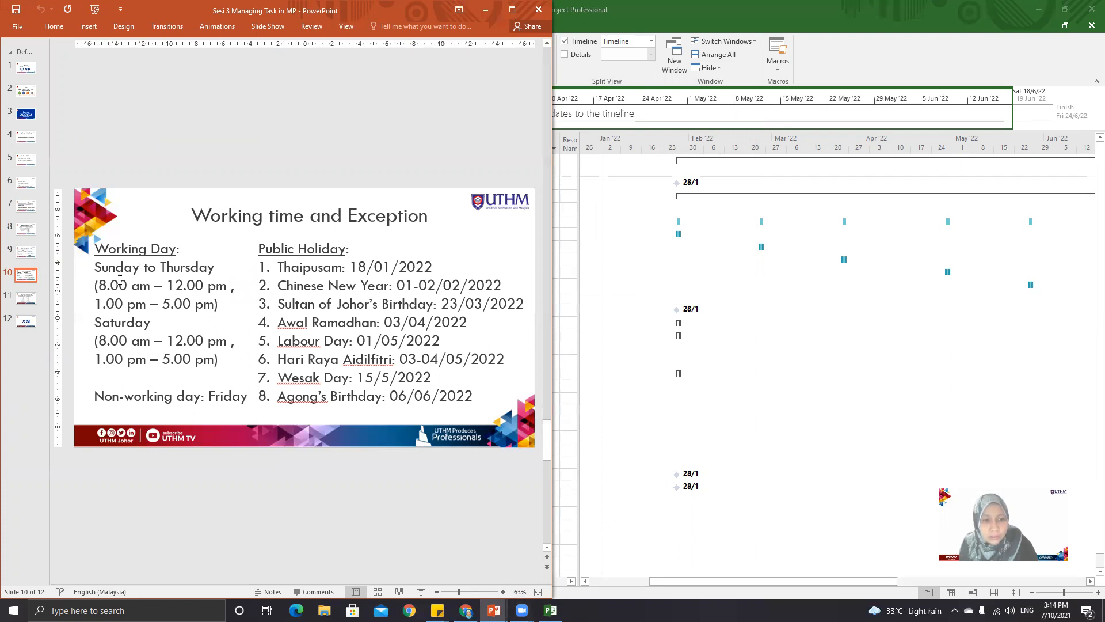
pyautogui.click(512, 9)
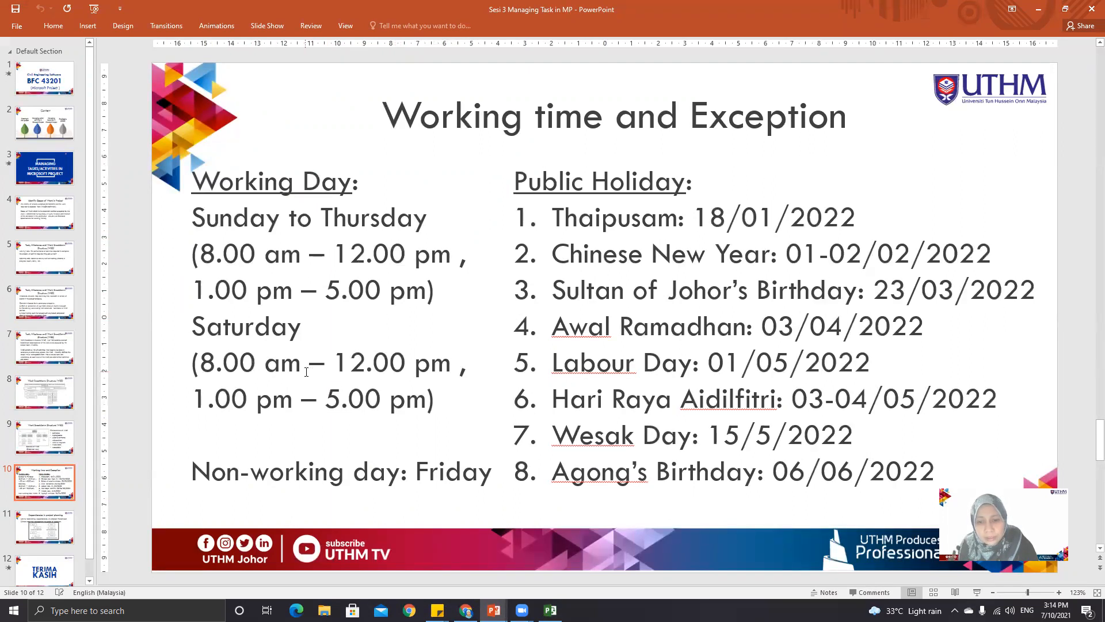
pyautogui.click(1039, 9)
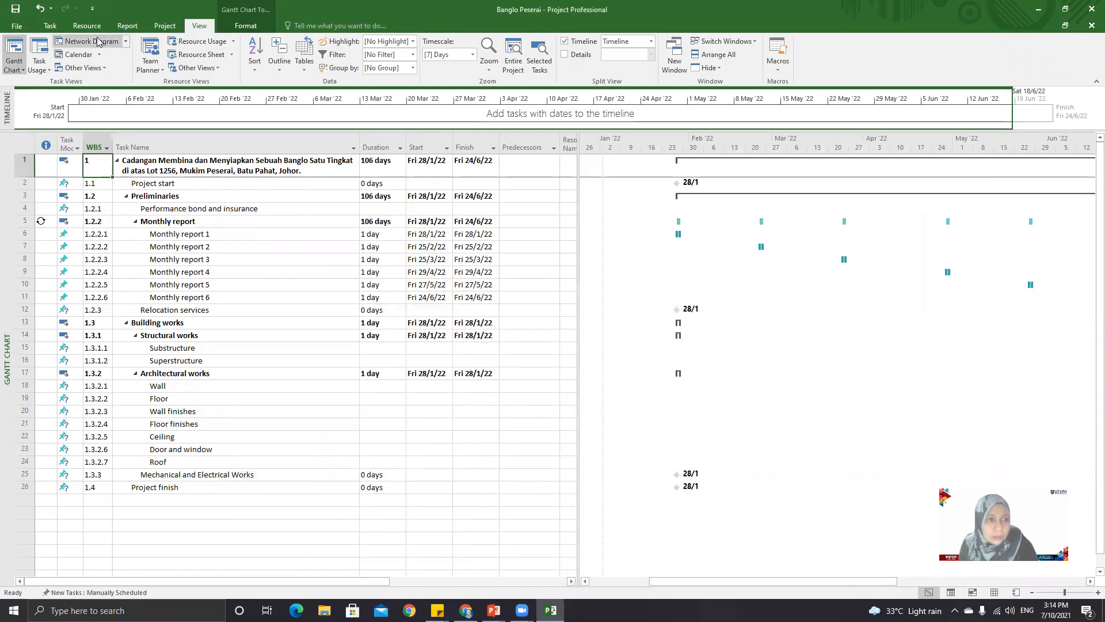
# Open the working time details of the [Default] work week for the Standard project calendar.
pyautogui.click(165, 27)
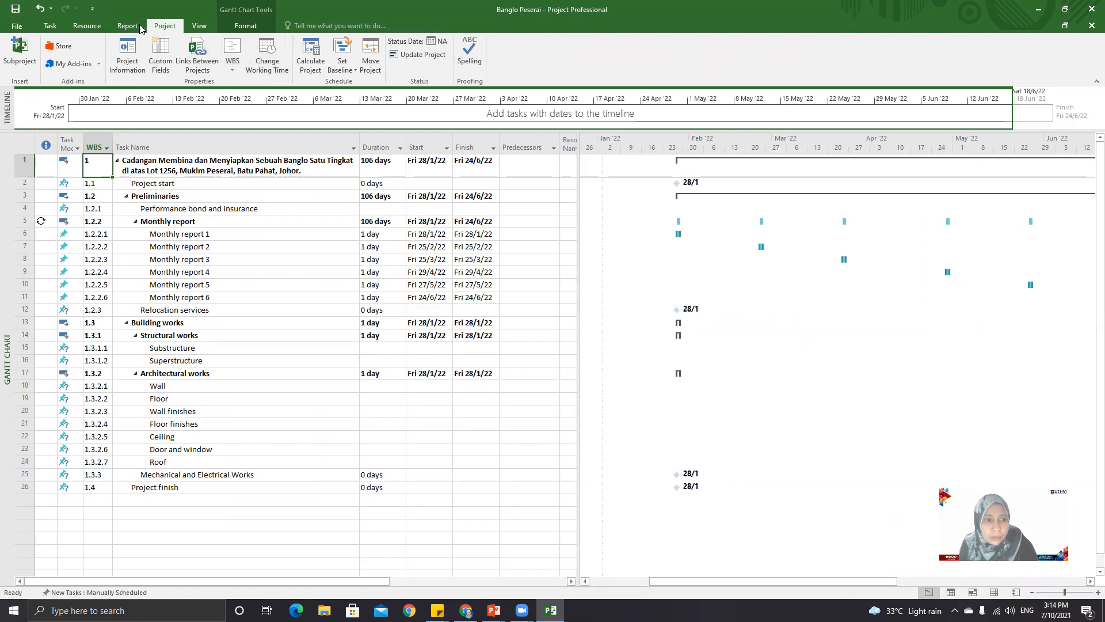
pyautogui.click(277, 68)
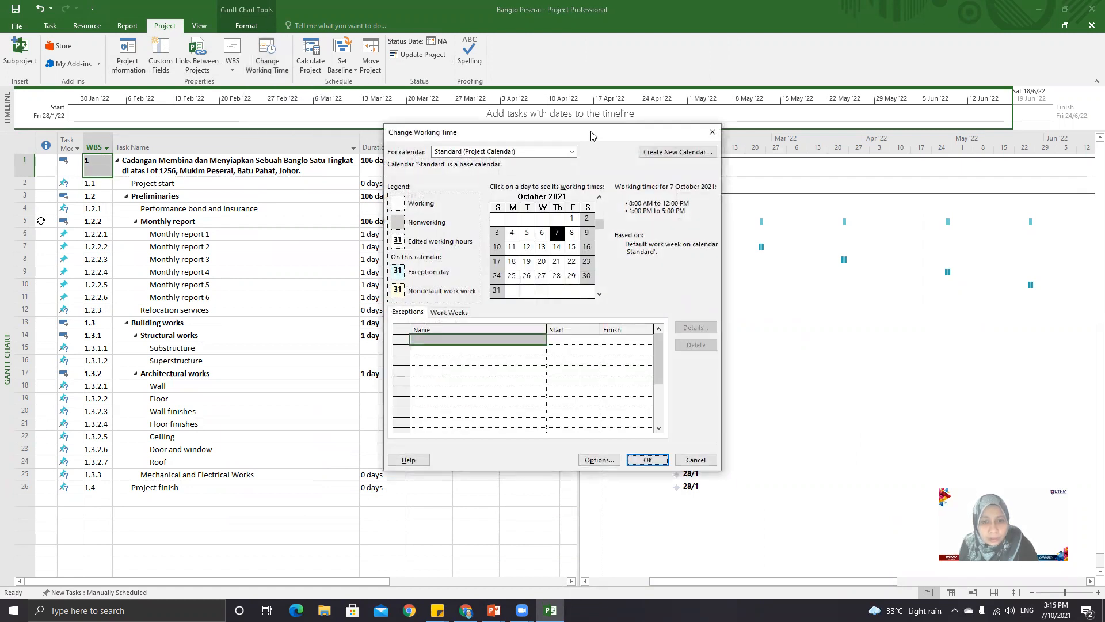
pyautogui.moveTo(591, 136); pyautogui.dragTo(577, 115)
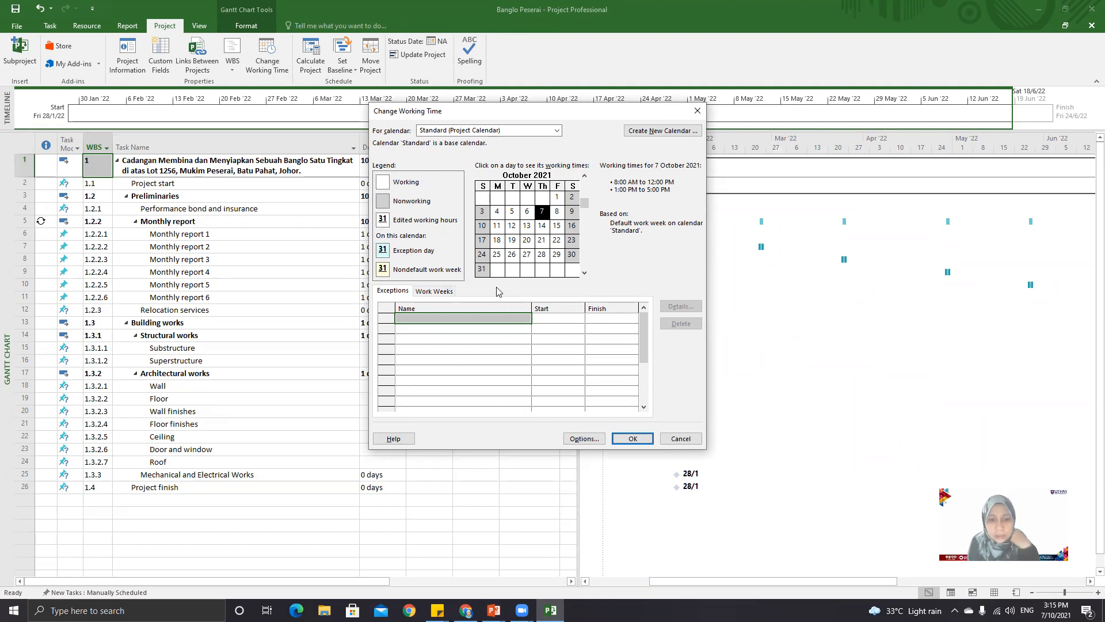
pyautogui.click(435, 292)
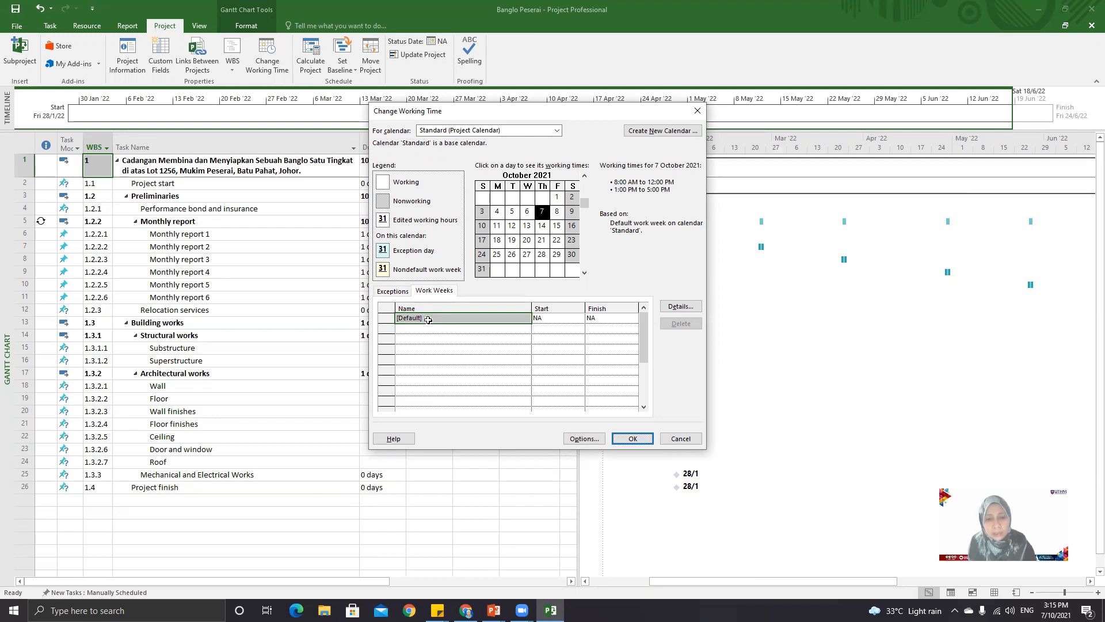
pyautogui.click(429, 320)
pyautogui.click(458, 318)
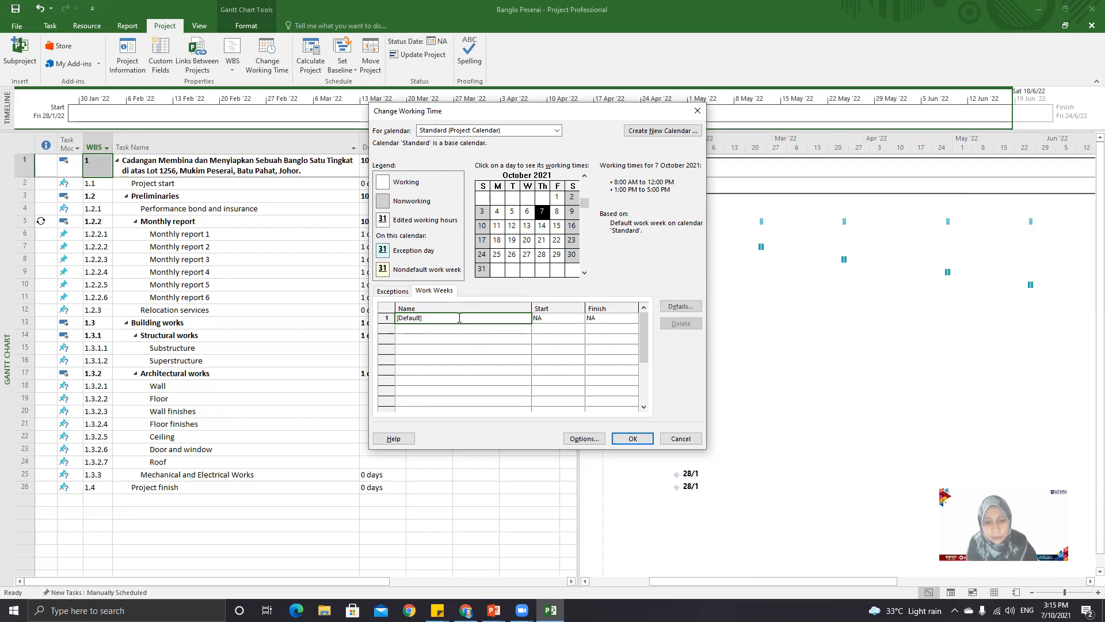
pyautogui.click(682, 307)
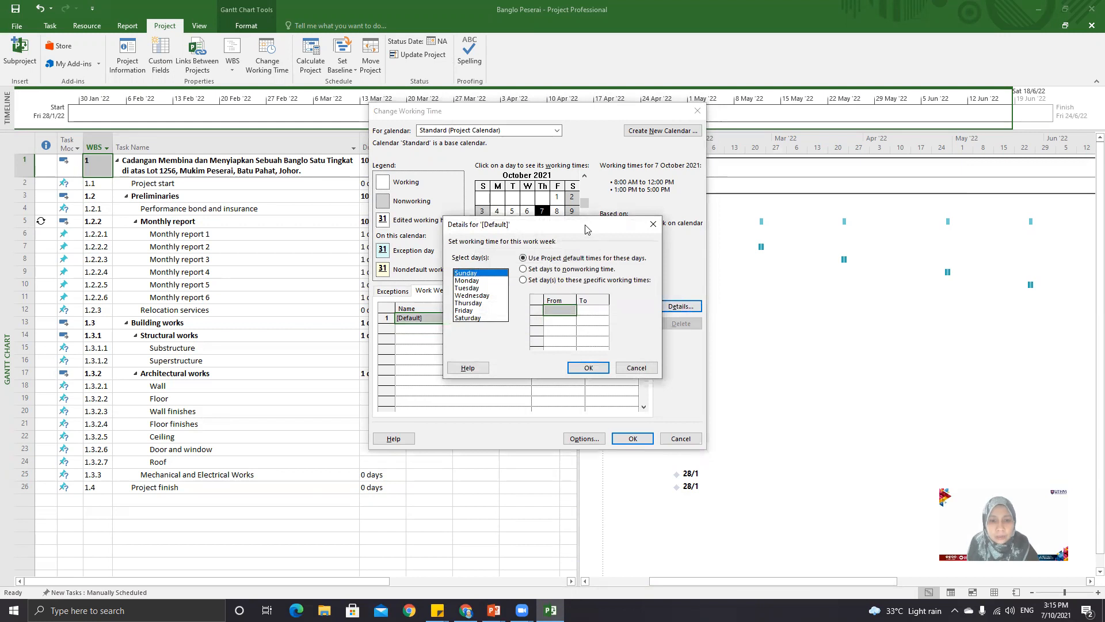
pyautogui.moveTo(587, 229); pyautogui.dragTo(577, 176)
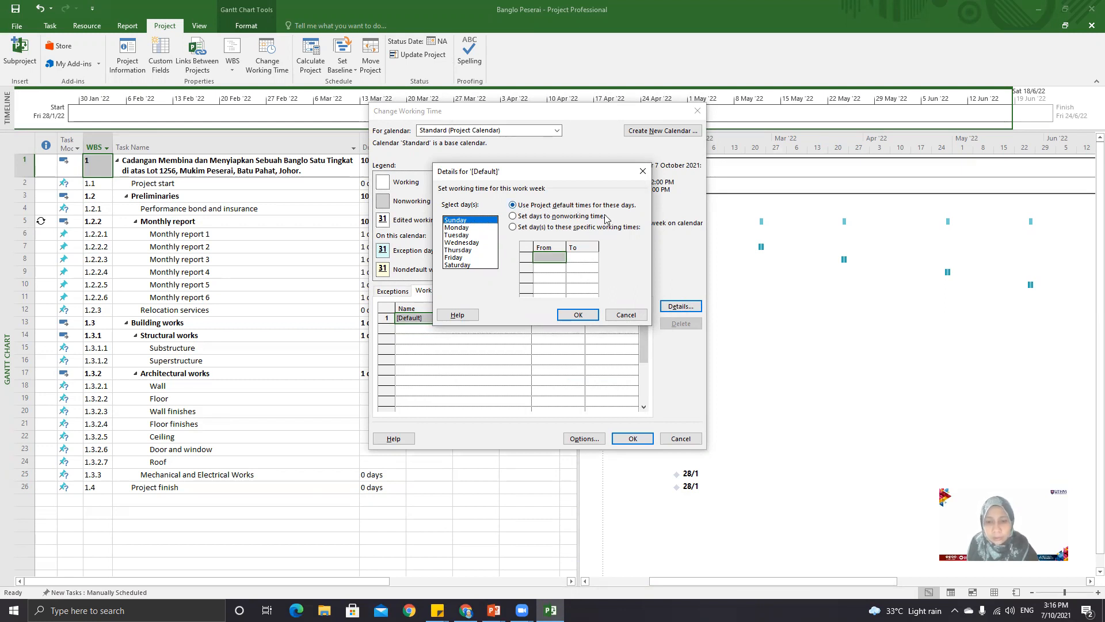
# Give Sunday specific working times, with a first period from 8:00 AM to 12:00 PM.
pyautogui.click(474, 228)
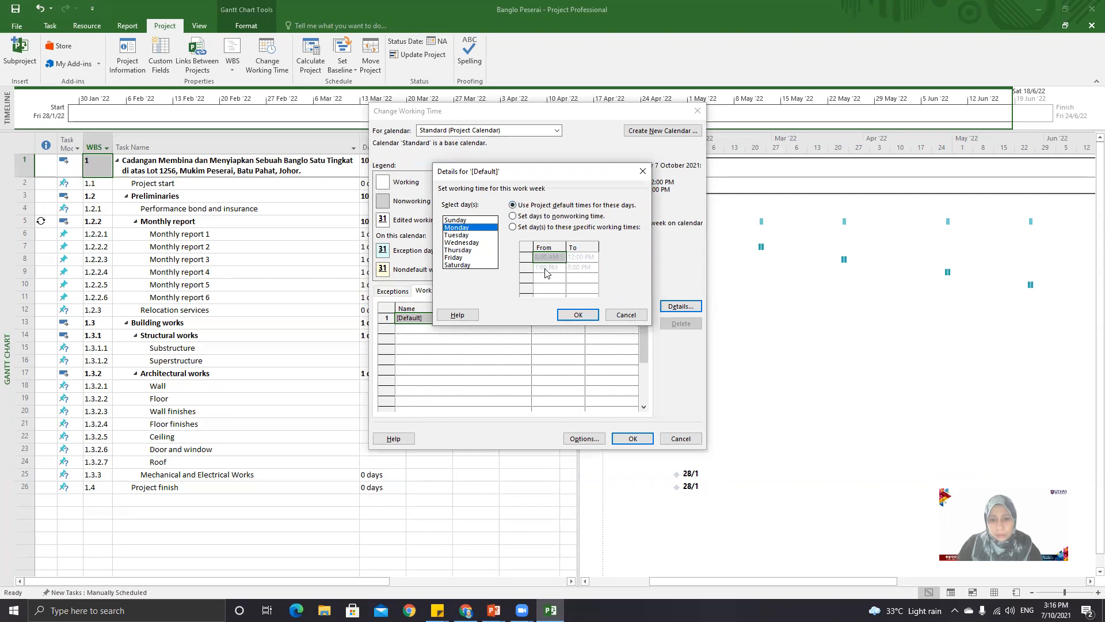
pyautogui.click(475, 221)
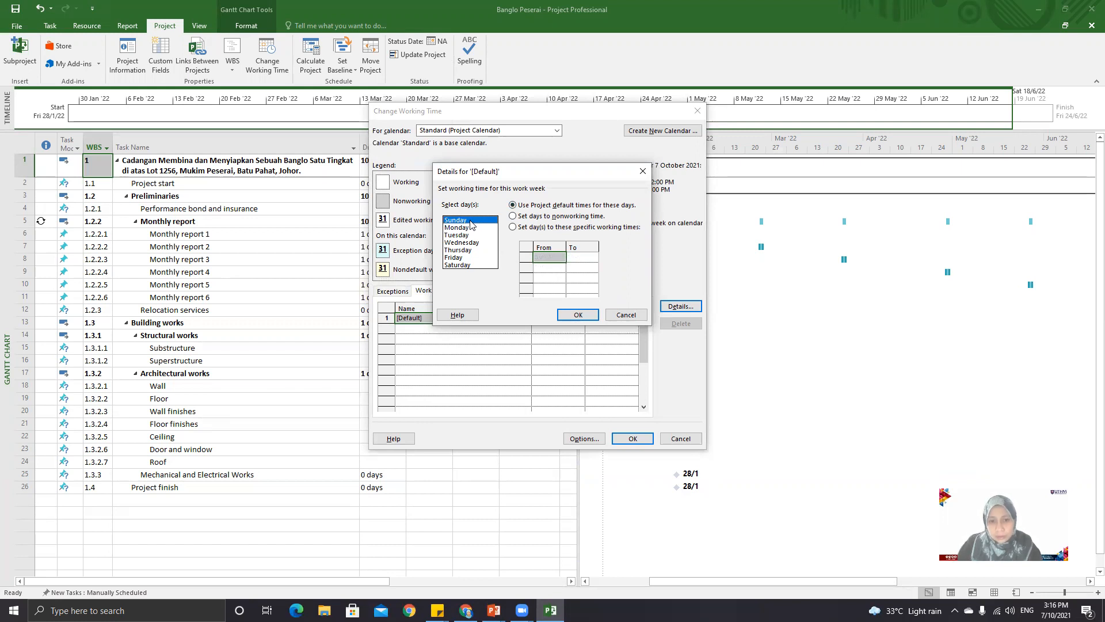
pyautogui.click(513, 228)
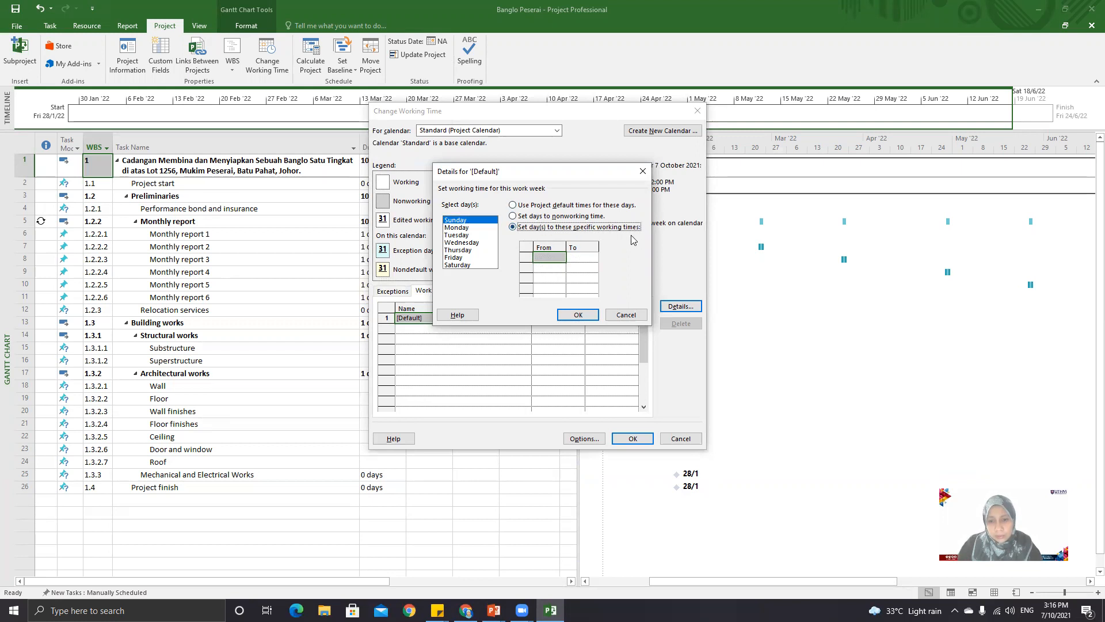
pyautogui.click(556, 257)
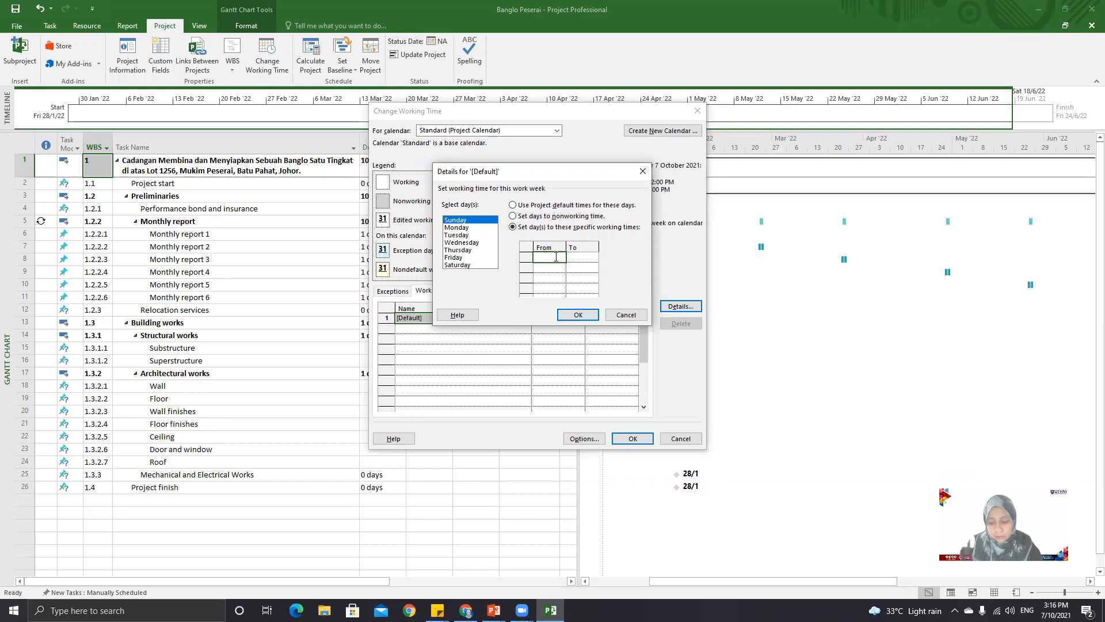
pyautogui.write('8am')
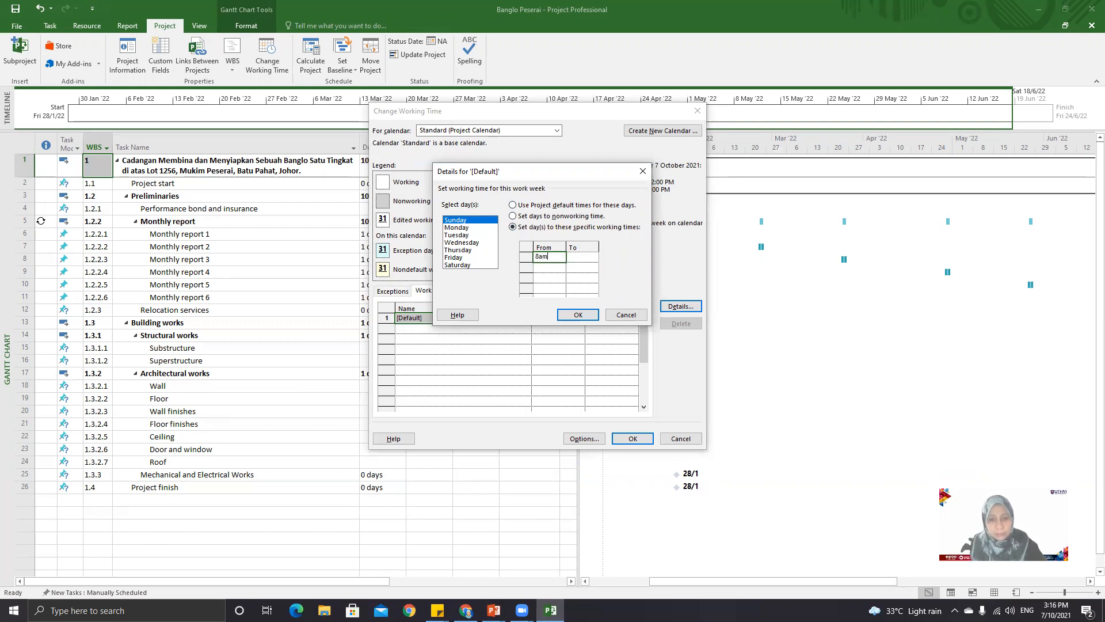
pyautogui.click(592, 256)
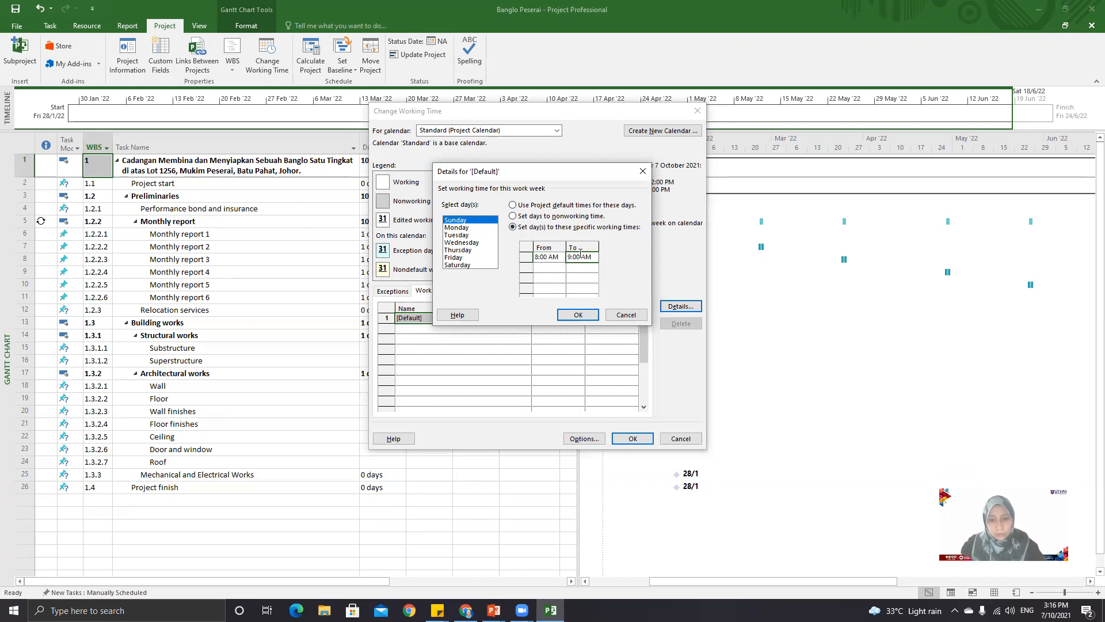
pyautogui.click(583, 255)
pyautogui.moveTo(591, 256); pyautogui.dragTo(569, 257)
pyautogui.write('12p')
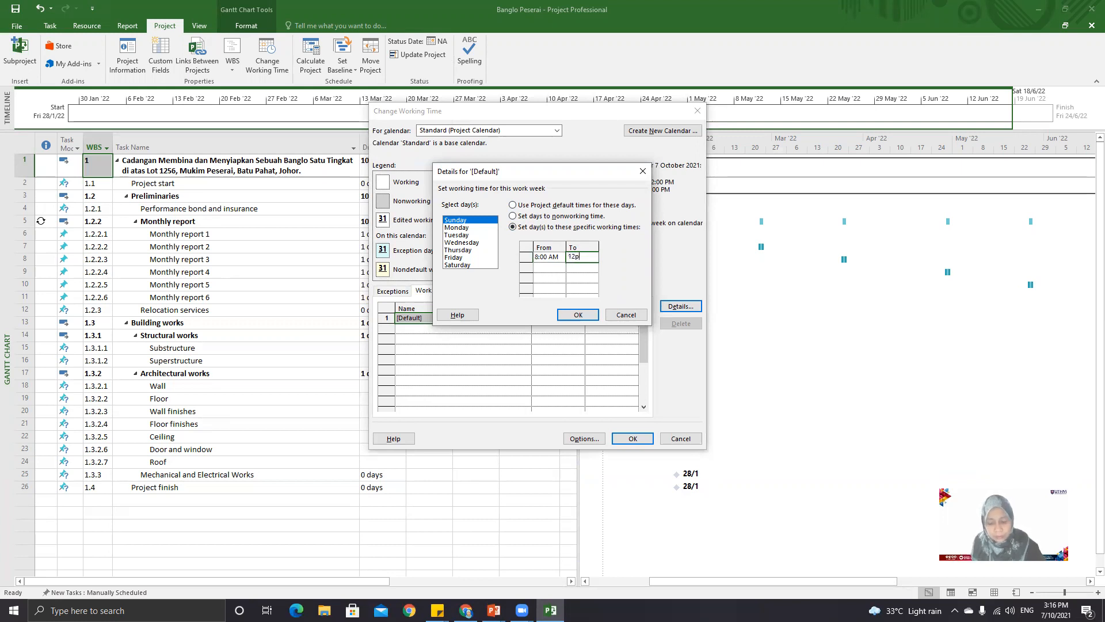
pyautogui.write('m')
pyautogui.click(552, 267)
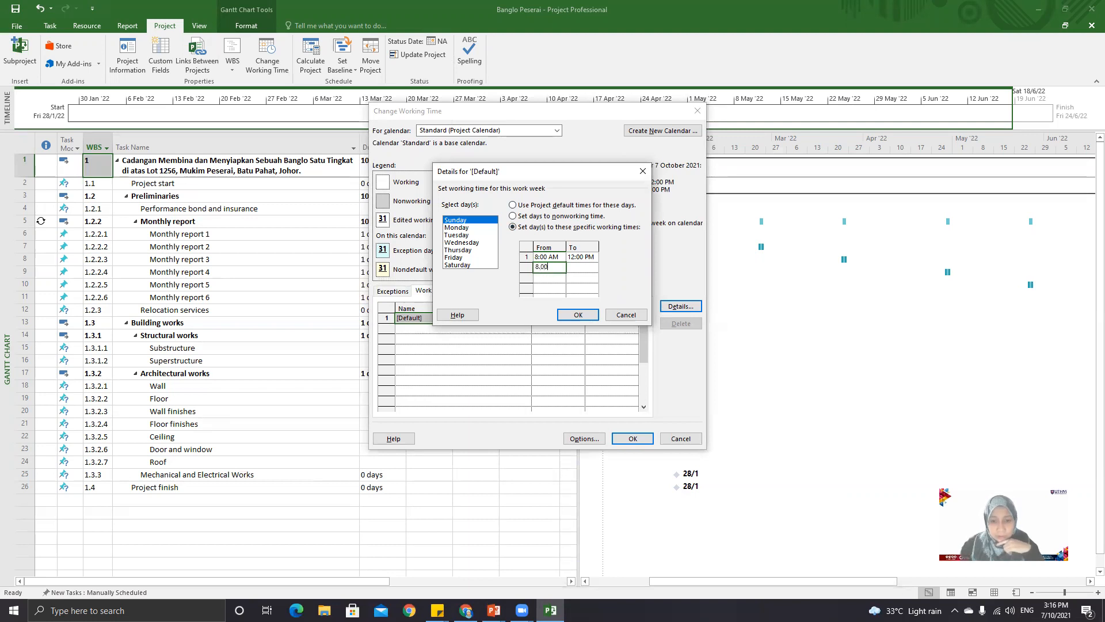
pyautogui.click(545, 280)
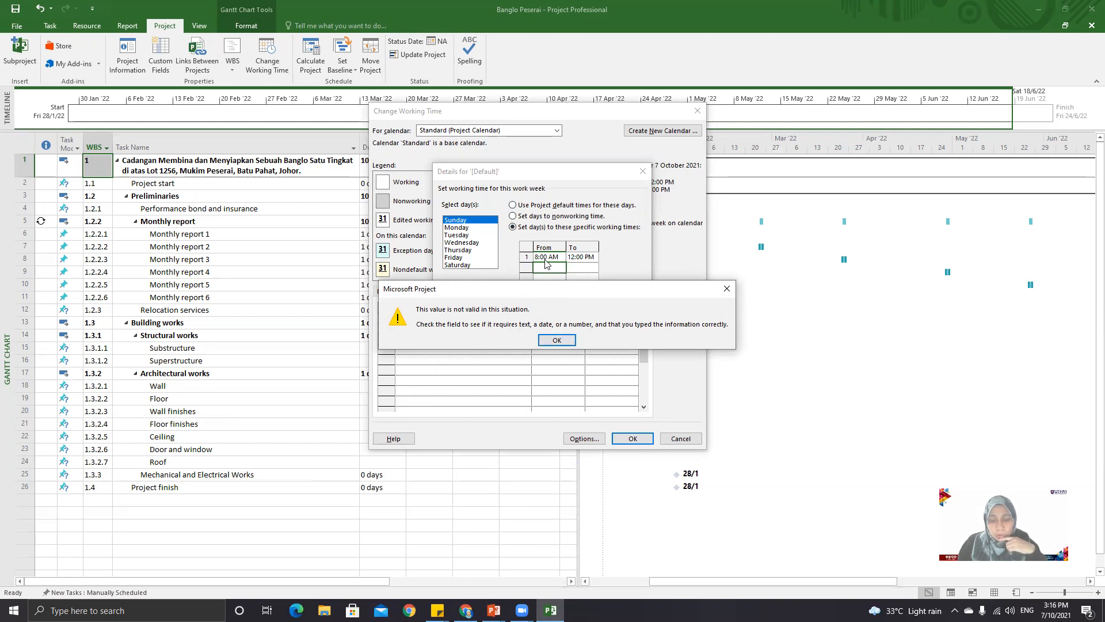
pyautogui.click(557, 340)
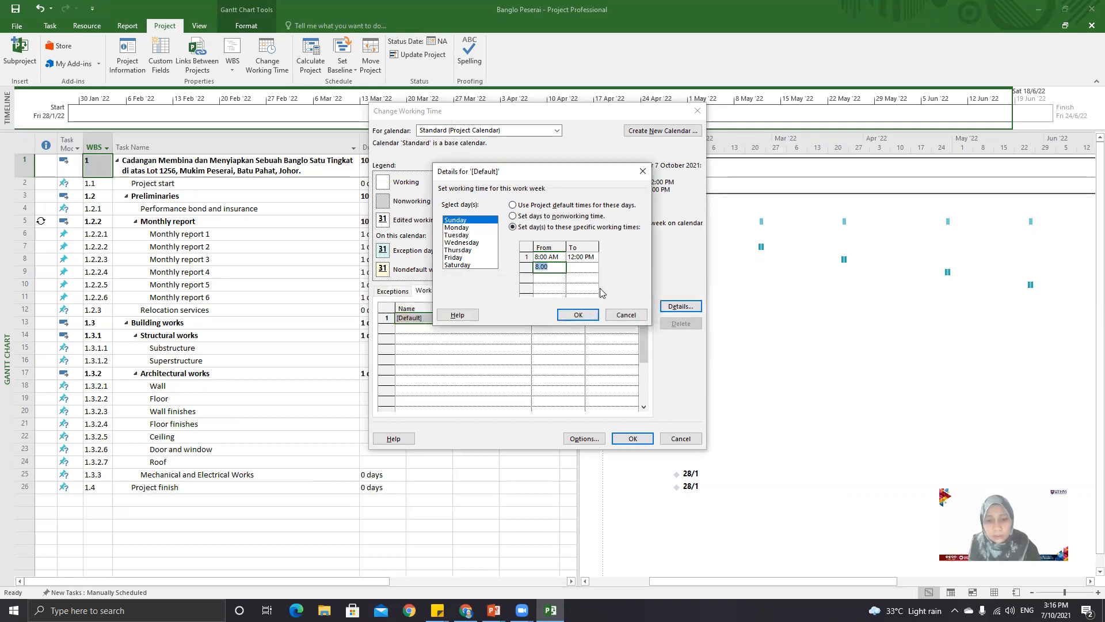
pyautogui.press('Delete')
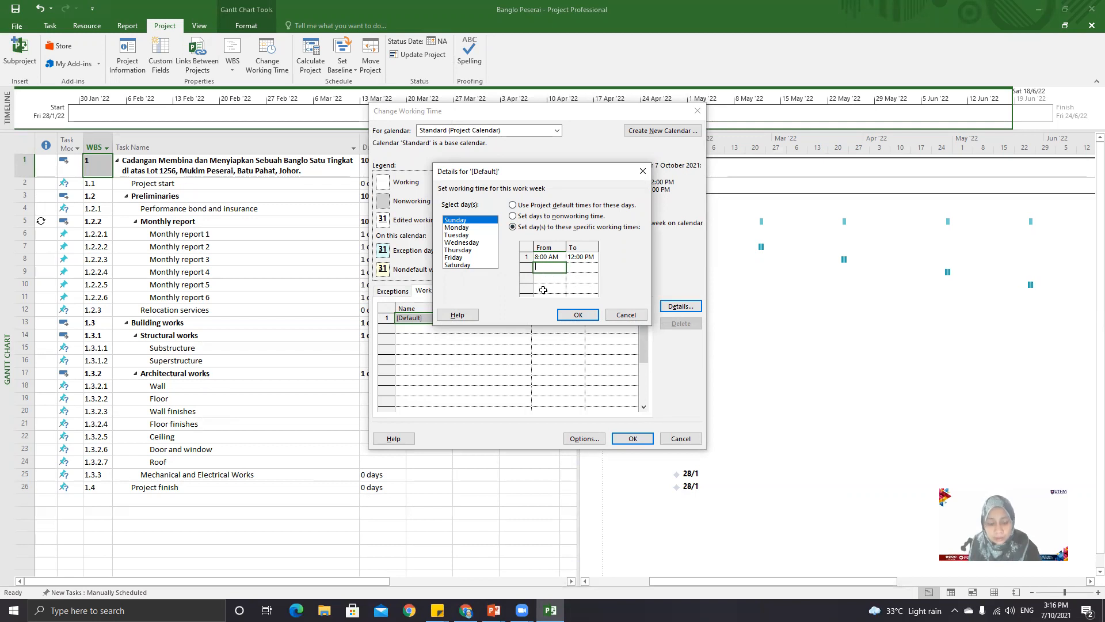
pyautogui.write('8am')
# Add a second Sunday working period from 1:00 PM to 5:00 PM and accept the work week details.
pyautogui.doubleClick(543, 266)
pyautogui.write('1pm')
pyautogui.click(577, 268)
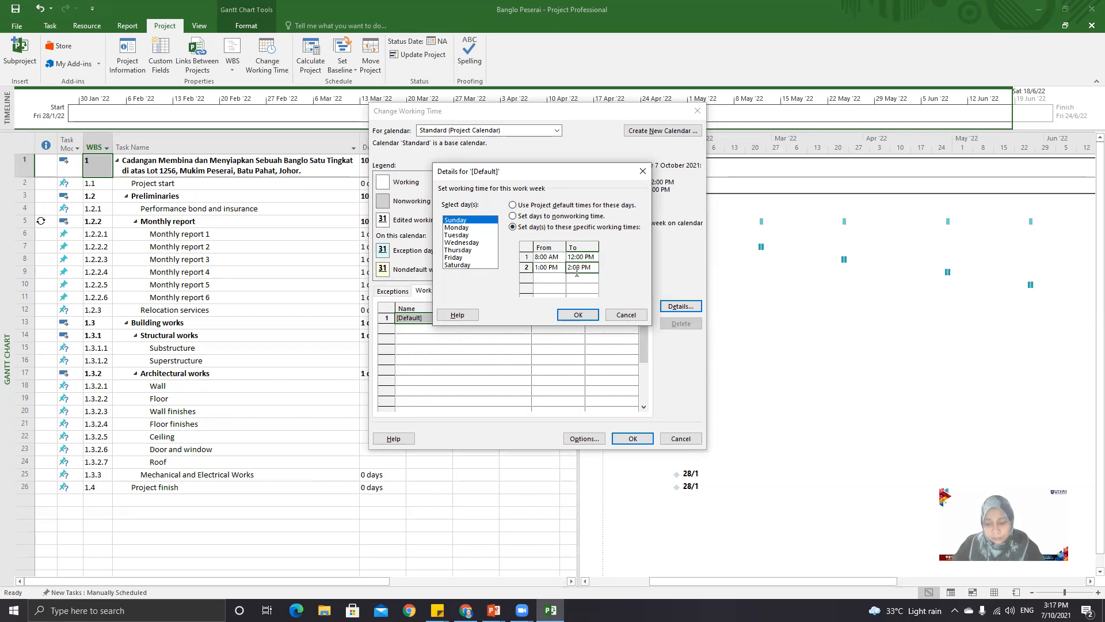
pyautogui.write('5pm')
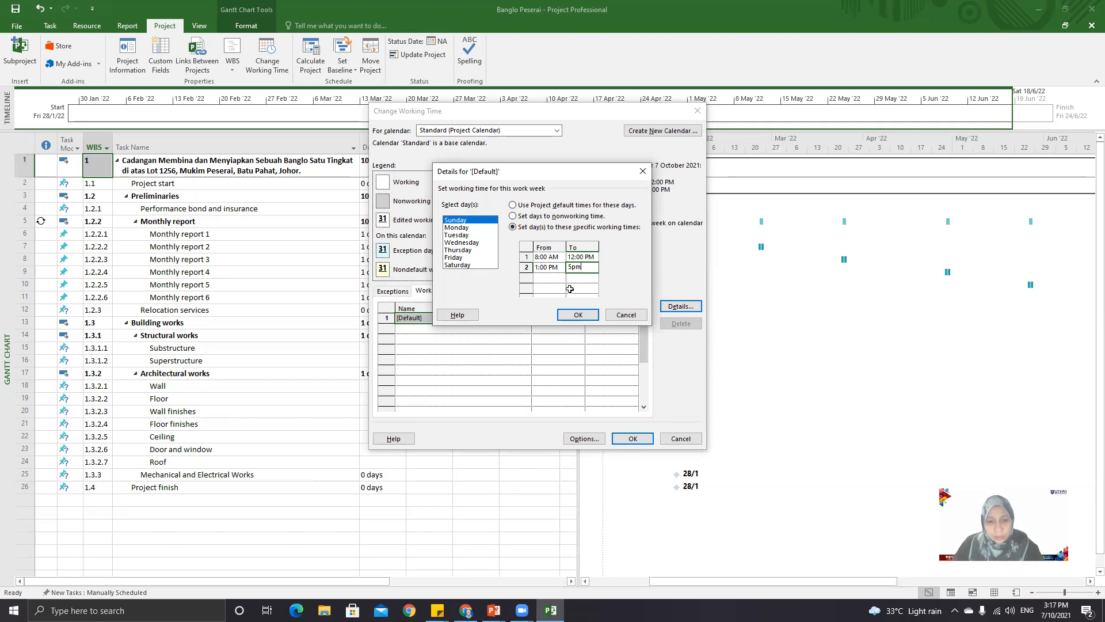
pyautogui.press('Return')
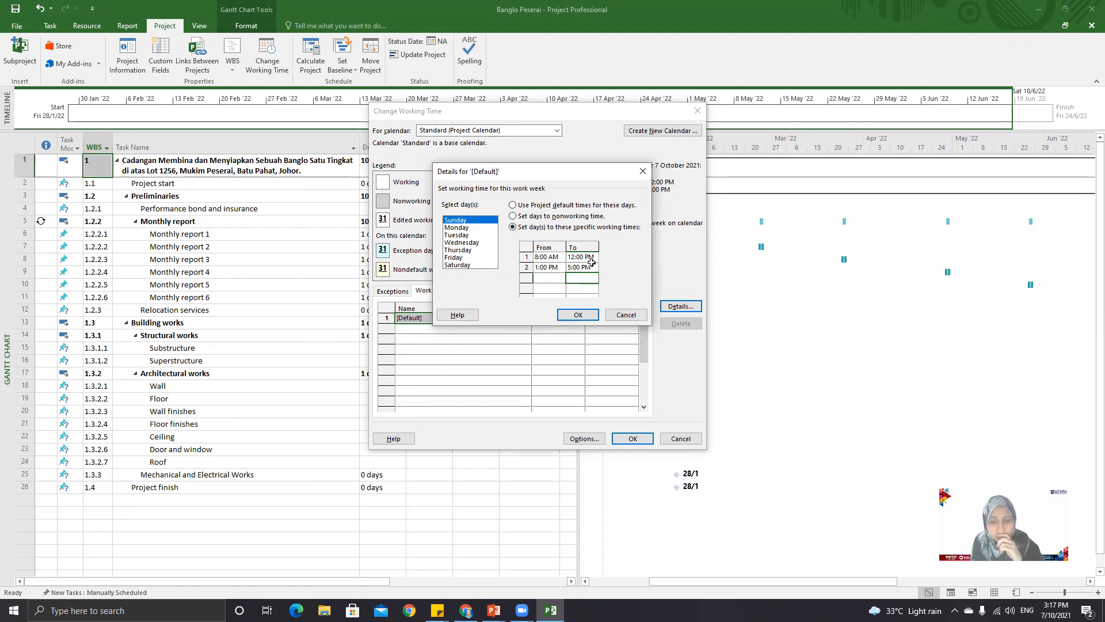
pyautogui.click(578, 315)
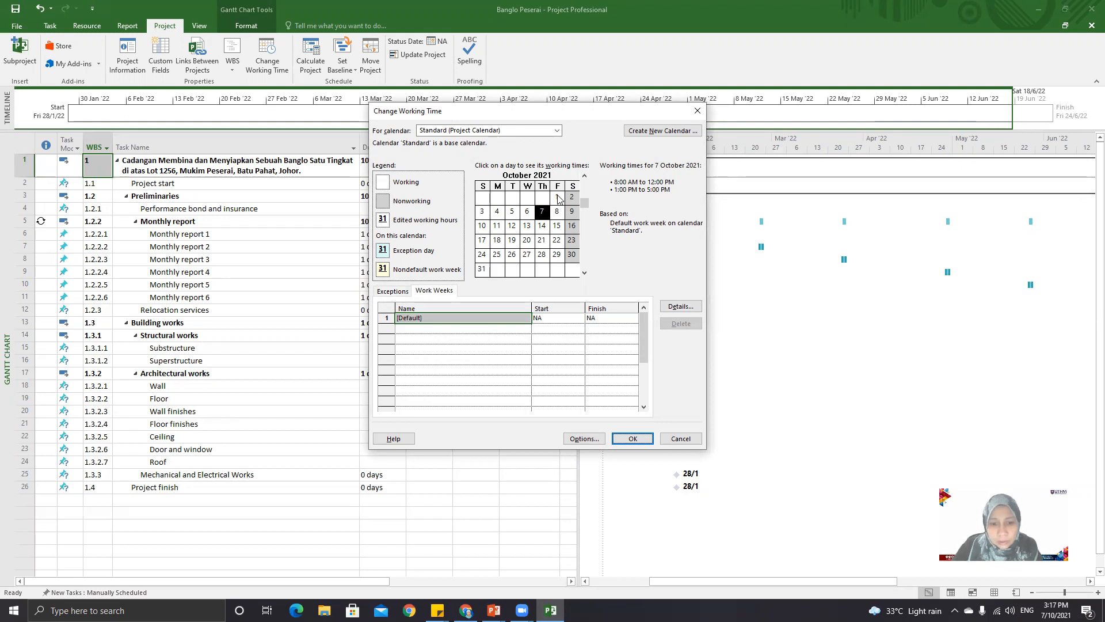
# Give Saturday specific working times in the [Default] work week, with a first period from 8:00 AM to 12:00 PM.
pyautogui.click(679, 307)
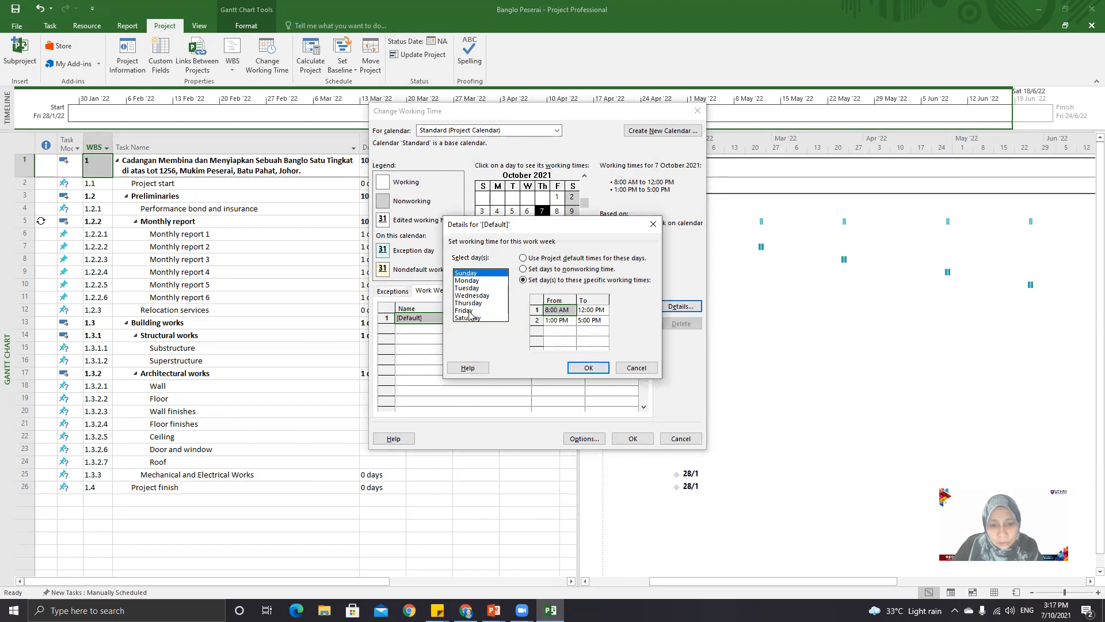
pyautogui.click(472, 318)
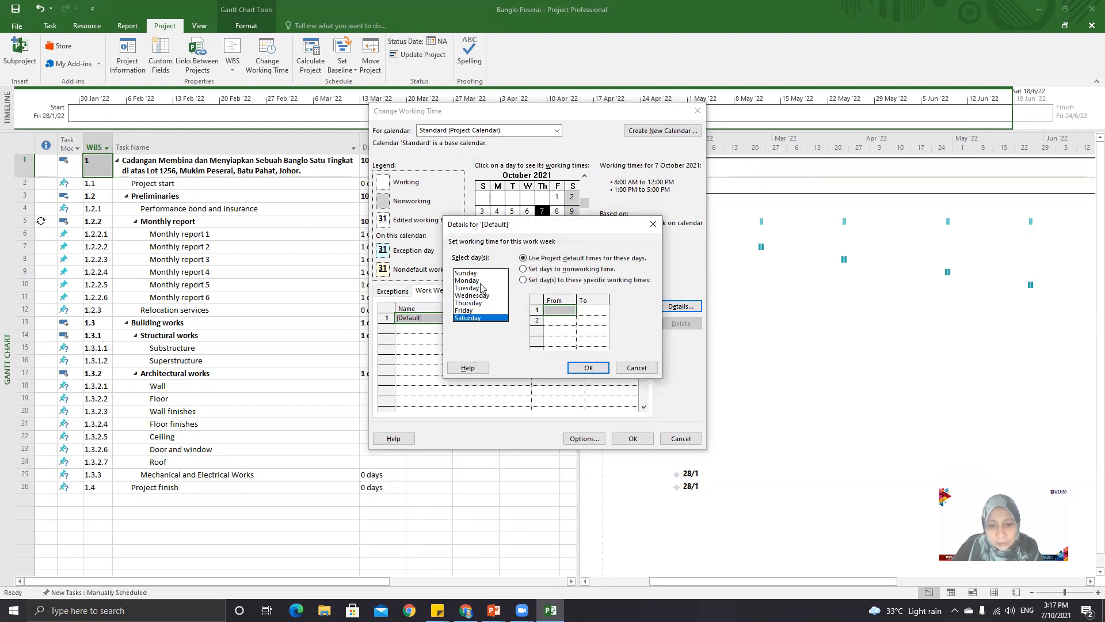
pyautogui.click(523, 280)
pyautogui.click(553, 311)
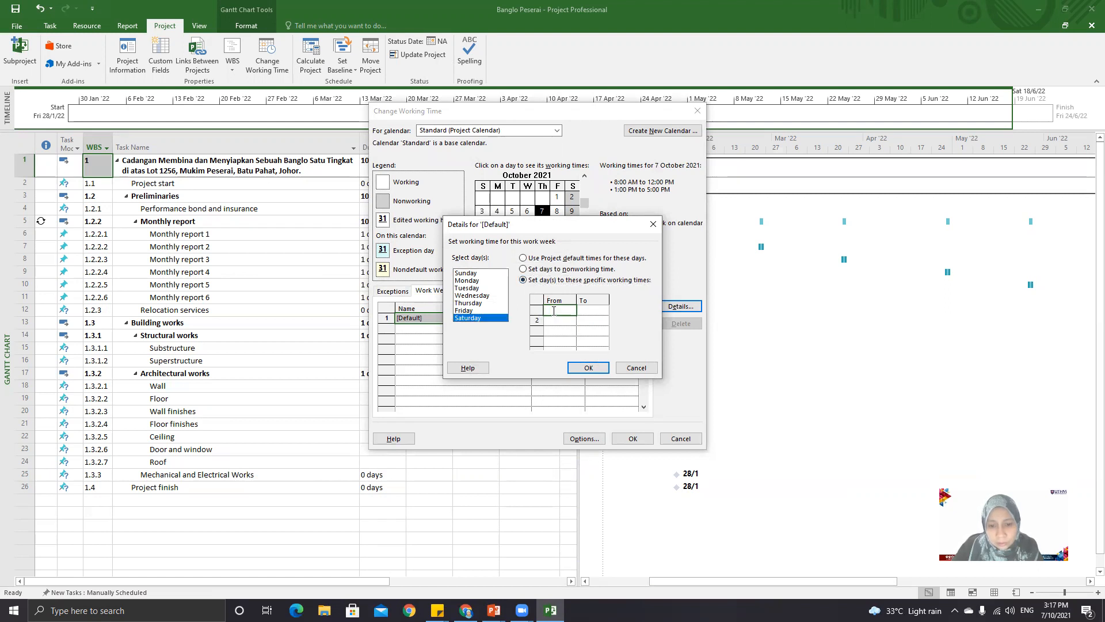
pyautogui.write('8')
pyautogui.click(588, 309)
pyautogui.press('BackSpace')
pyautogui.press('BackSpace')
pyautogui.press('BackSpace')
pyautogui.press('BackSpace')
pyautogui.press('BackSpace')
pyautogui.press('BackSpace')
pyautogui.press('BackSpace')
pyautogui.write('12pm')
# Add a second Saturday working period from 1:00 PM to 5:00 PM.
pyautogui.click(563, 320)
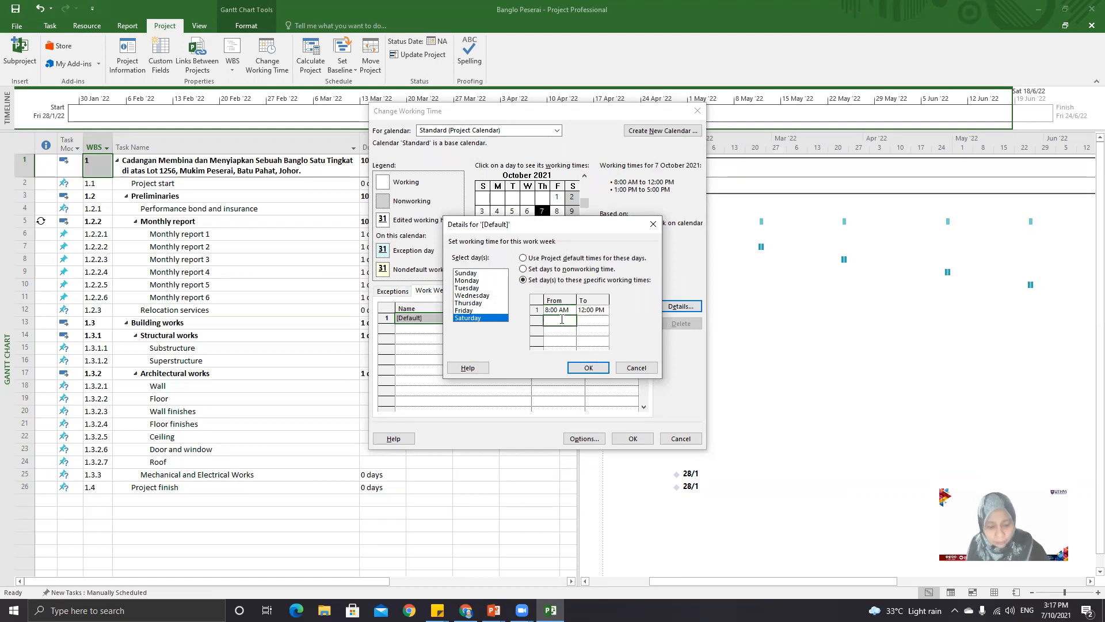
pyautogui.write('1pm')
pyautogui.click(588, 320)
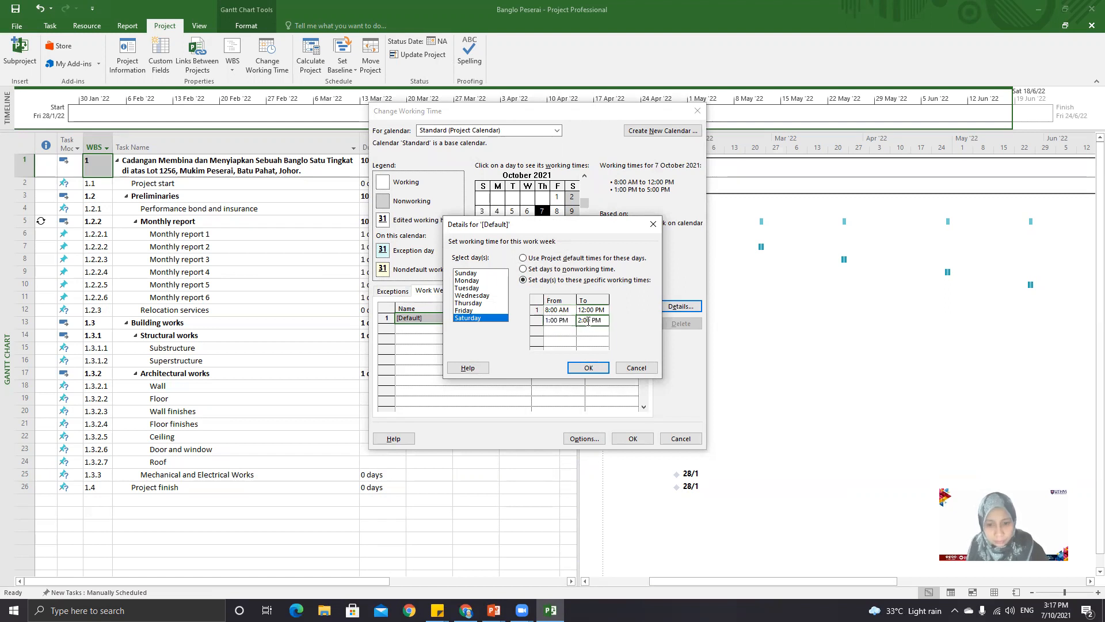
pyautogui.press('BackSpace')
pyautogui.press('BackSpace')
pyautogui.press('BackSpace')
pyautogui.press('BackSpace')
pyautogui.press('BackSpace')
pyautogui.press('BackSpace')
pyautogui.press('BackSpace')
pyautogui.write('5p')
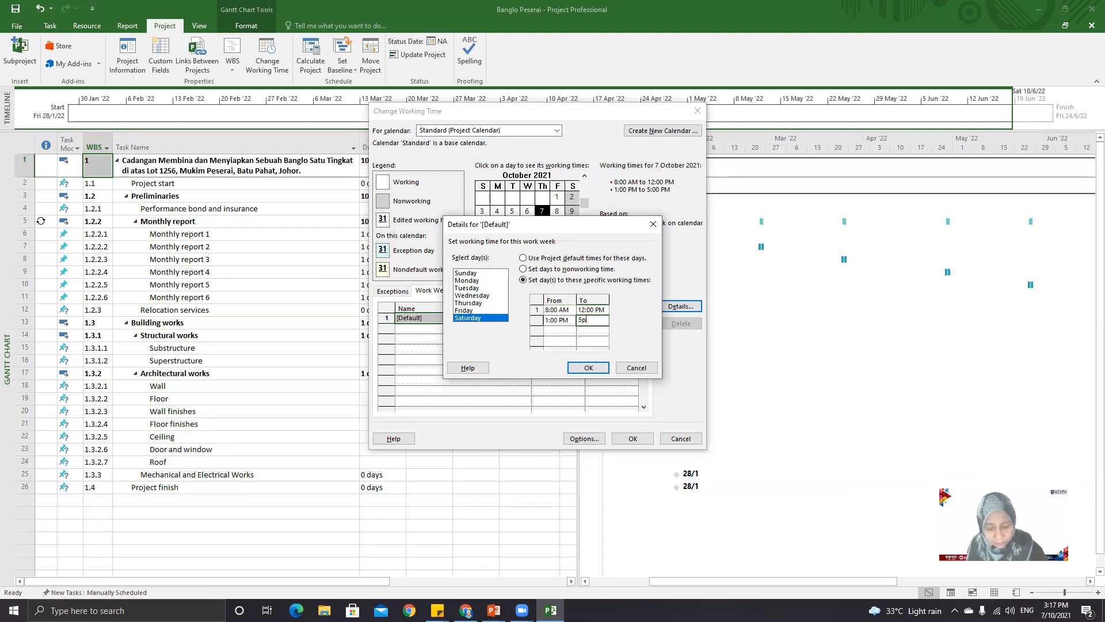
pyautogui.write('m')
pyautogui.click(560, 332)
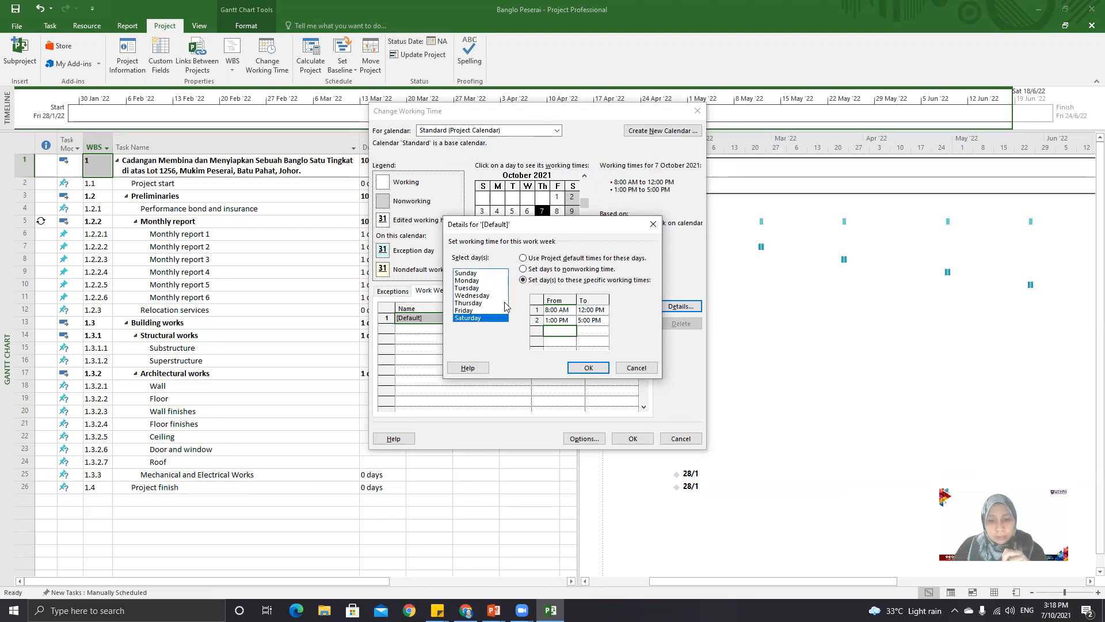
# Set Friday to nonworking time in the [Default] work week and accept the details.
pyautogui.click(477, 311)
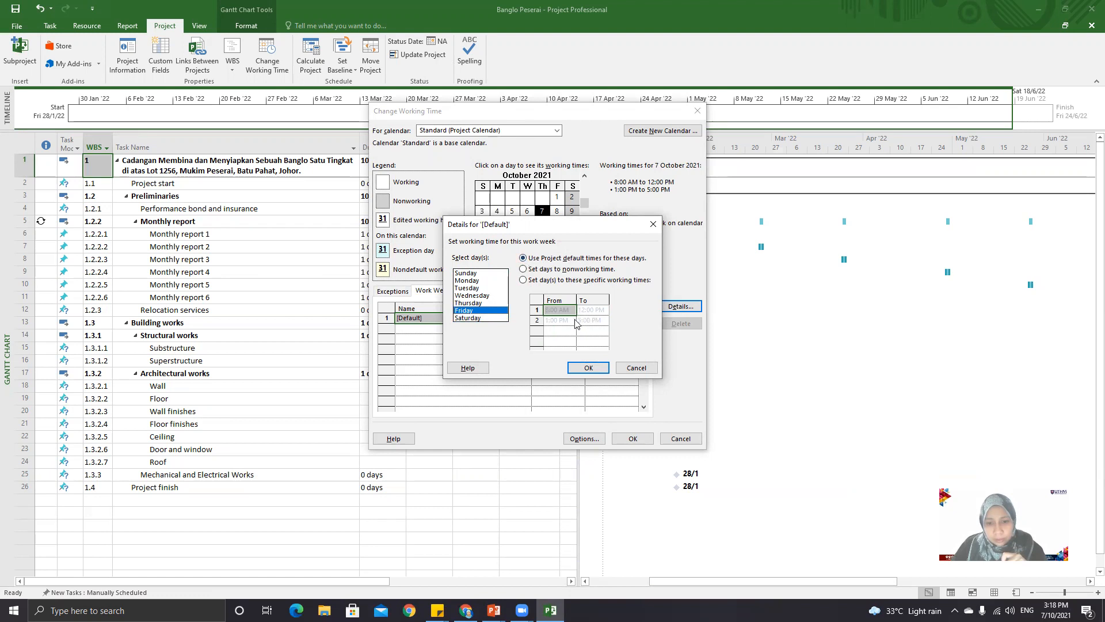
pyautogui.click(524, 271)
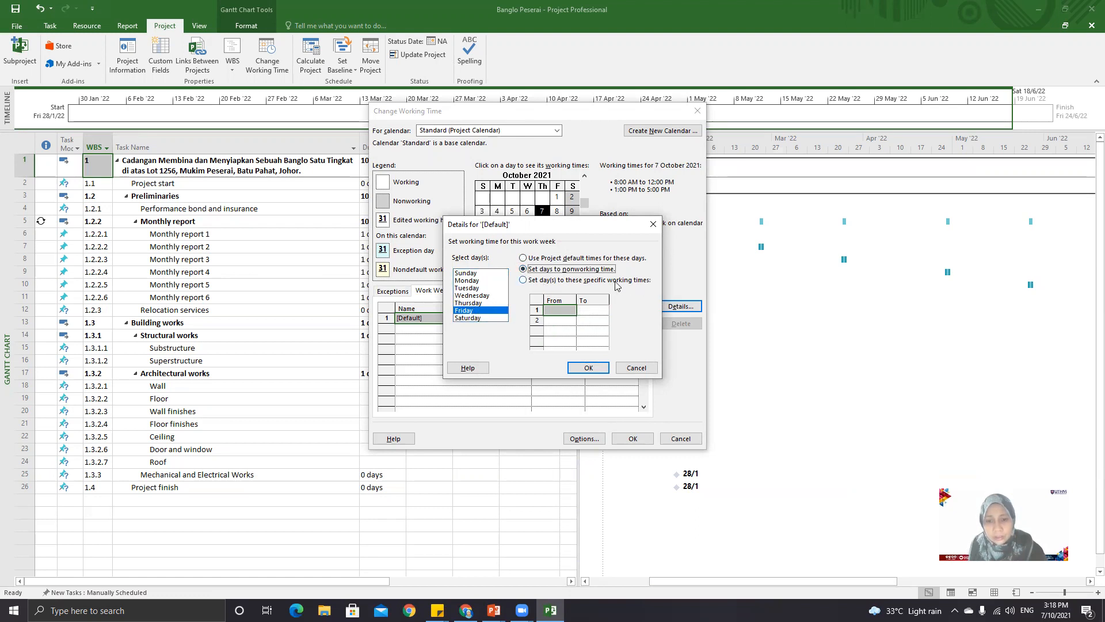
pyautogui.click(590, 367)
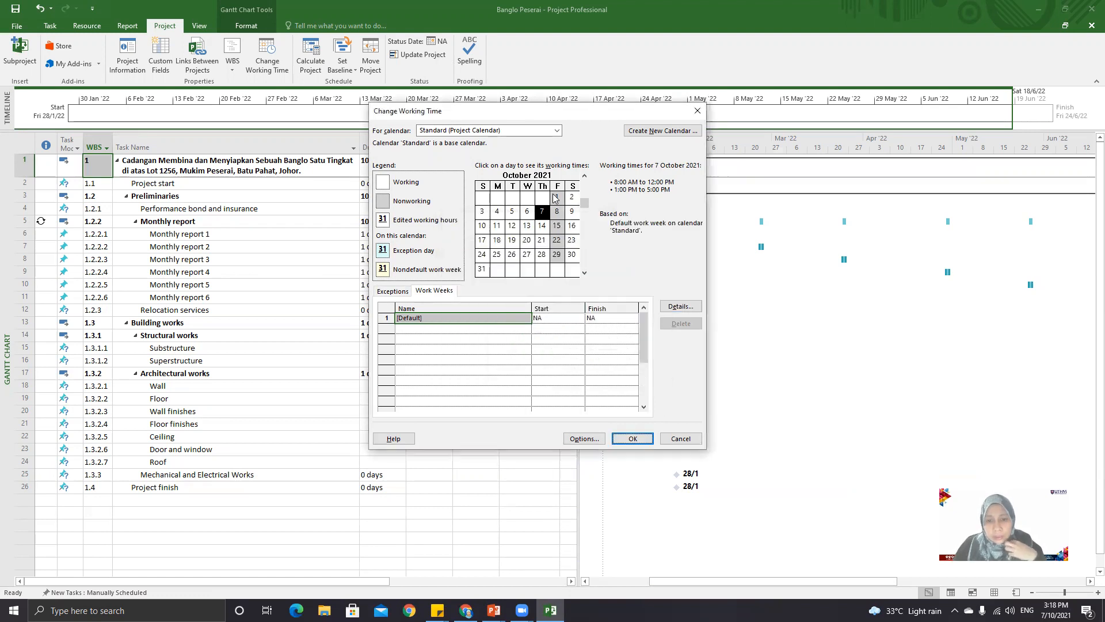
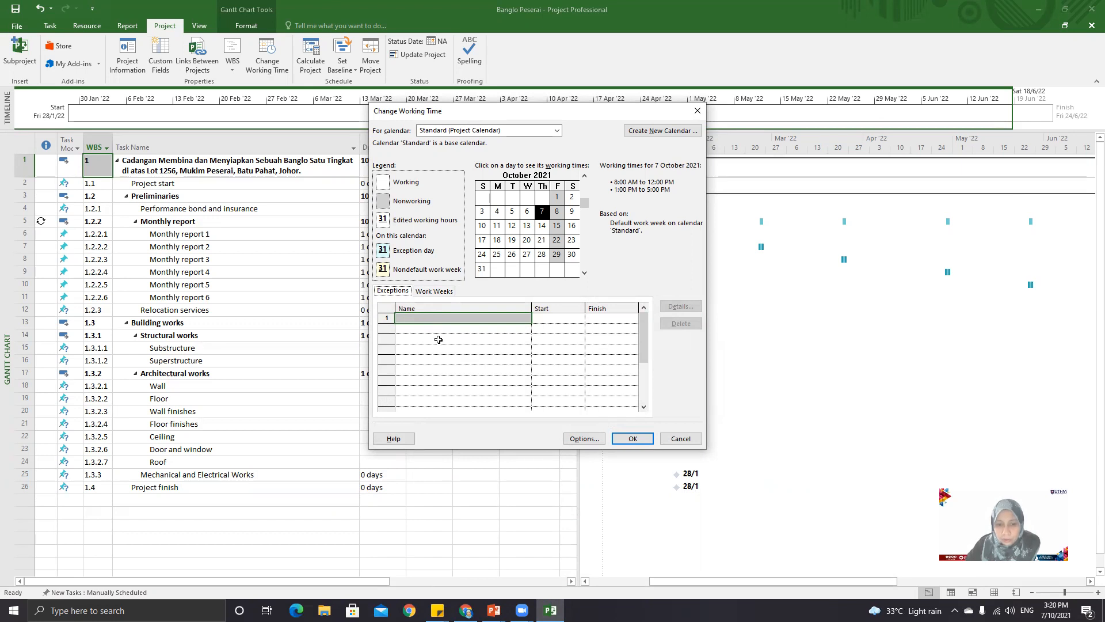
# Add a calendar exception named Thaipusam in the first row of the exceptions list.
pyautogui.click(438, 337)
pyautogui.click(441, 318)
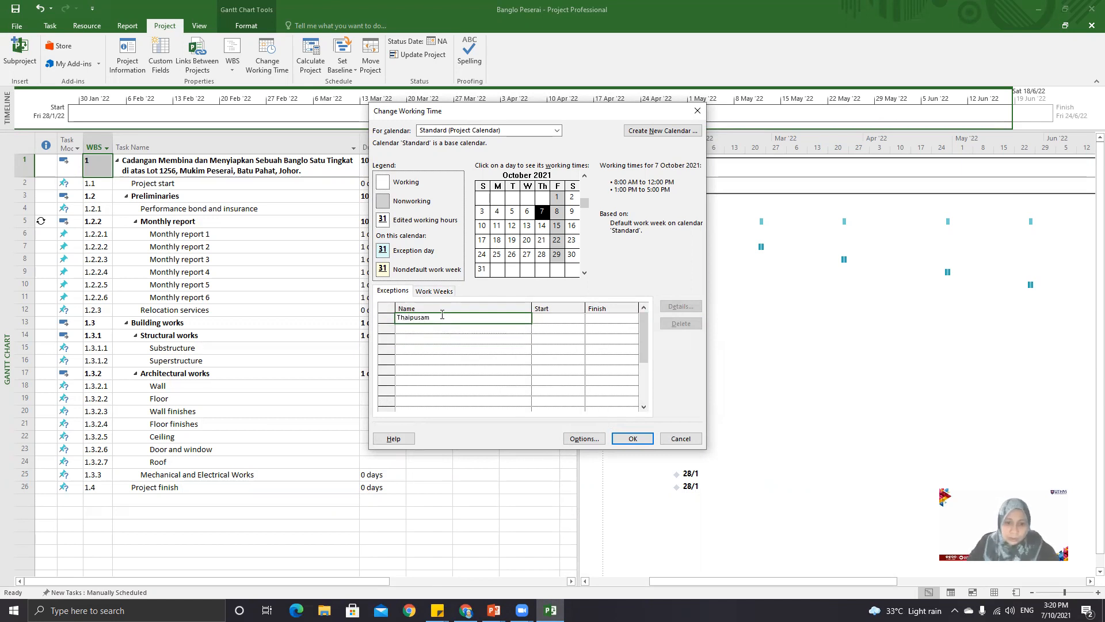
pyautogui.press('Return')
# Set the Thaipusam exception's start date to 18/1/2022, keeping it a one-day holiday.
pyautogui.click(518, 320)
pyautogui.click(581, 320)
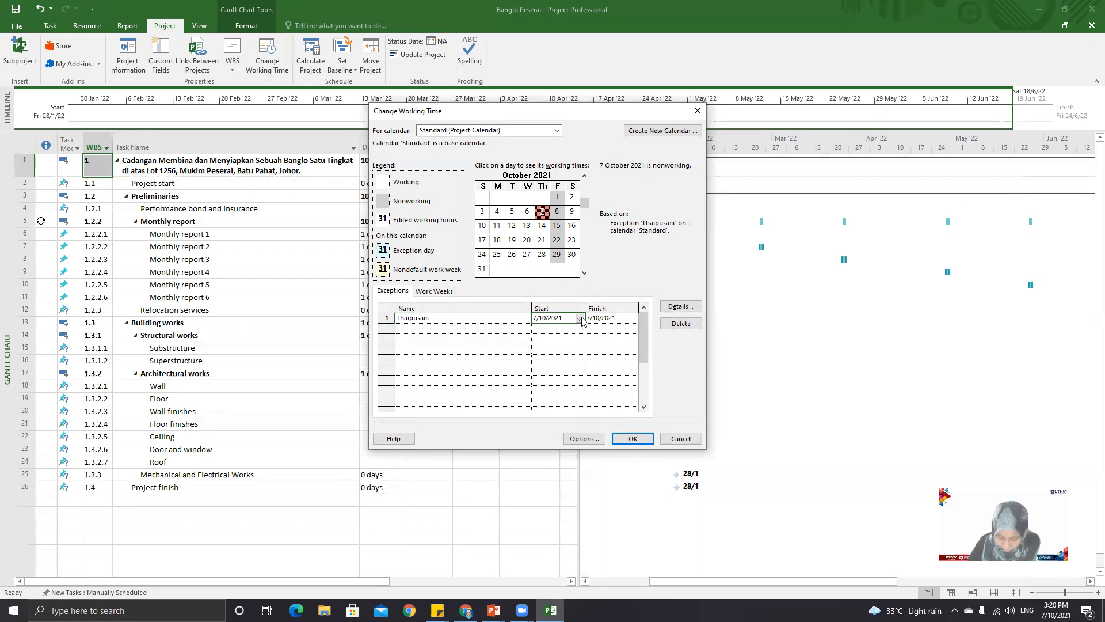
pyautogui.click(580, 319)
pyautogui.click(577, 330)
pyautogui.click(578, 330)
pyautogui.click(577, 331)
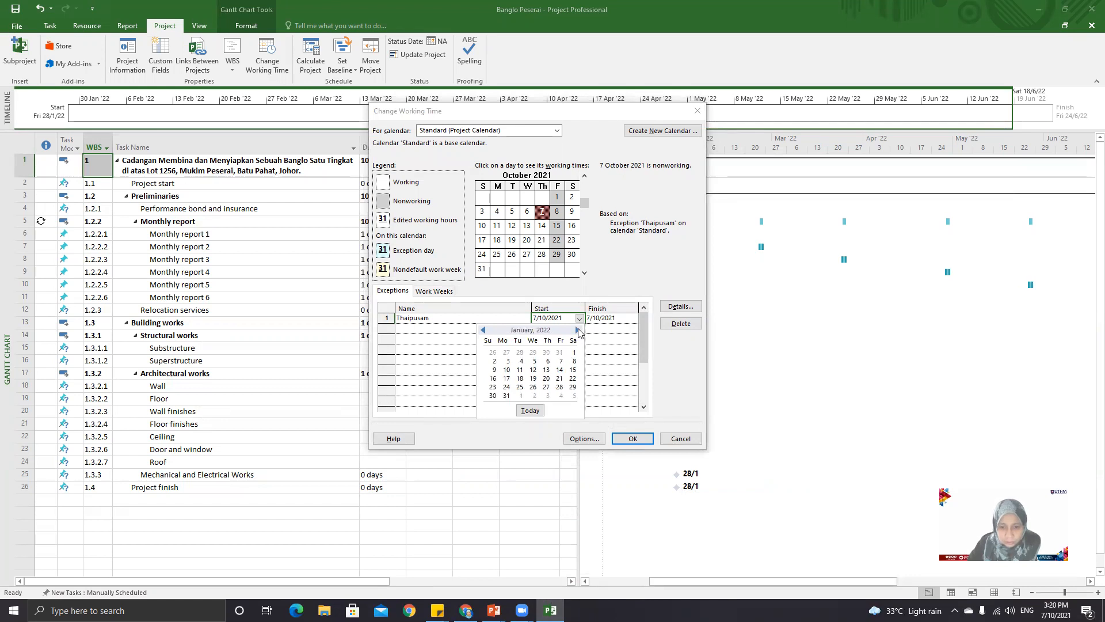
pyautogui.click(521, 378)
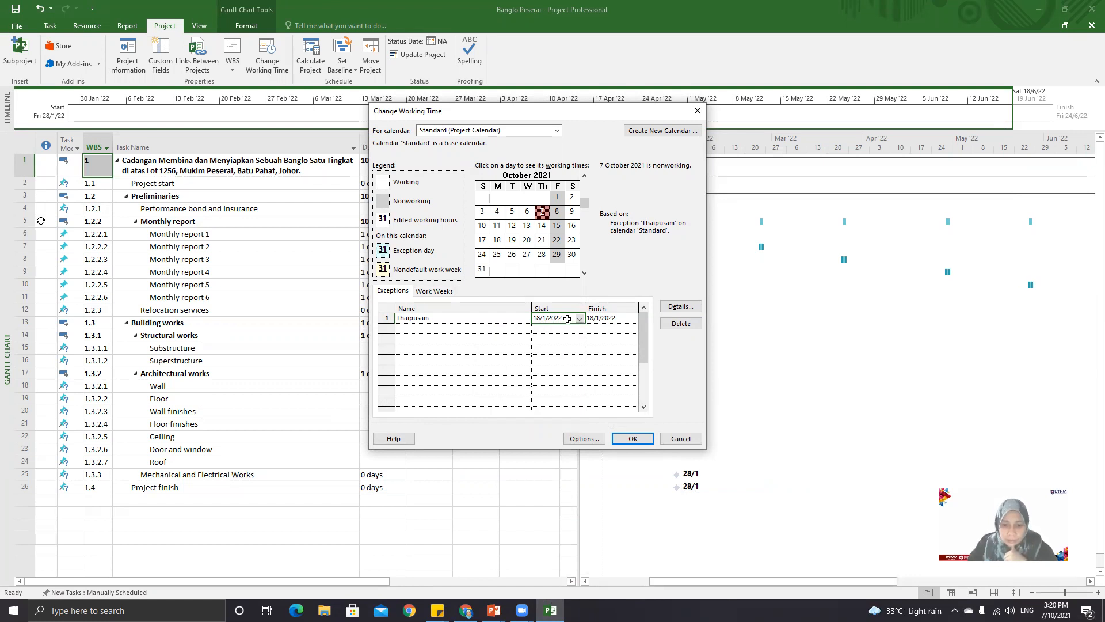
pyautogui.click(610, 318)
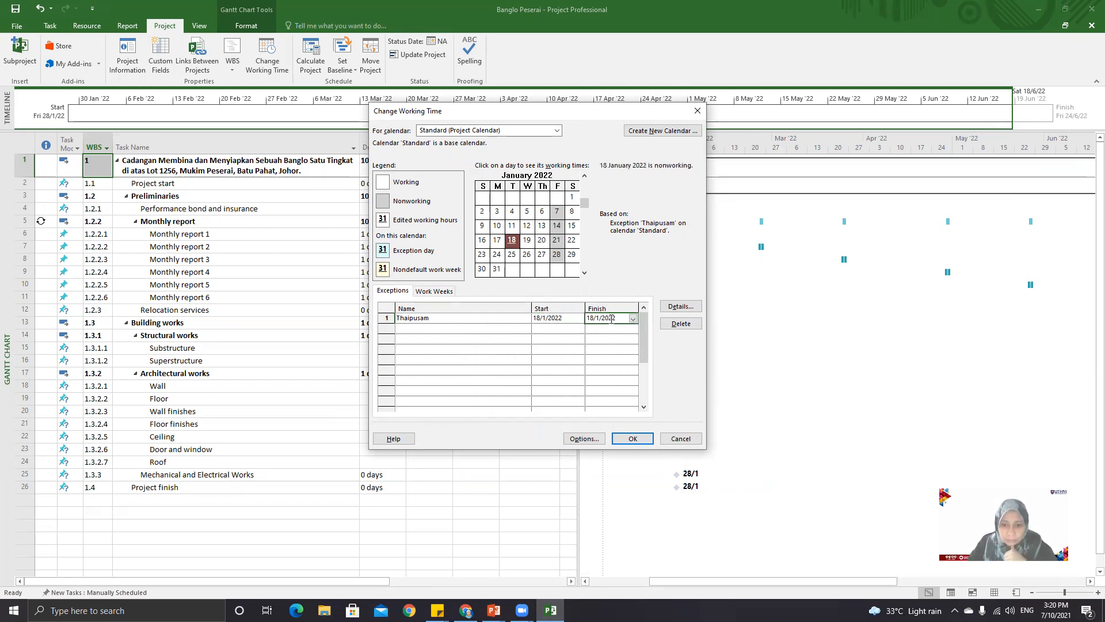
pyautogui.click(517, 329)
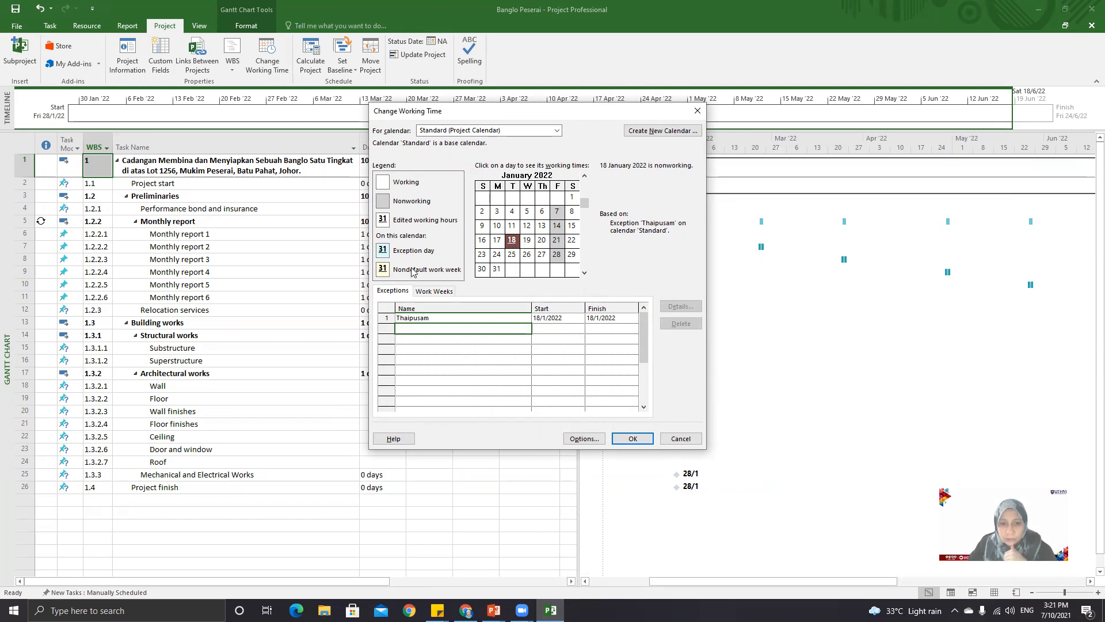
# Add an exception named Chinese New Year starting on 1 February 2022.
pyautogui.click(512, 256)
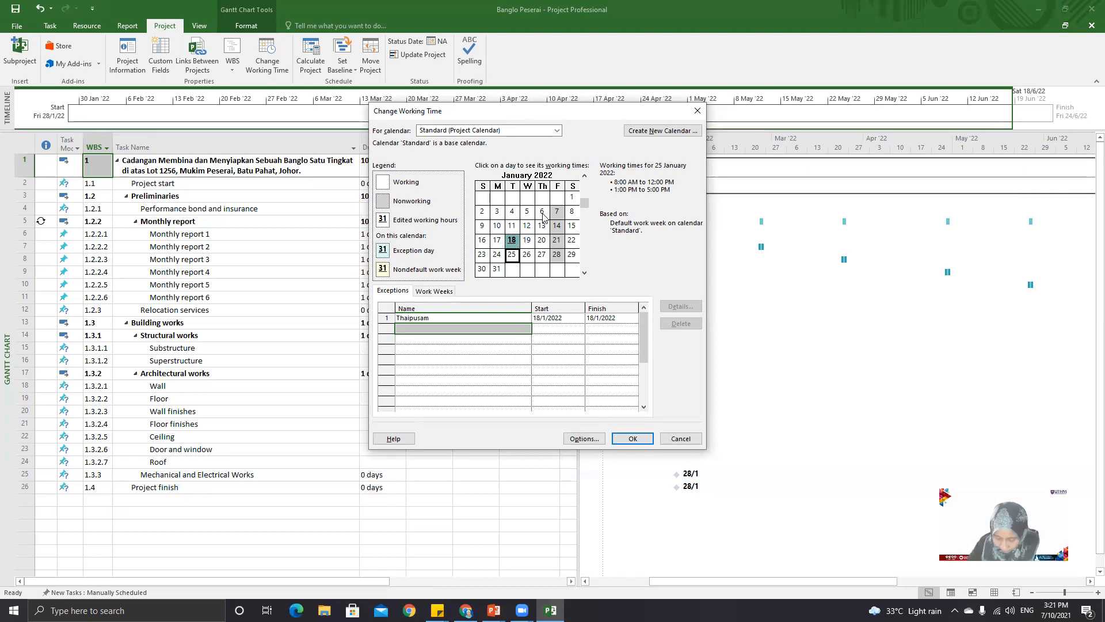
pyautogui.click(584, 273)
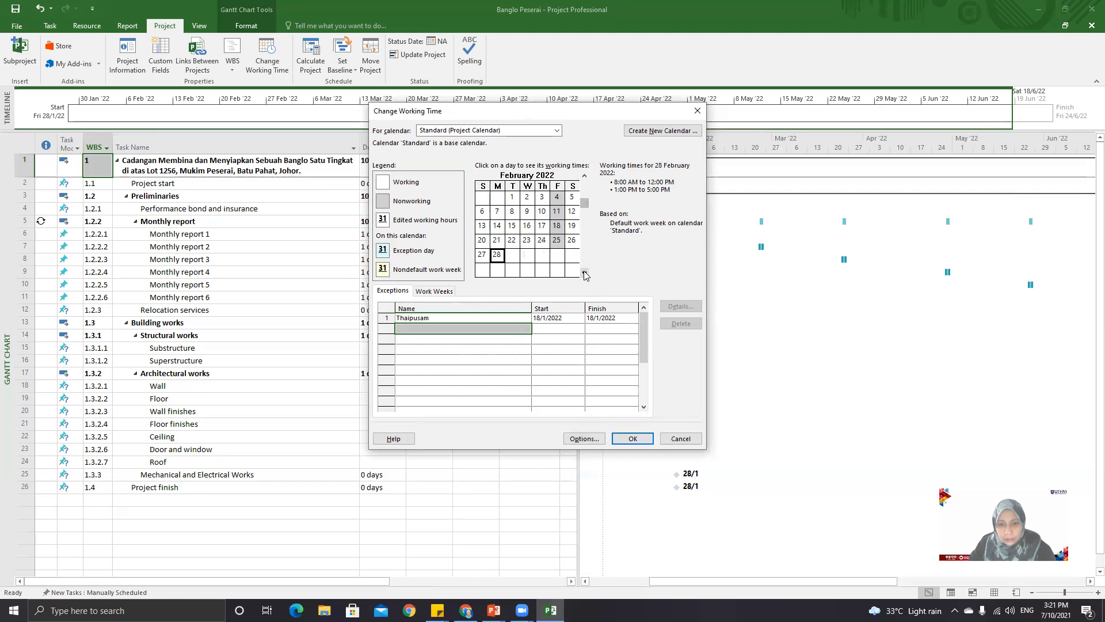
pyautogui.click(512, 196)
pyautogui.click(450, 328)
pyautogui.write('Chinese')
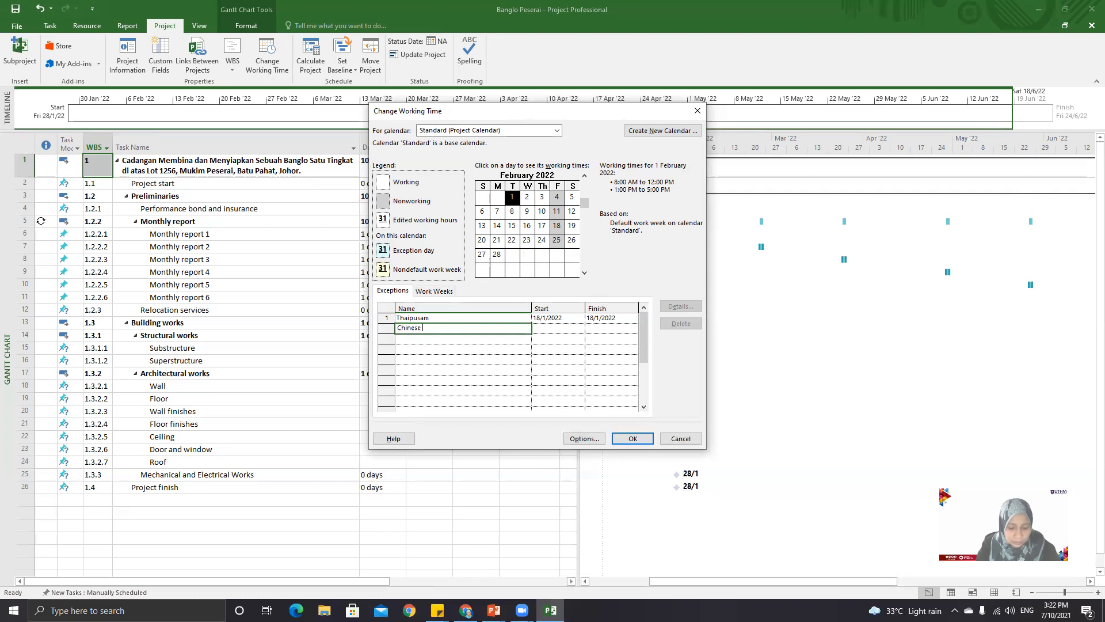
pyautogui.write(' New Year')
pyautogui.click(525, 367)
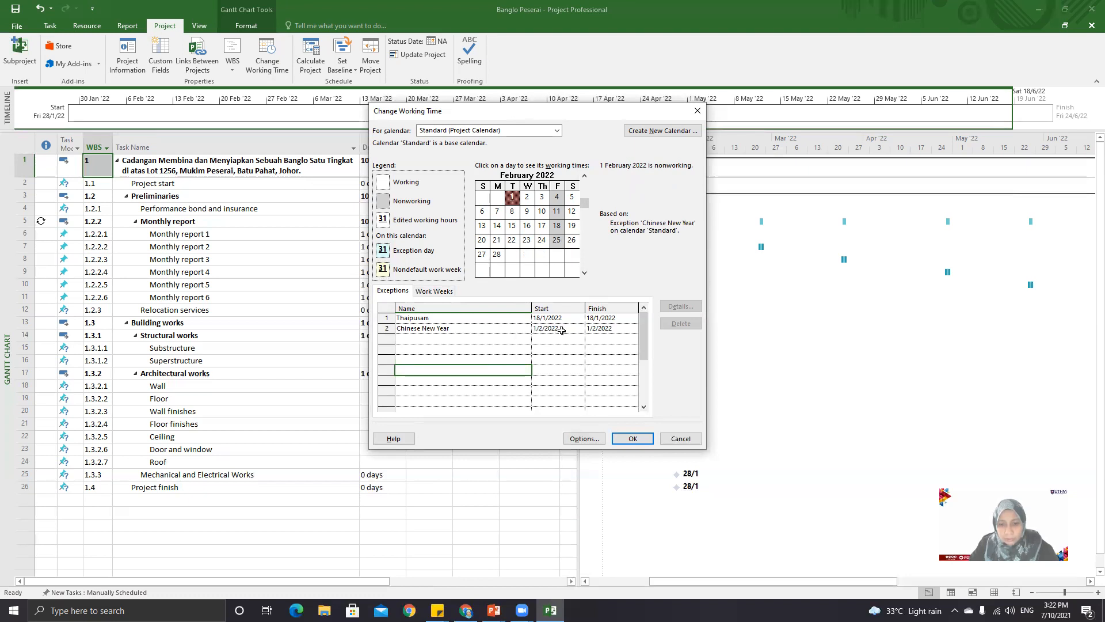
# Extend the Chinese New Year exception to finish on 2/2/2022.
pyautogui.click(608, 327)
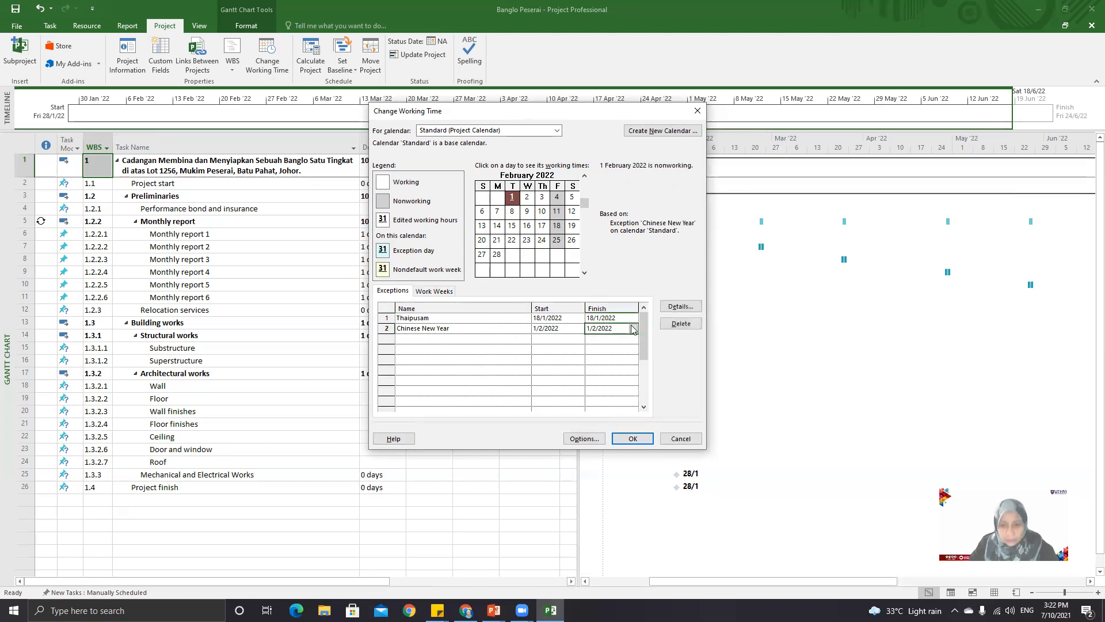
pyautogui.click(633, 328)
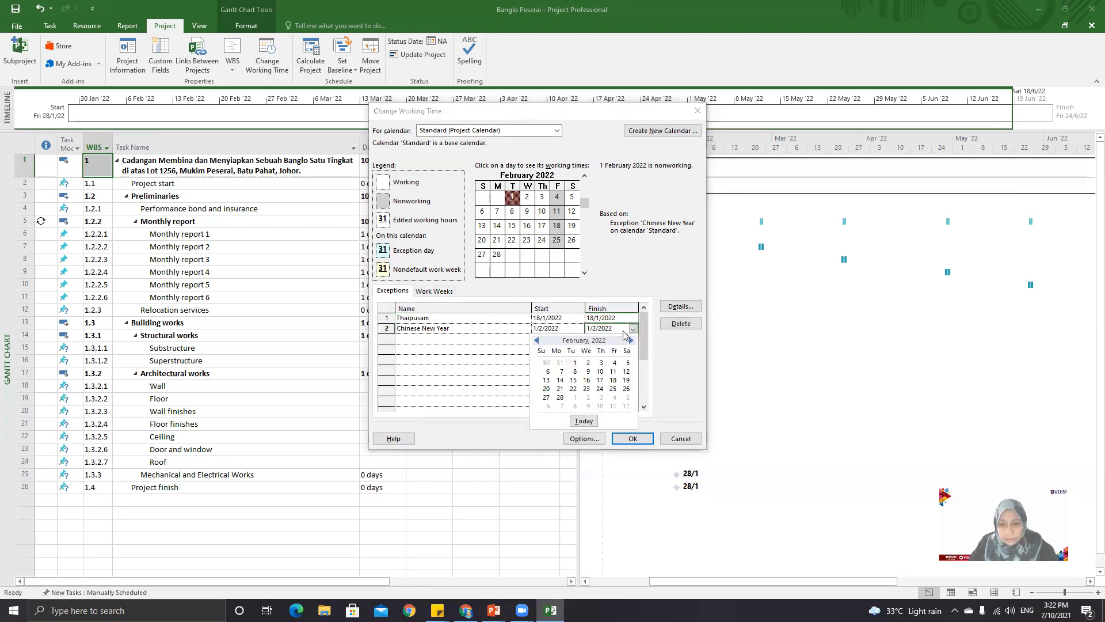
pyautogui.click(589, 365)
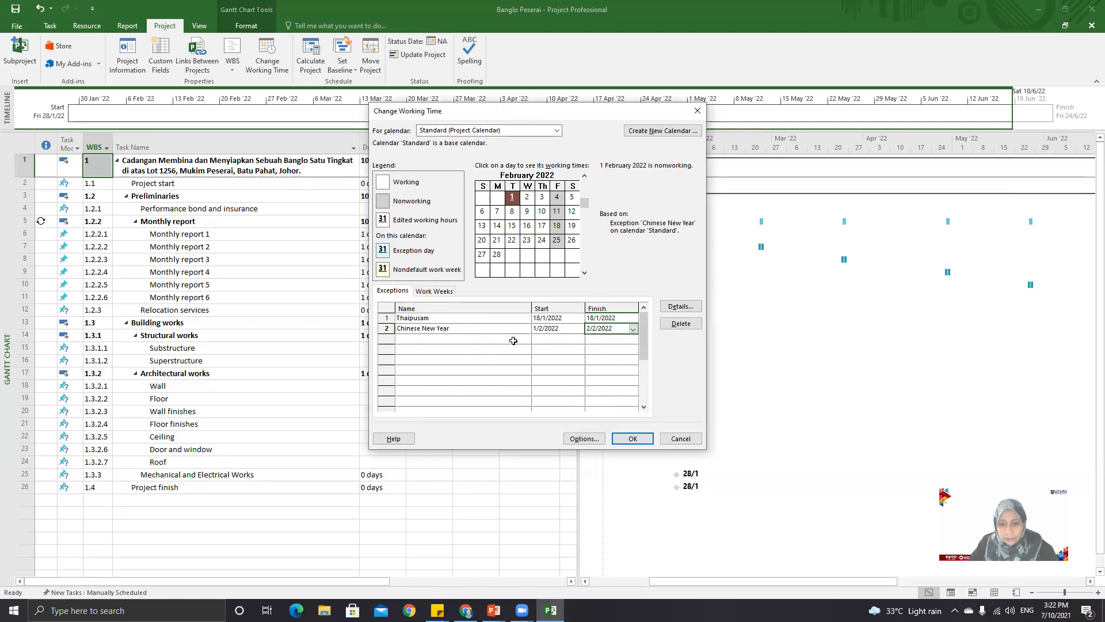
pyautogui.click(494, 339)
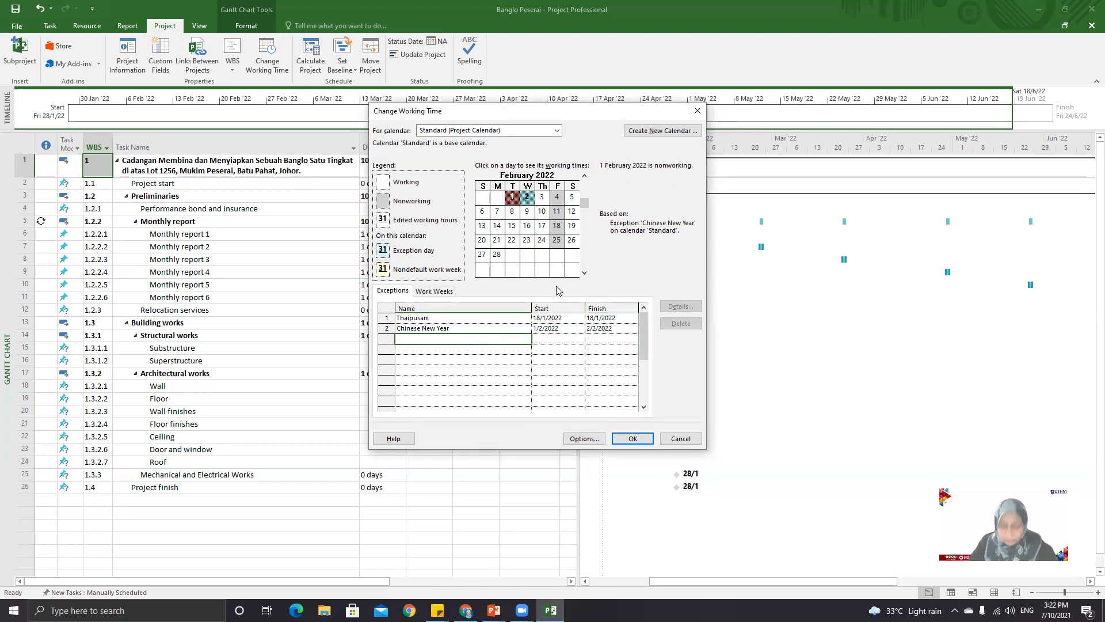
# Add a one-day exception named Sultan of Johor's Birthday on 23 March 2022.
pyautogui.click(584, 273)
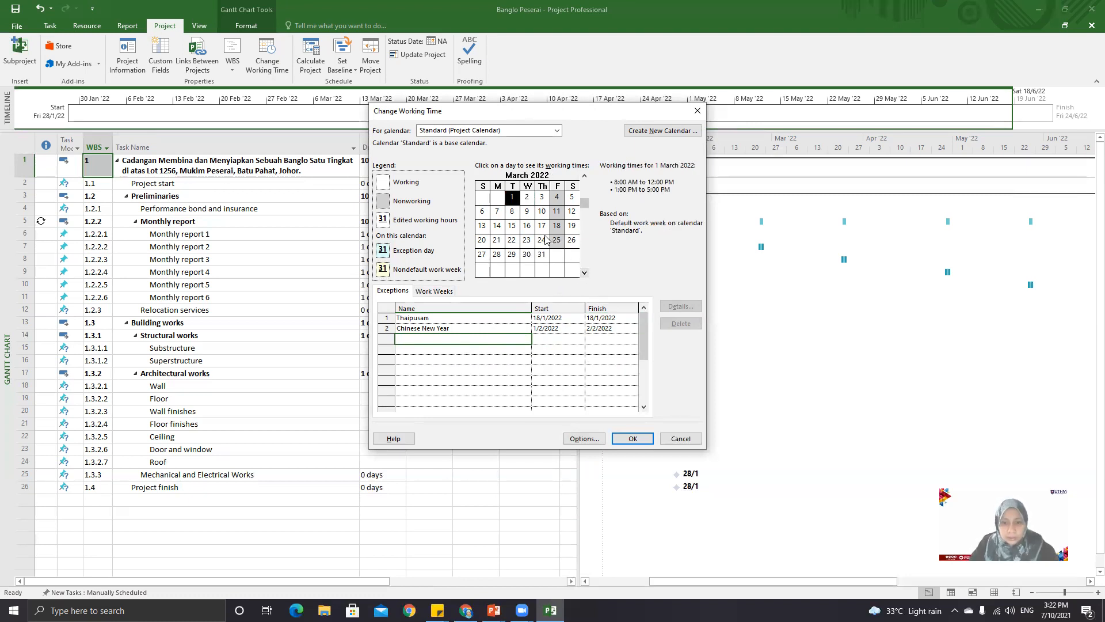
pyautogui.click(528, 244)
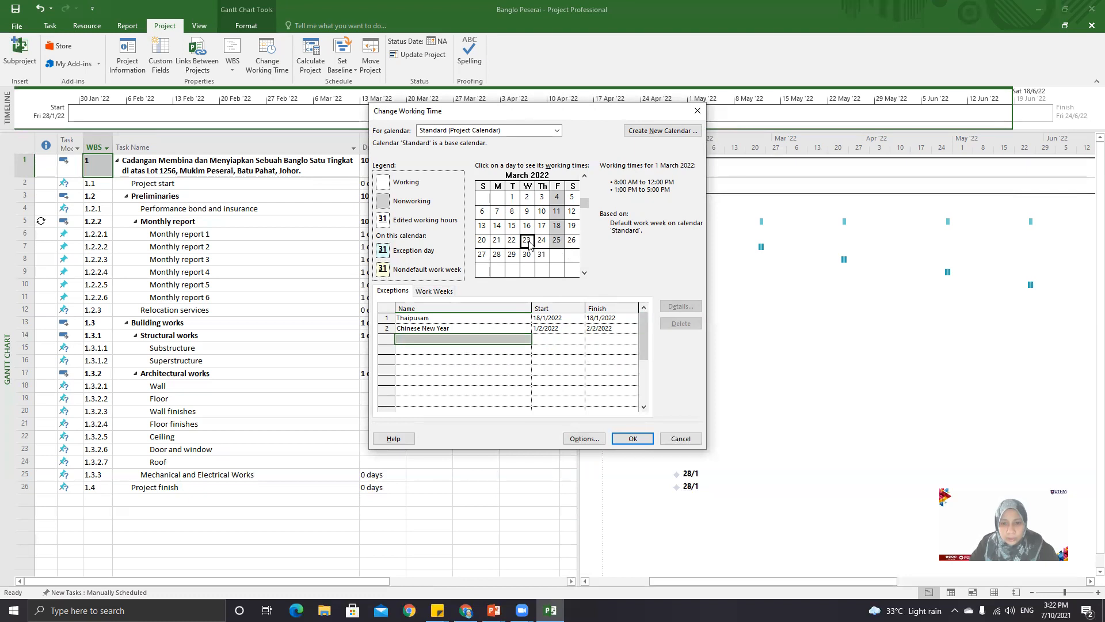
pyautogui.click(452, 339)
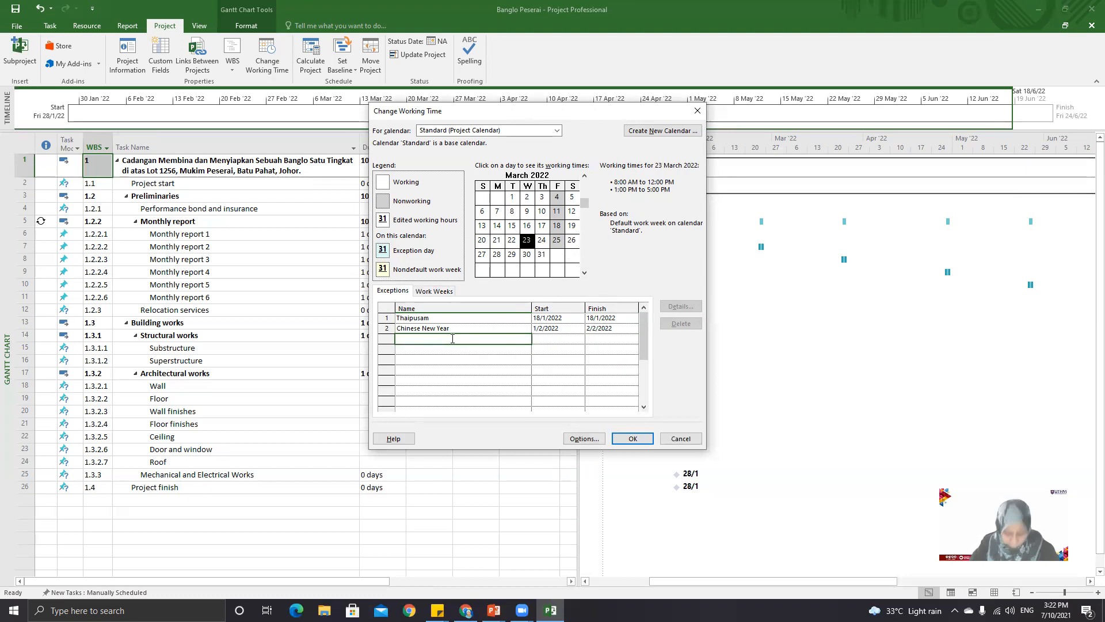
pyautogui.write('Sultan')
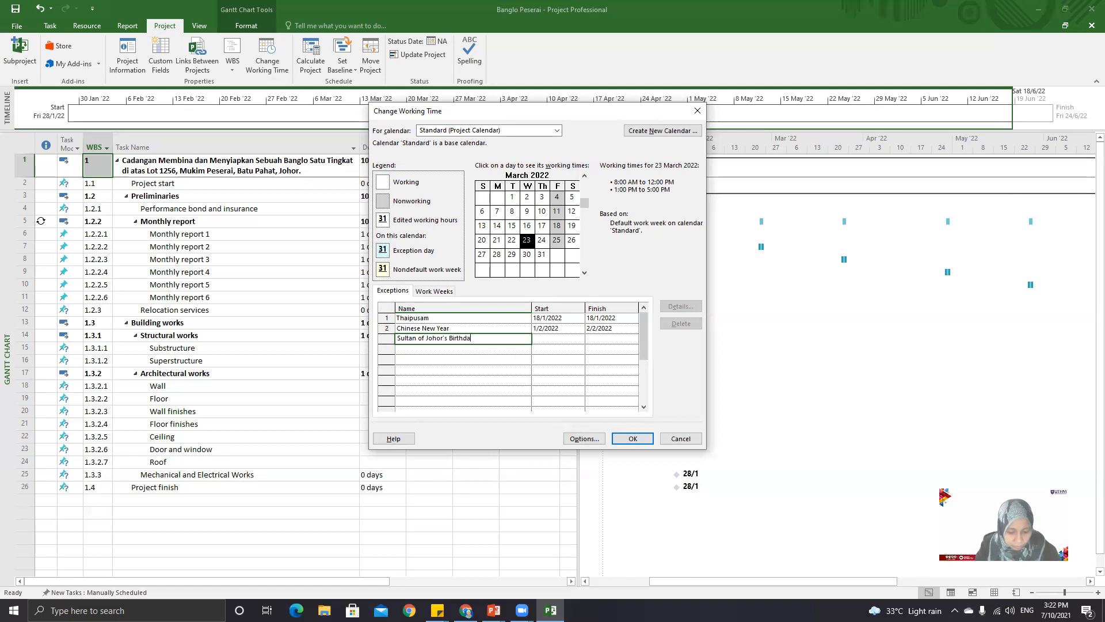
pyautogui.write("of Johor's Birthday")
pyautogui.press('Return')
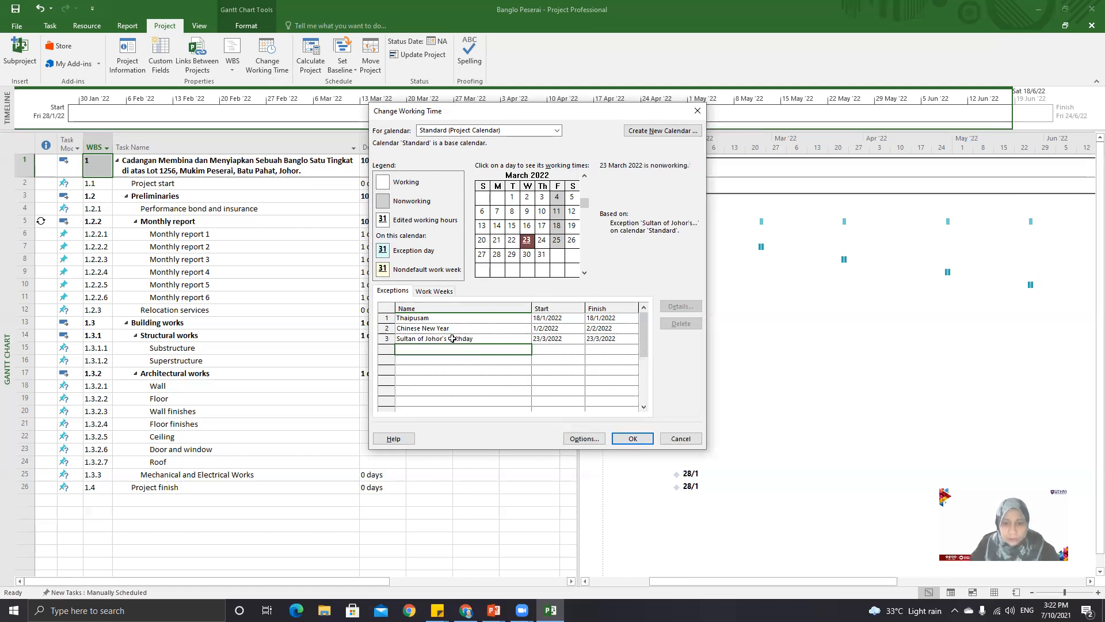
pyautogui.click(449, 371)
pyautogui.click(449, 349)
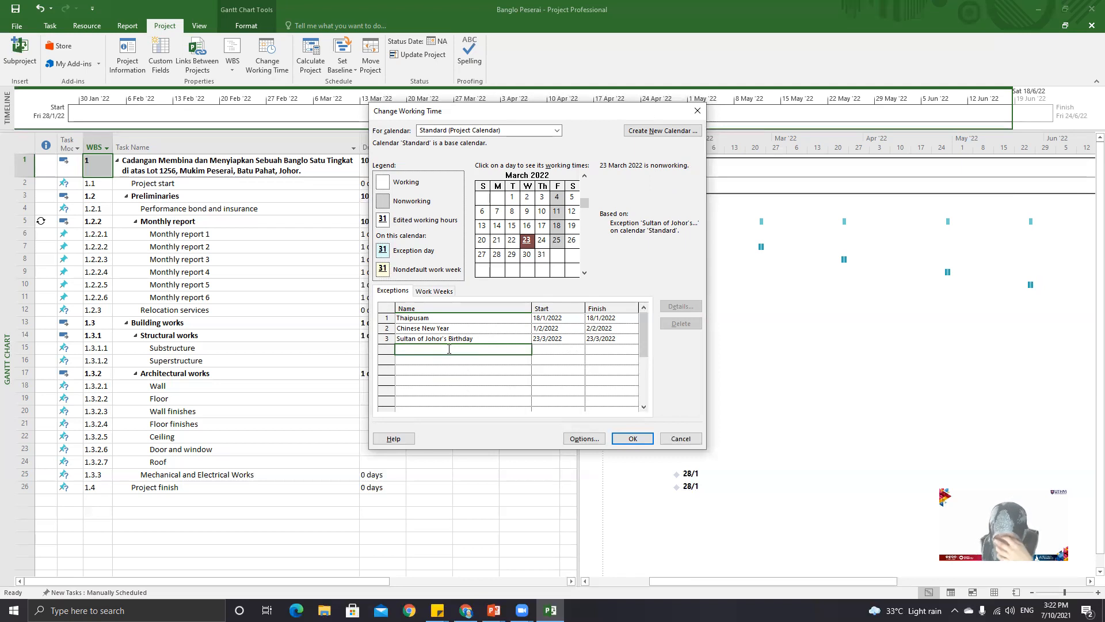
# Add a one-day exception named Awal Ramadhan on 3 April 2022.
pyautogui.write('Aa')
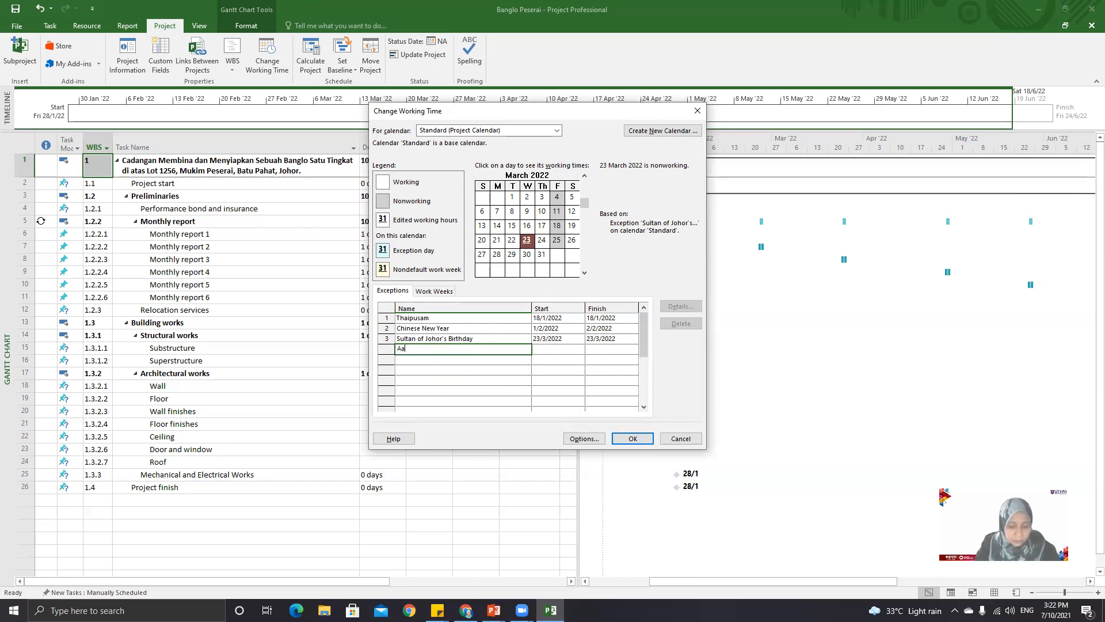
pyautogui.write('al')
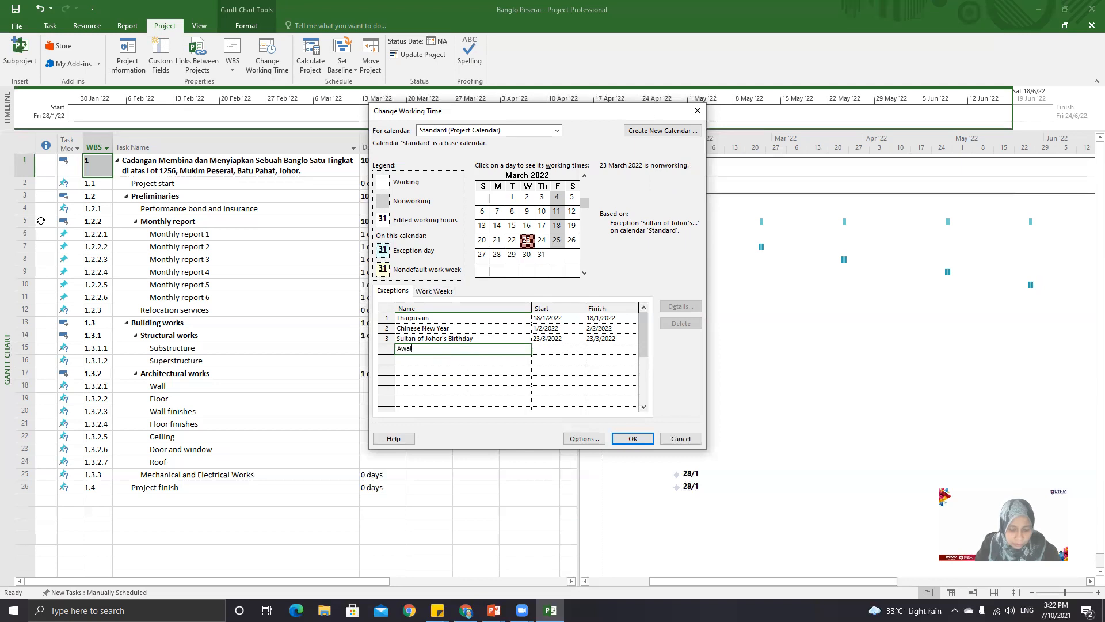
pyautogui.write(' Ramadhan')
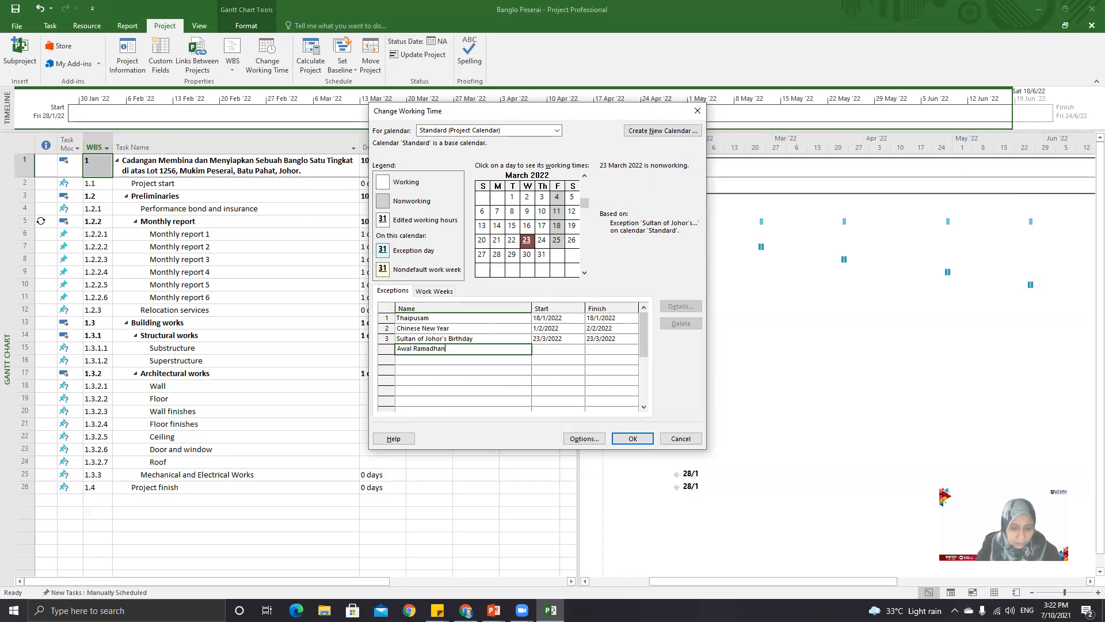
pyautogui.click(573, 350)
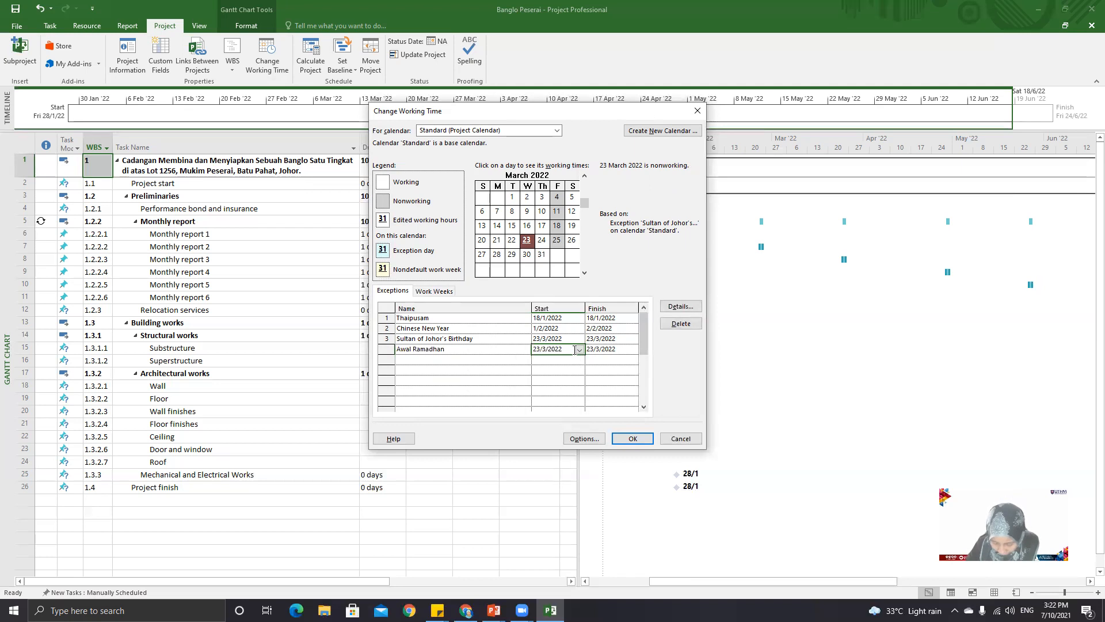
pyautogui.click(579, 349)
pyautogui.click(578, 360)
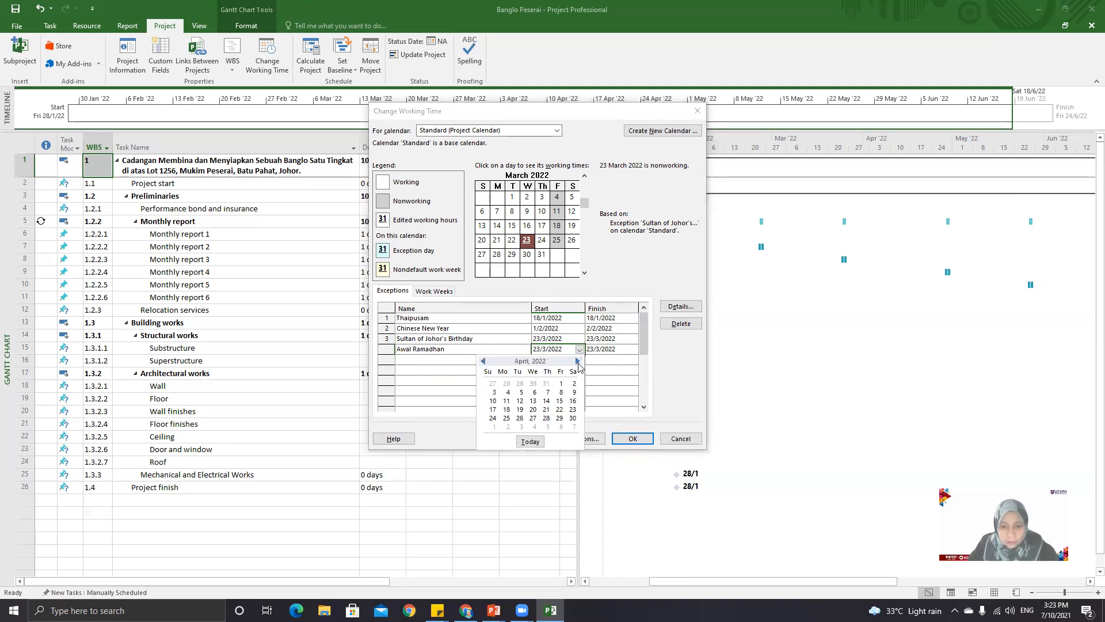
pyautogui.click(493, 395)
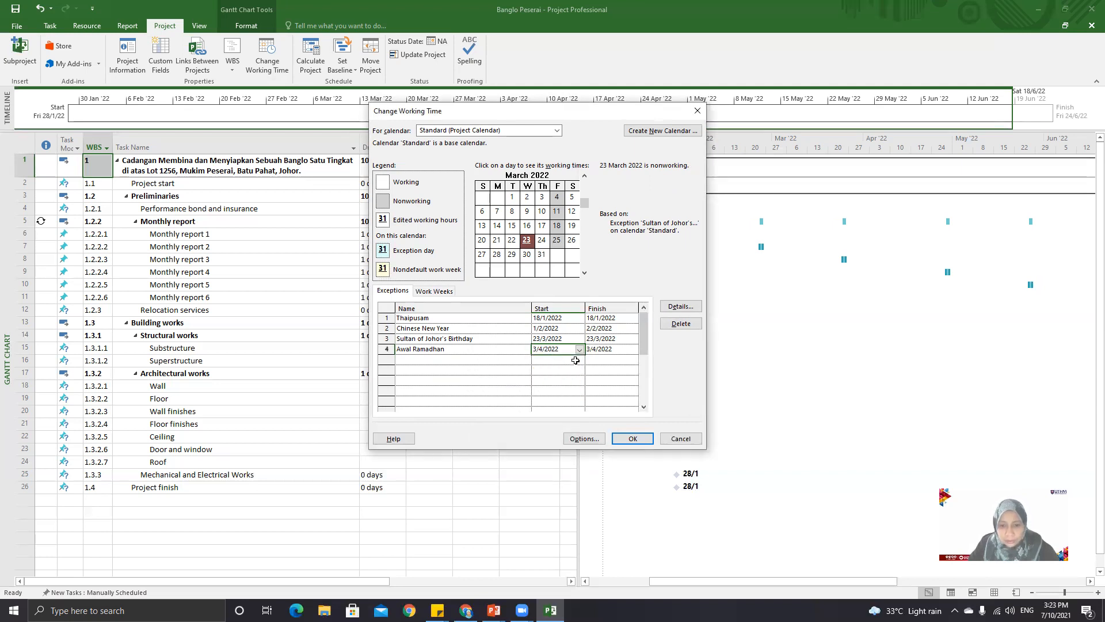
# Add a one-day exception named Labour Day on 1 May 2022.
pyautogui.click(493, 359)
pyautogui.scroll(-1, 557, 273)
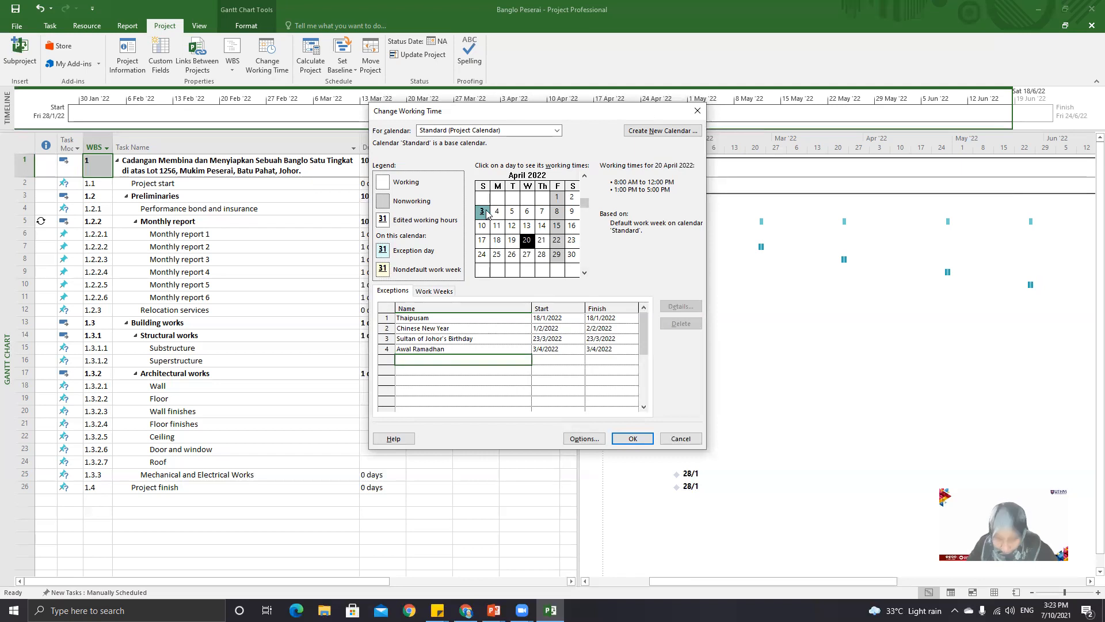
pyautogui.click(584, 273)
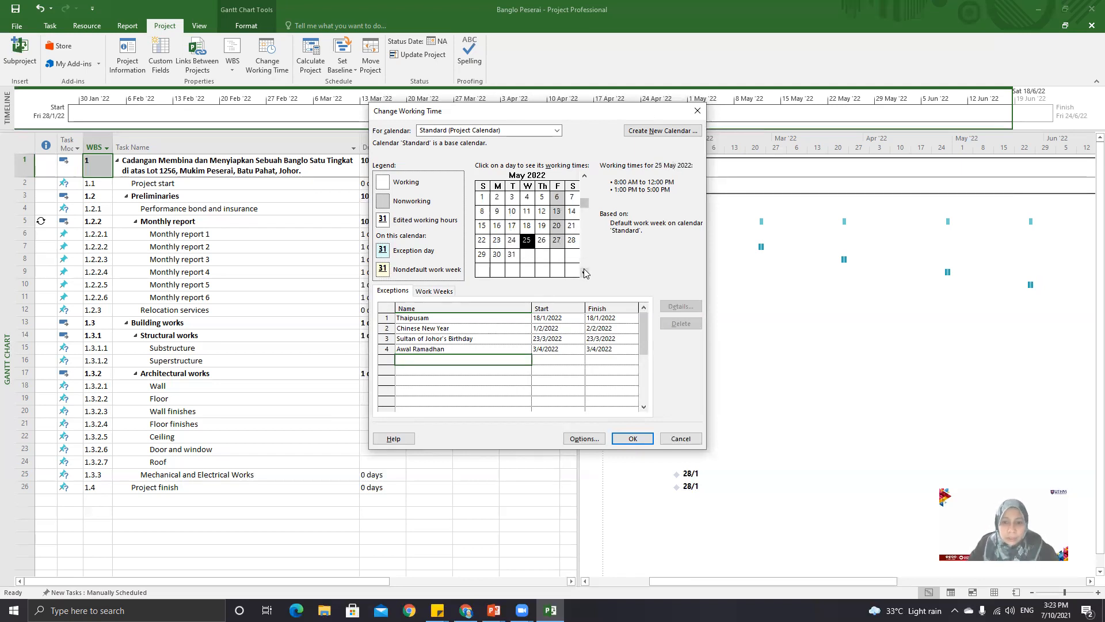
pyautogui.click(484, 199)
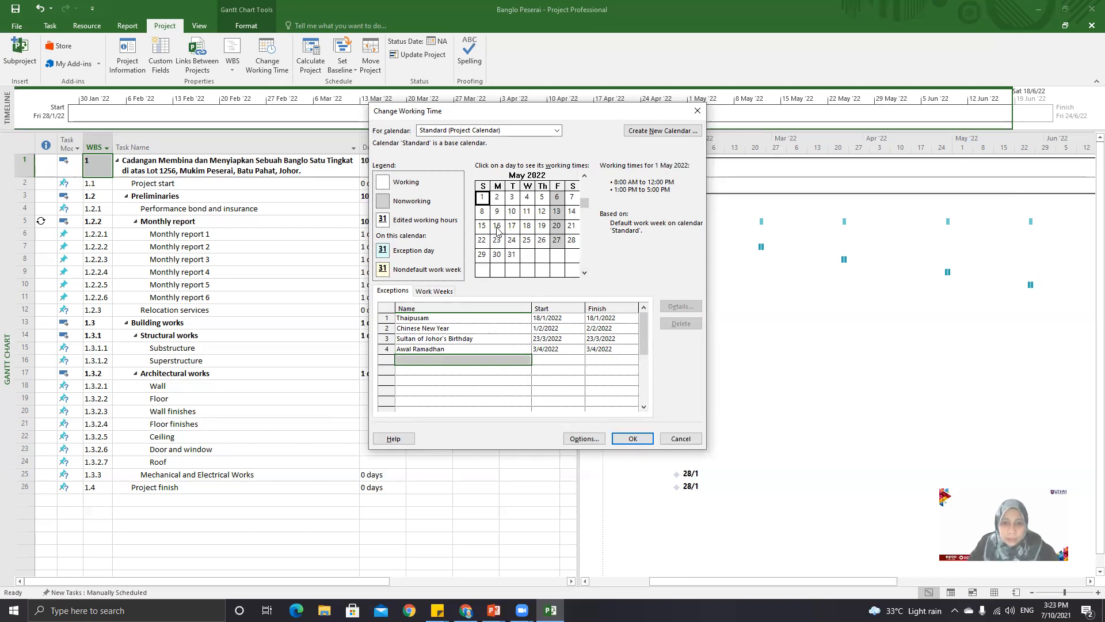
pyautogui.click(465, 358)
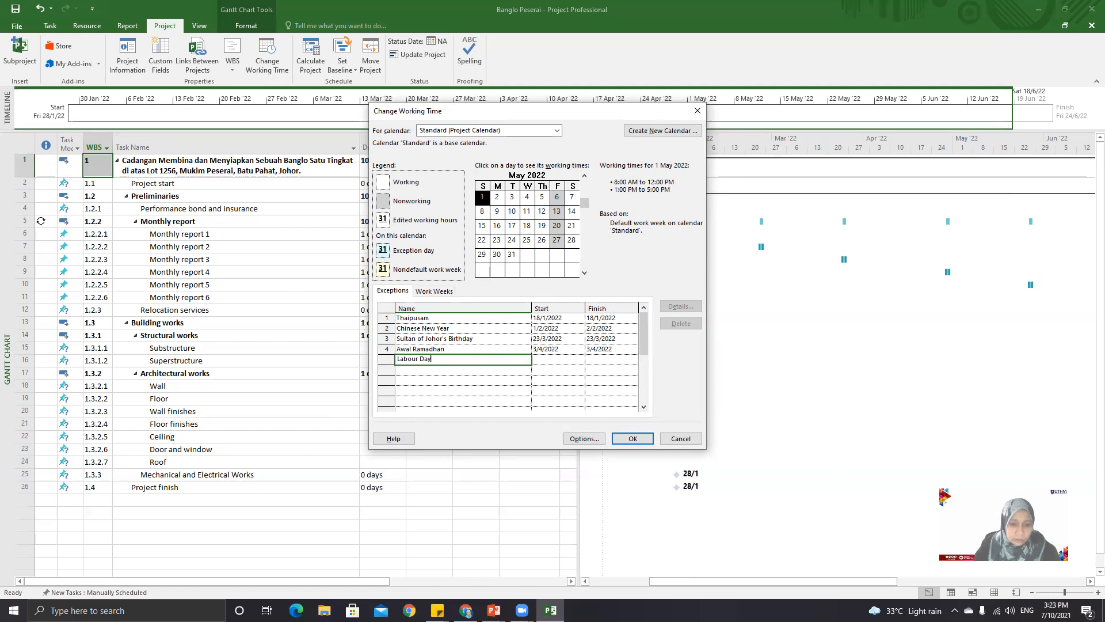
pyautogui.click(512, 387)
# Add an exception named Hari Raya Aidilfitri and set its start date to 3/5/2022.
pyautogui.click(461, 371)
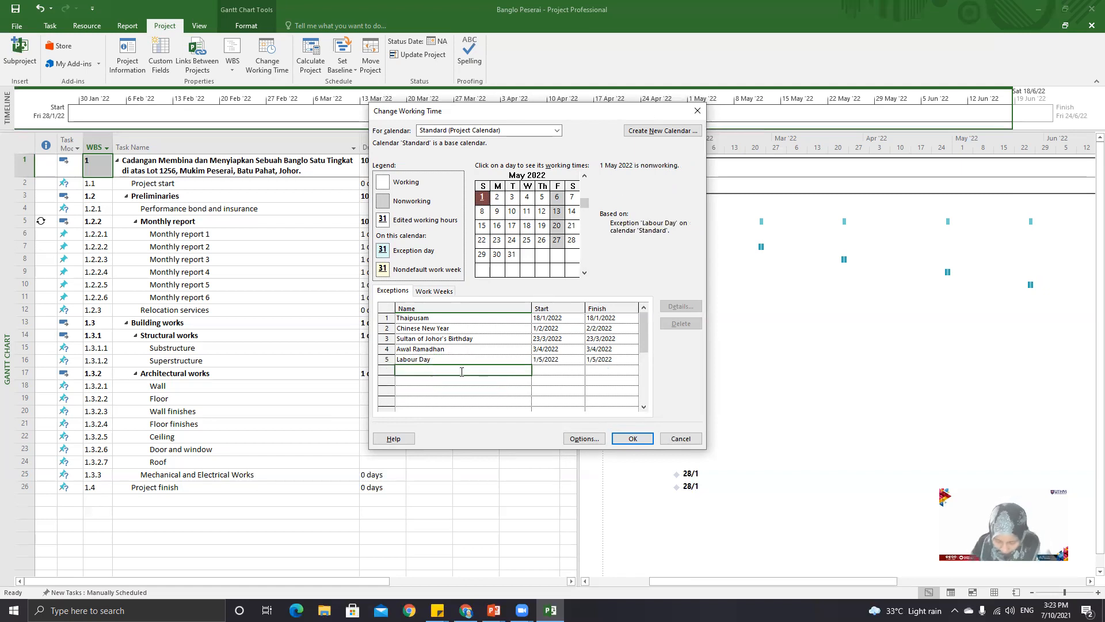
pyautogui.write('Hari Raya Aidilfitr')
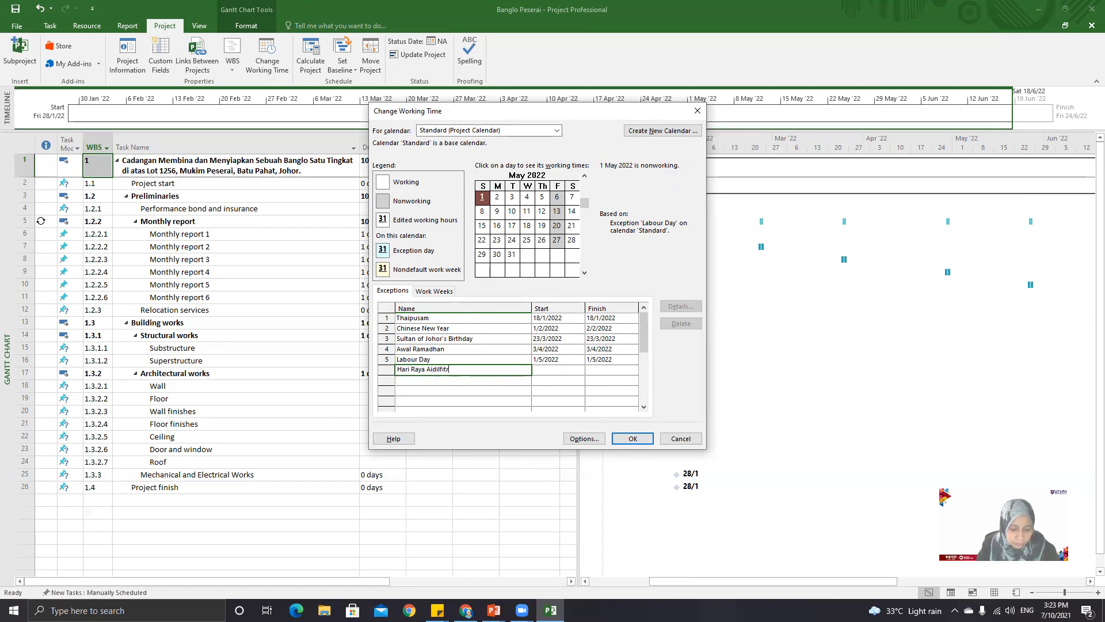
pyautogui.write('i')
pyautogui.press('Return')
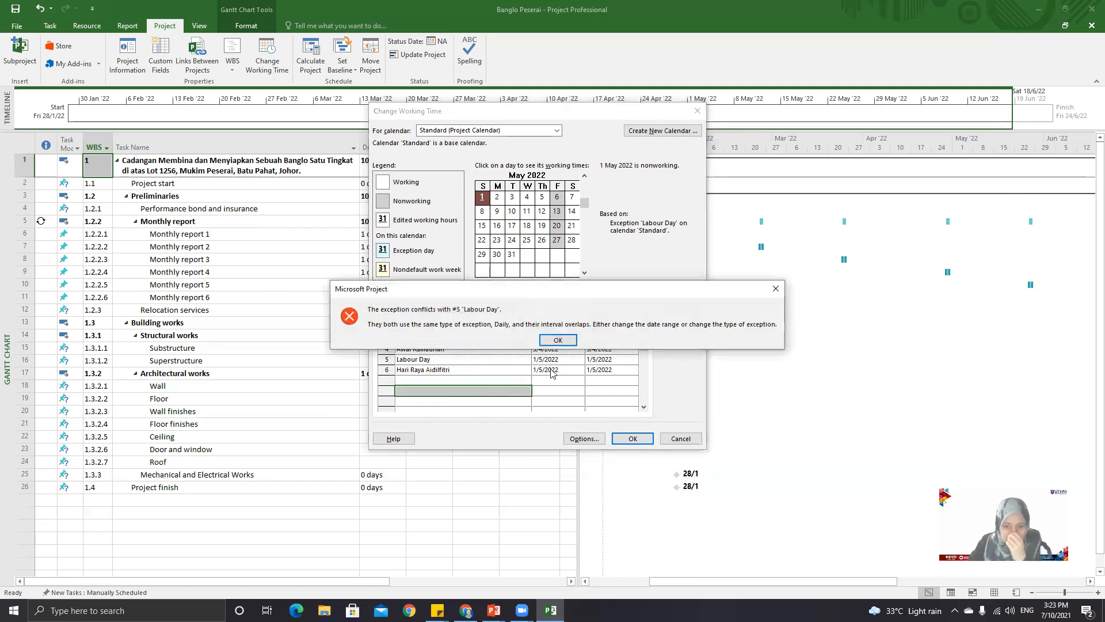
pyautogui.click(554, 346)
pyautogui.click(561, 370)
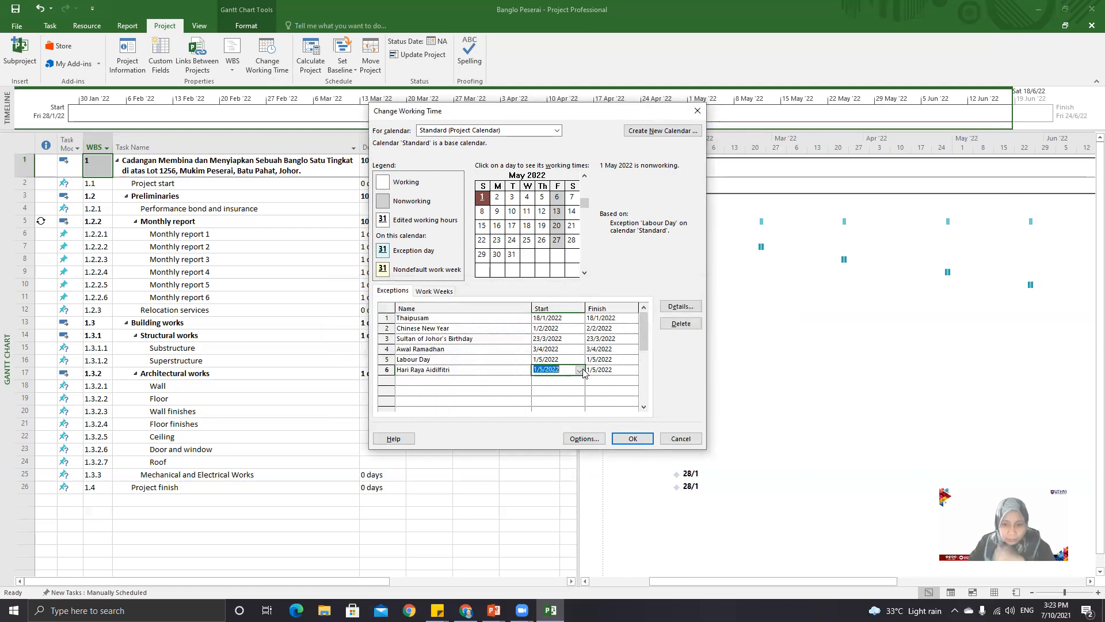
pyautogui.click(580, 370)
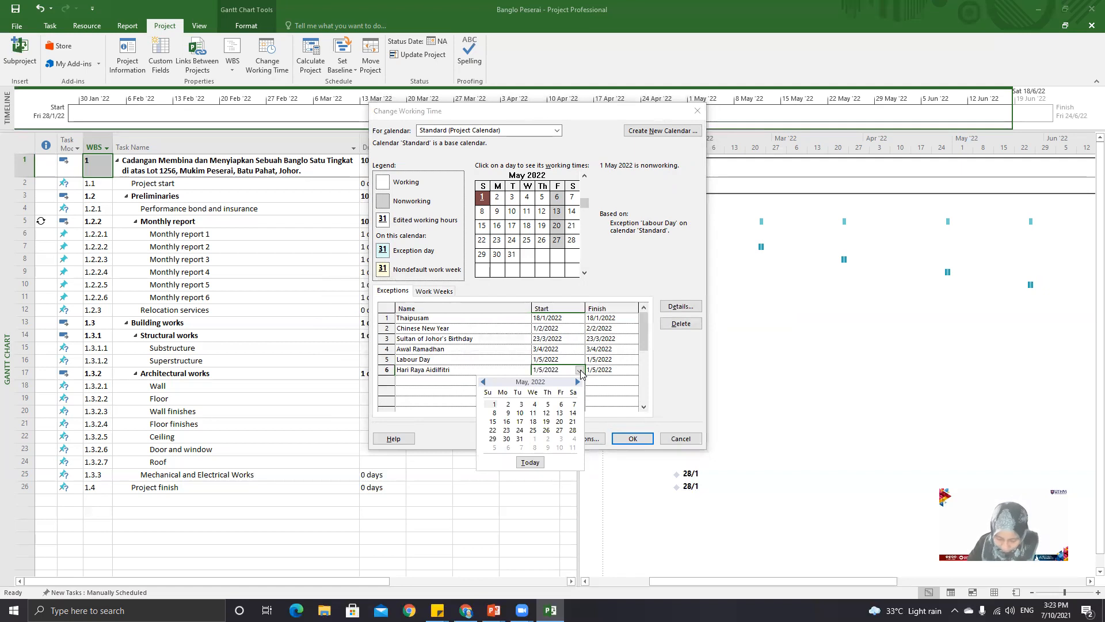
pyautogui.click(520, 404)
# Extend the Hari Raya Aidilfitri exception to finish on 4/5/2022.
pyautogui.click(632, 372)
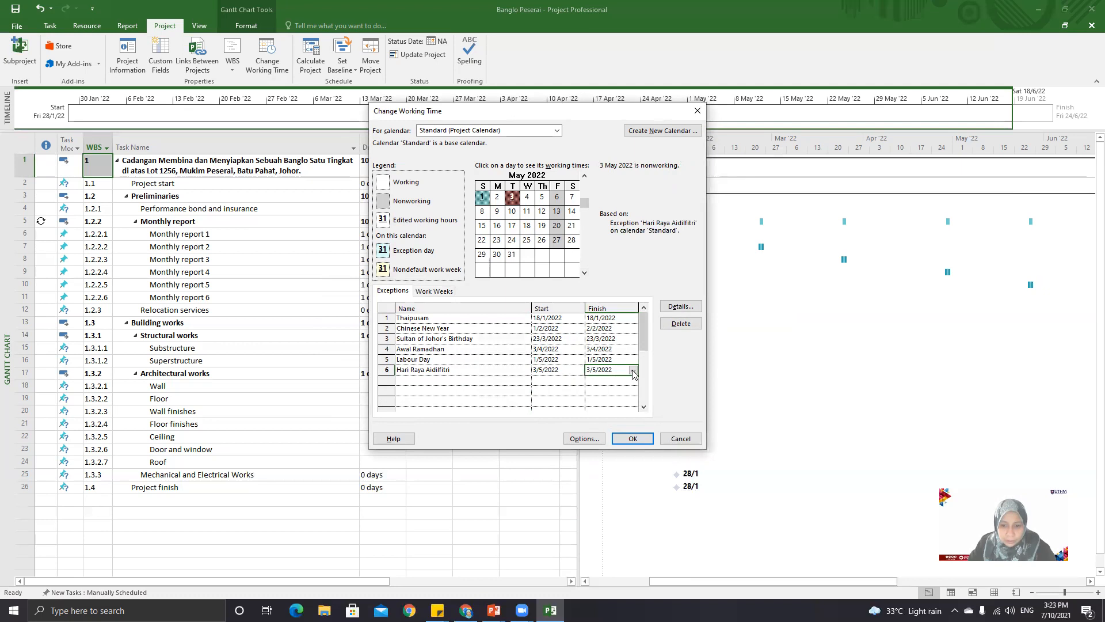
pyautogui.click(633, 372)
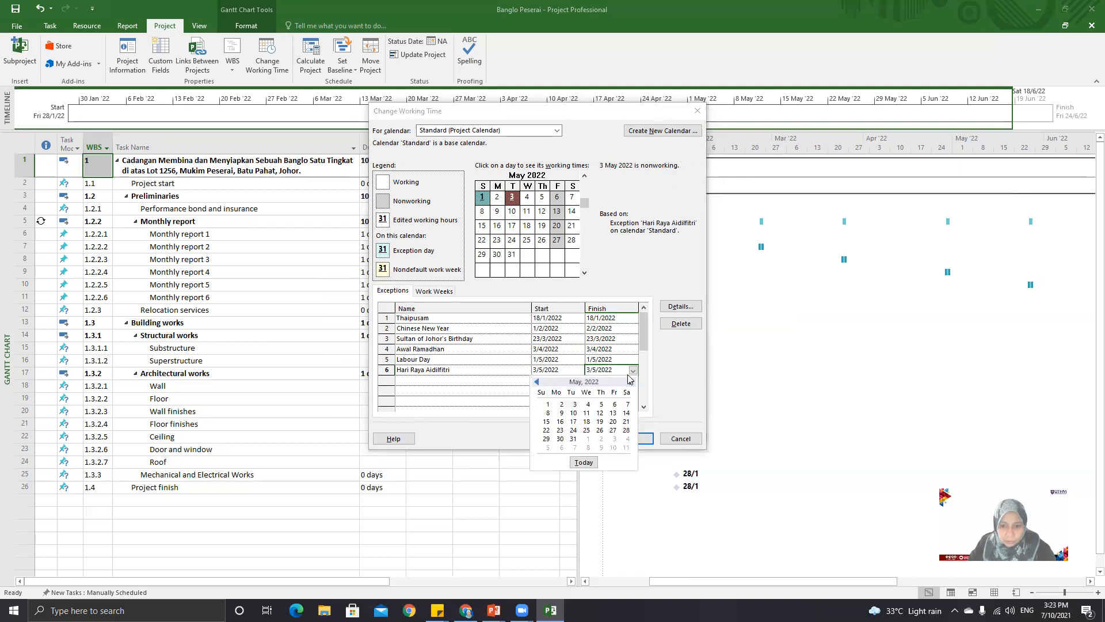
pyautogui.click(589, 403)
pyautogui.click(557, 392)
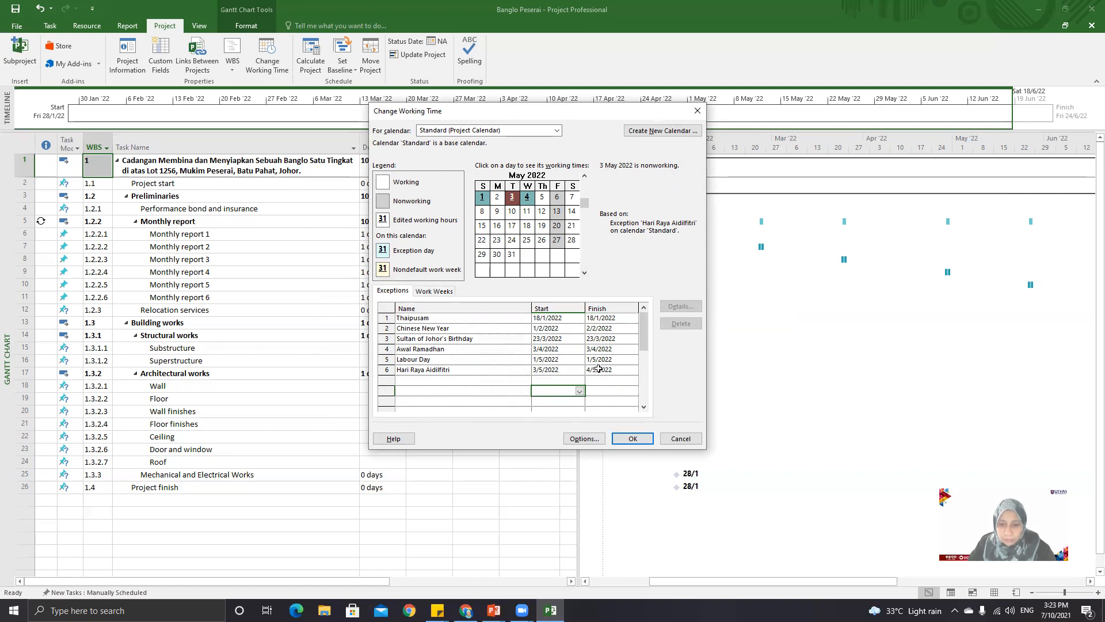
# Add a one-day exception named Wesak on 15 May 2022.
pyautogui.click(495, 378)
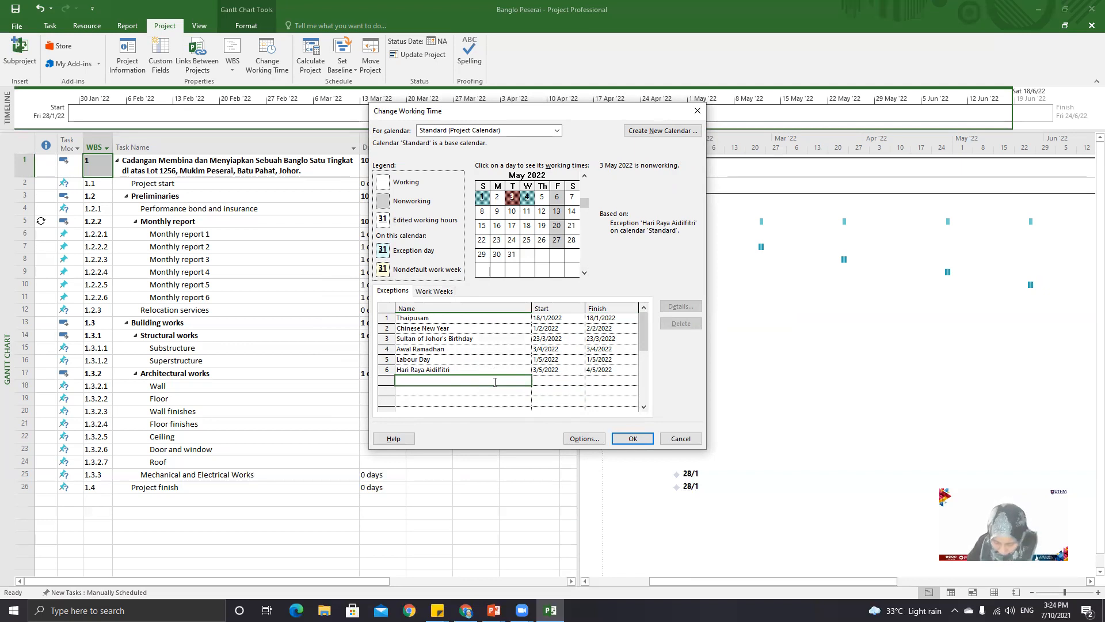
pyautogui.click(484, 228)
pyautogui.click(441, 380)
pyautogui.write('W')
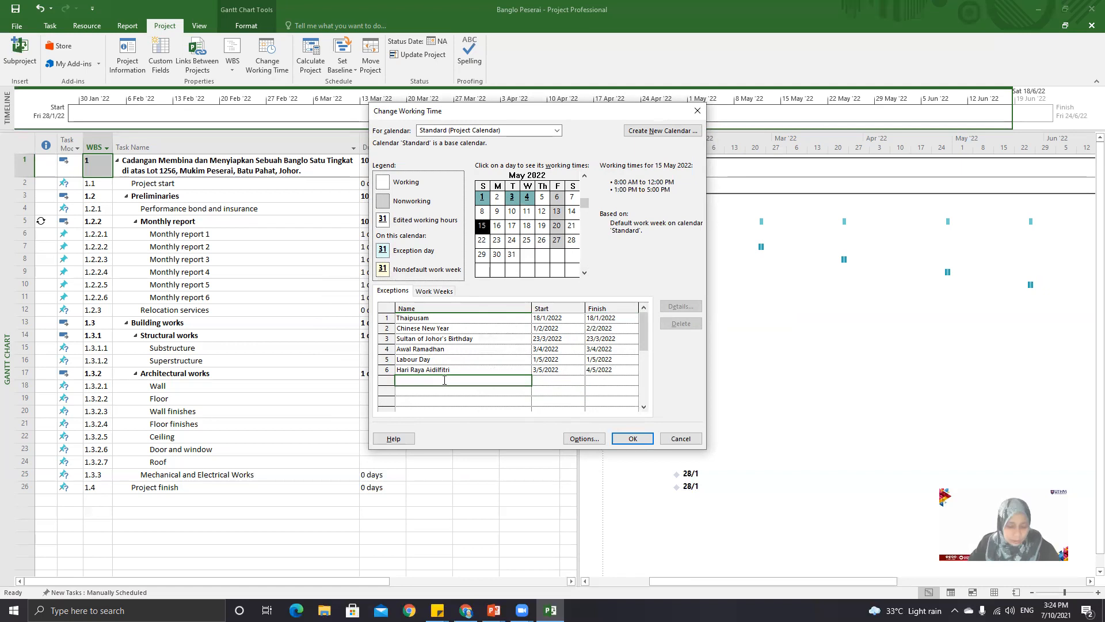
pyautogui.write('esak')
# Add a one-day exception named Agong's Birthday on 6 June 2022.
pyautogui.click(522, 390)
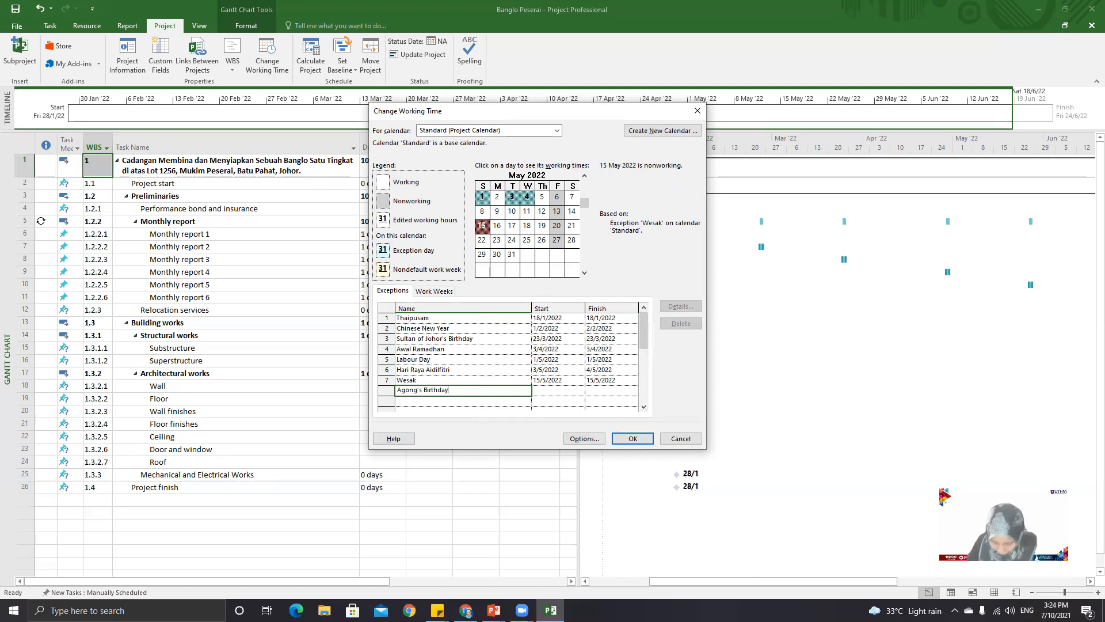
pyautogui.click(541, 390)
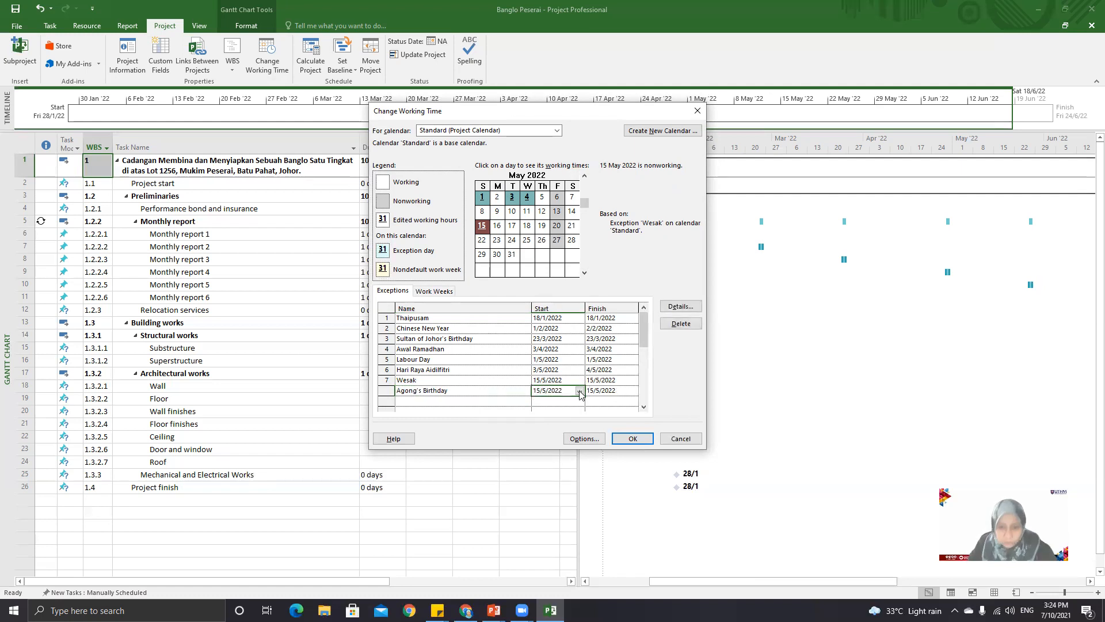
pyautogui.click(580, 391)
pyautogui.click(578, 402)
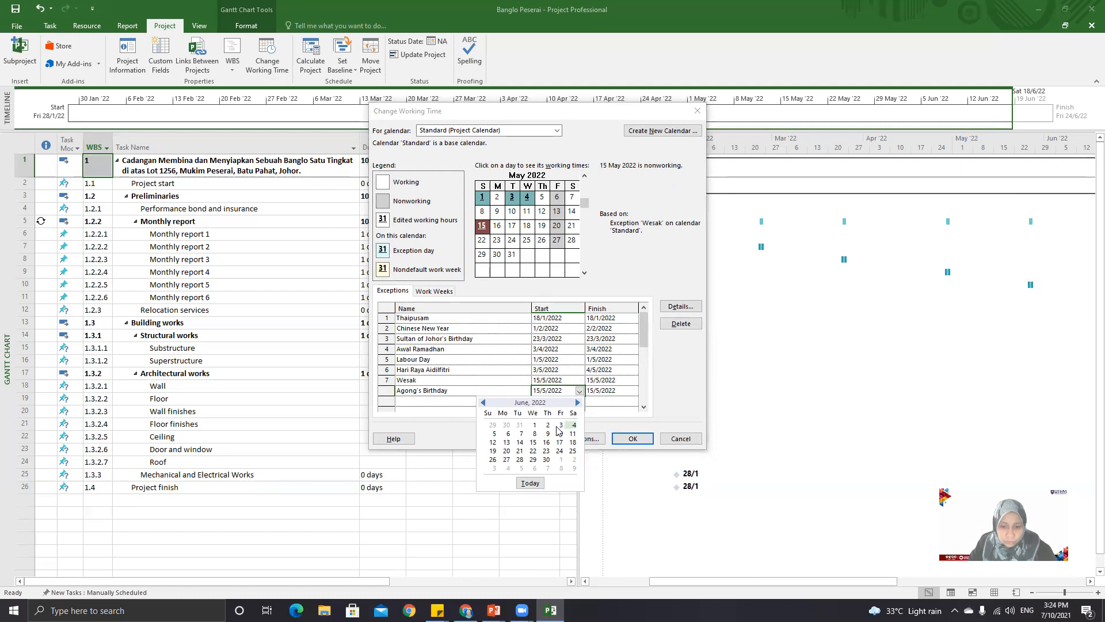
pyautogui.click(508, 434)
pyautogui.click(560, 402)
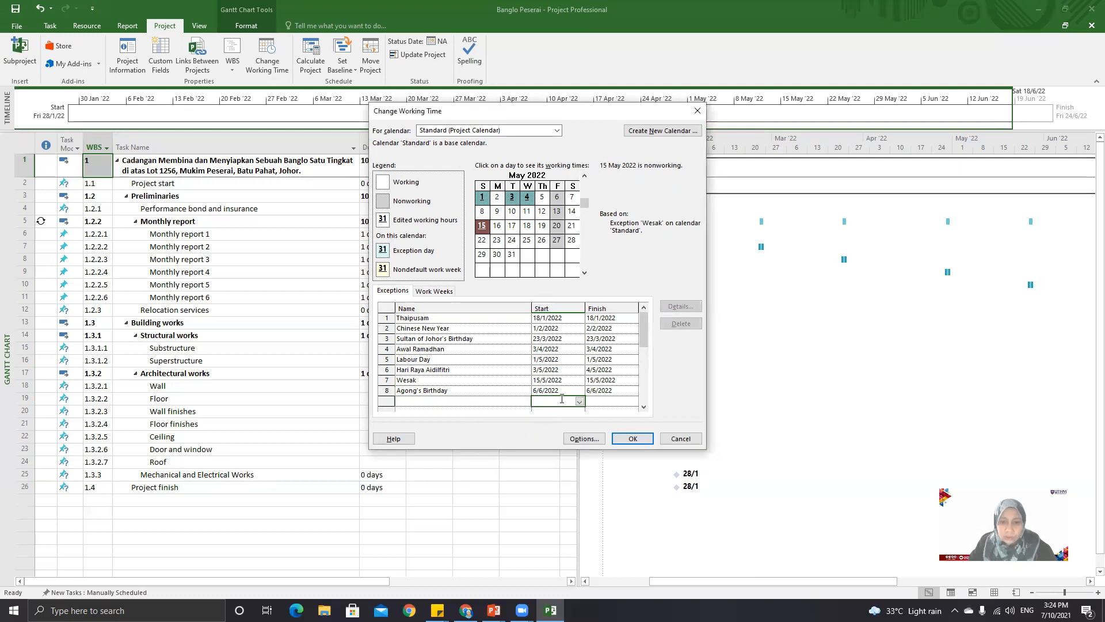
pyautogui.click(492, 349)
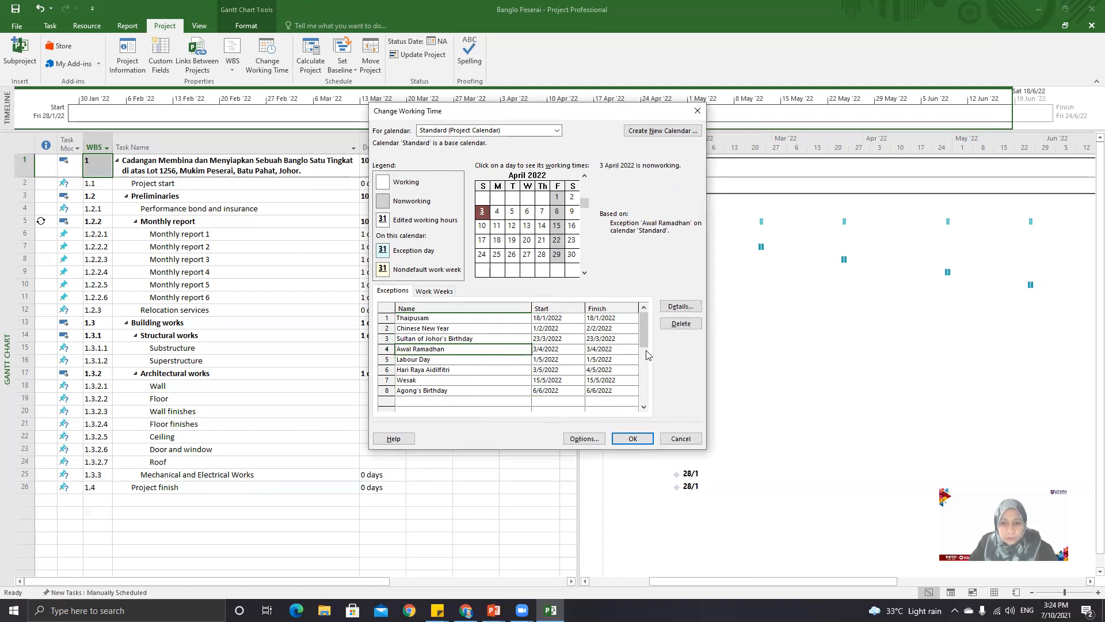
pyautogui.click(459, 380)
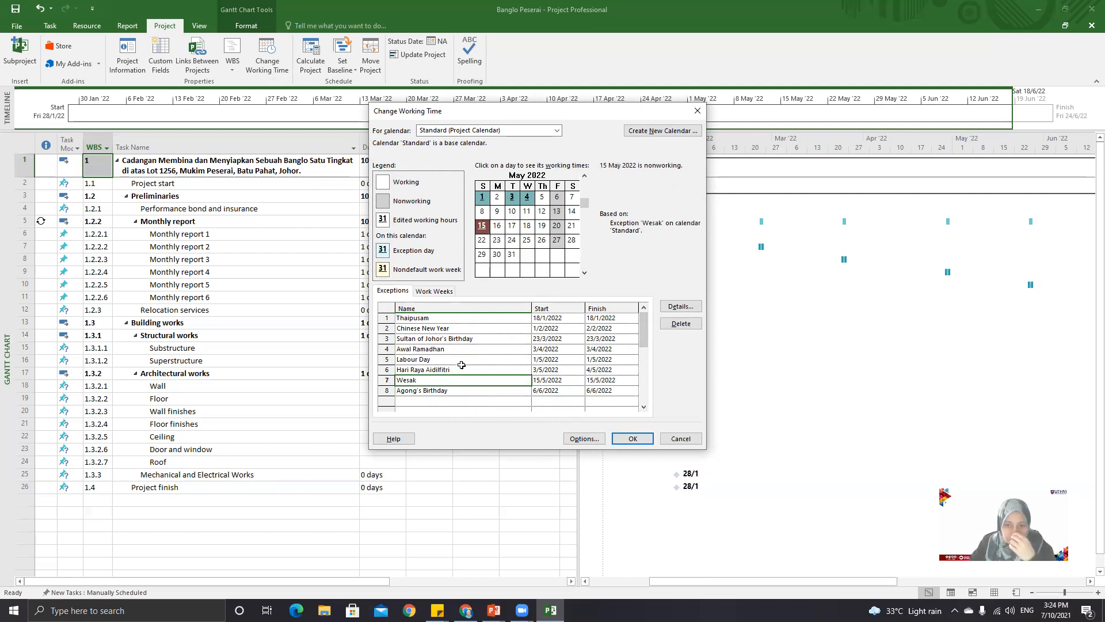
pyautogui.click(448, 401)
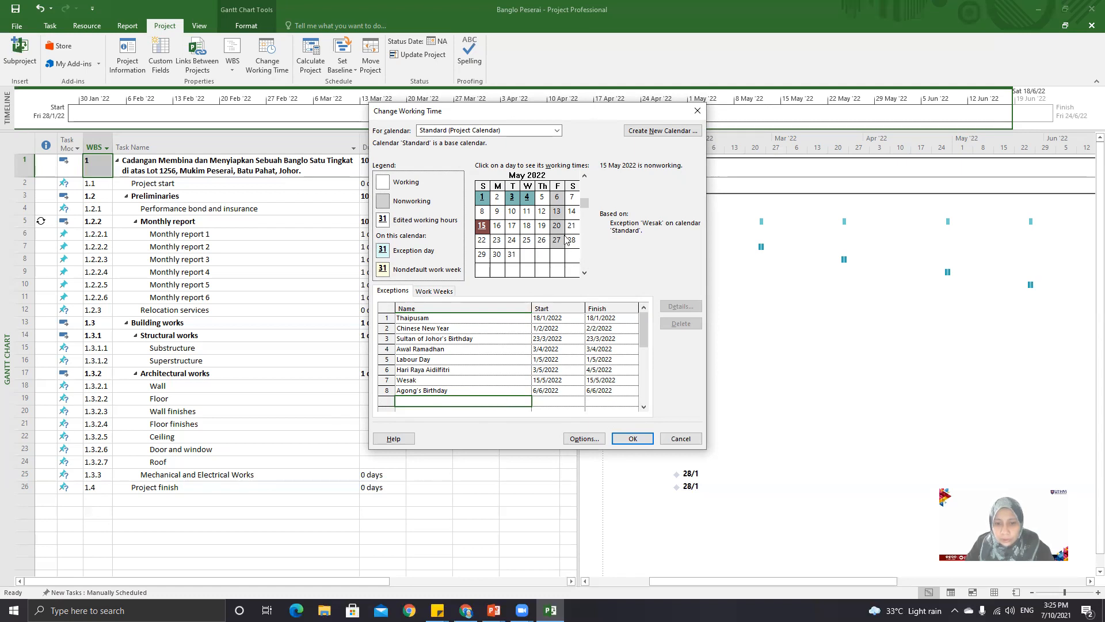
# Add a March 2022 exception named PH Friday below Agong's Birthday.
pyautogui.click(643, 407)
pyautogui.scroll(-4, 643, 407)
pyautogui.click(486, 370)
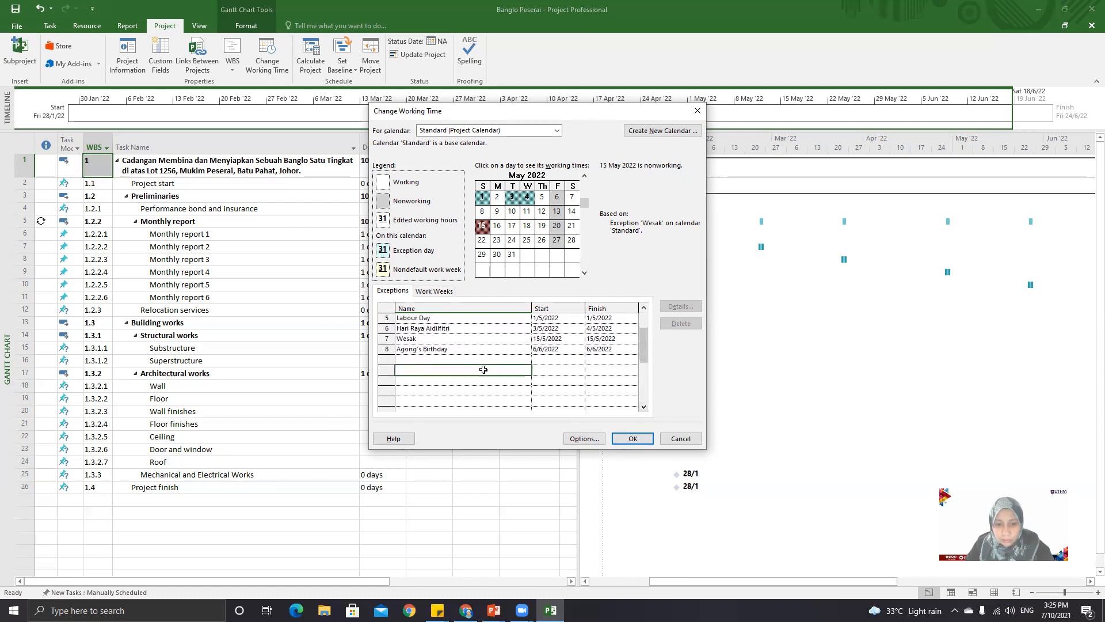
pyautogui.click(480, 358)
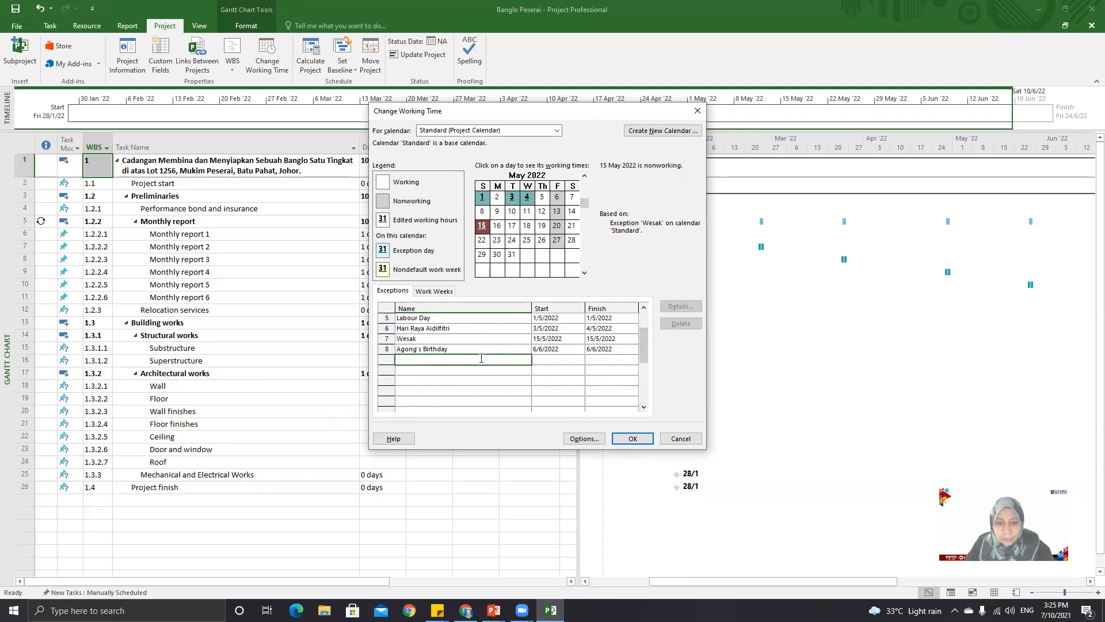
pyautogui.click(584, 174)
pyautogui.click(585, 176)
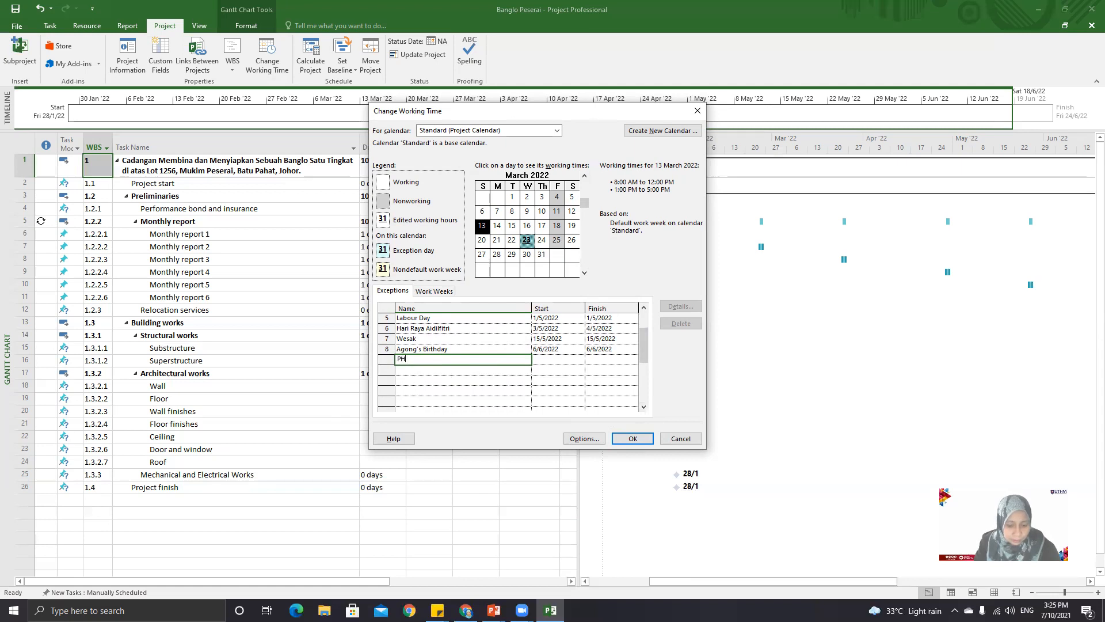
pyautogui.write('day')
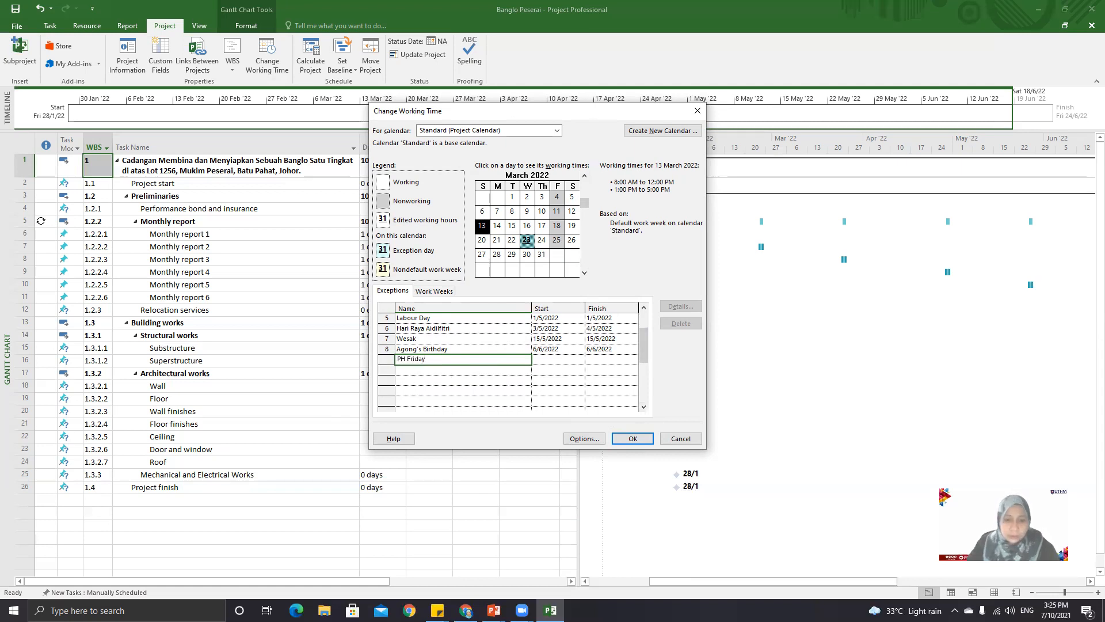
pyautogui.press('Return')
# Set both the start and finish dates of the PH Friday exception to 4/3/2022.
pyautogui.click(543, 360)
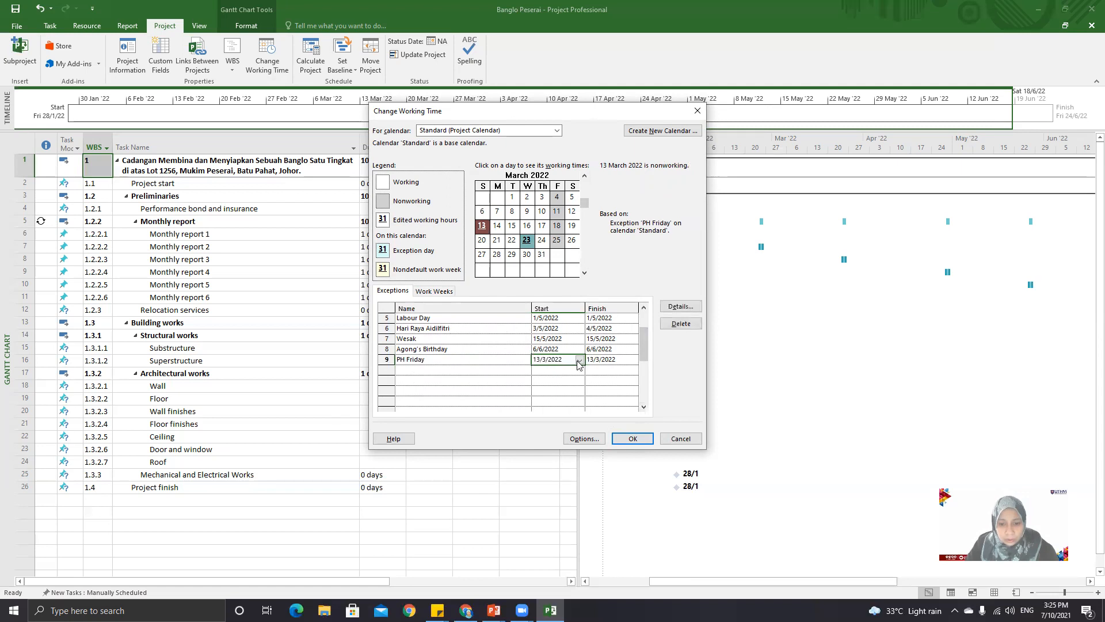
pyautogui.click(579, 360)
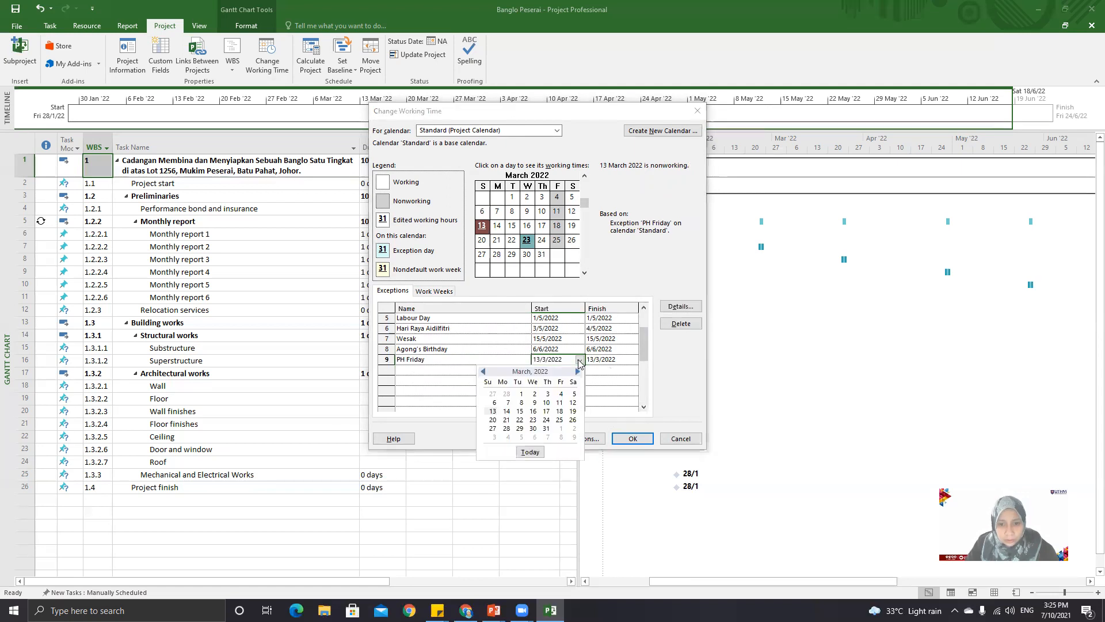
pyautogui.click(561, 393)
pyautogui.click(630, 359)
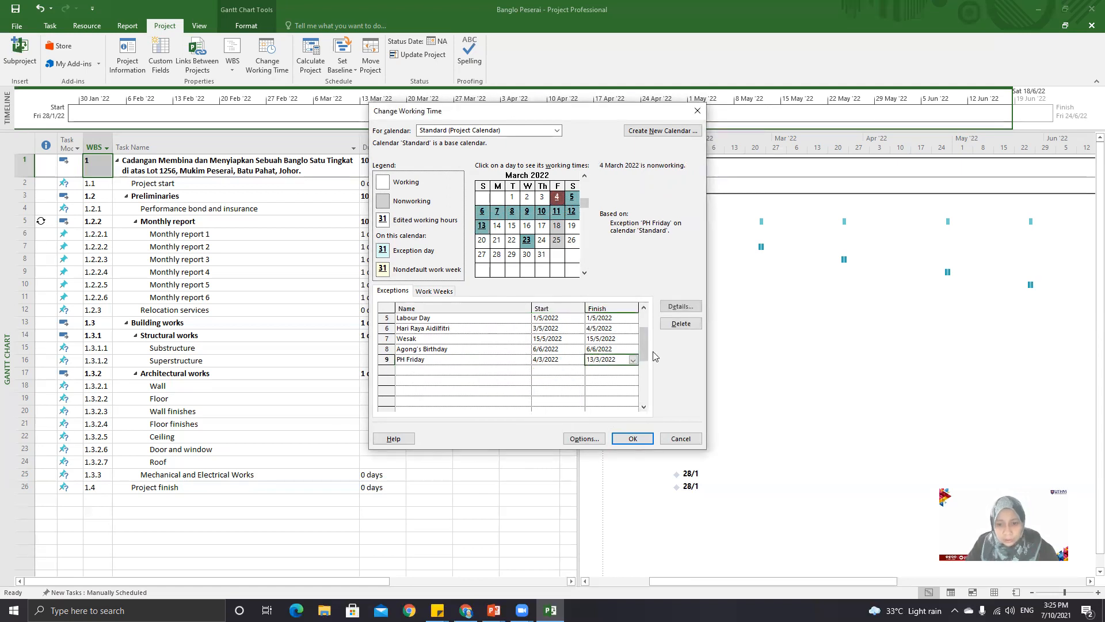
pyautogui.click(634, 359)
pyautogui.click(615, 394)
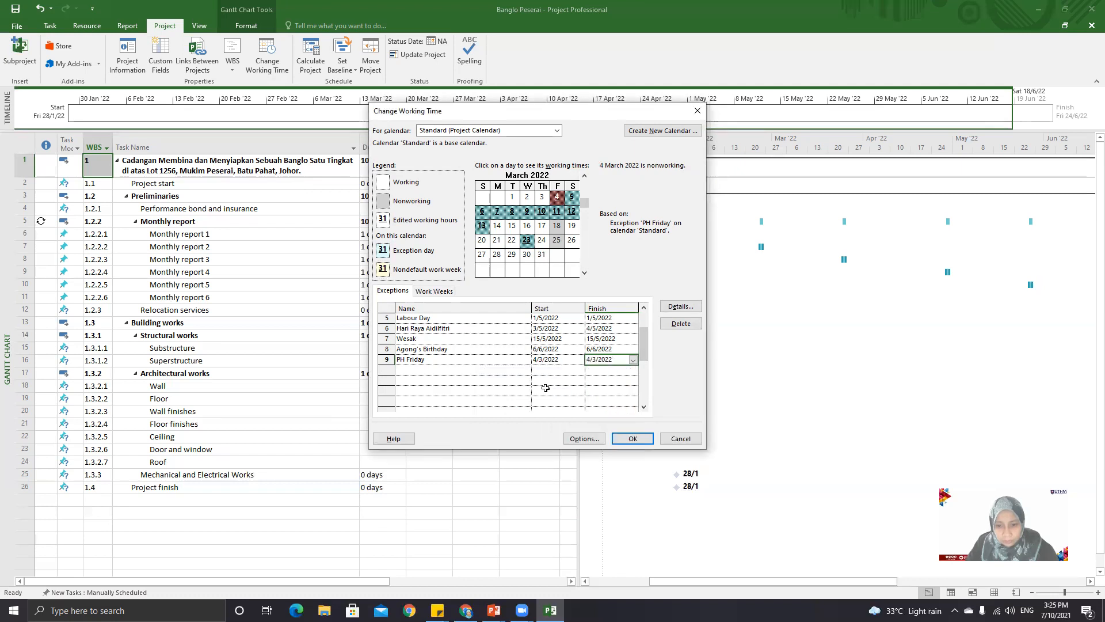
# Add an exception named PH Friday carry forward directly below PH Friday.
pyautogui.click(547, 391)
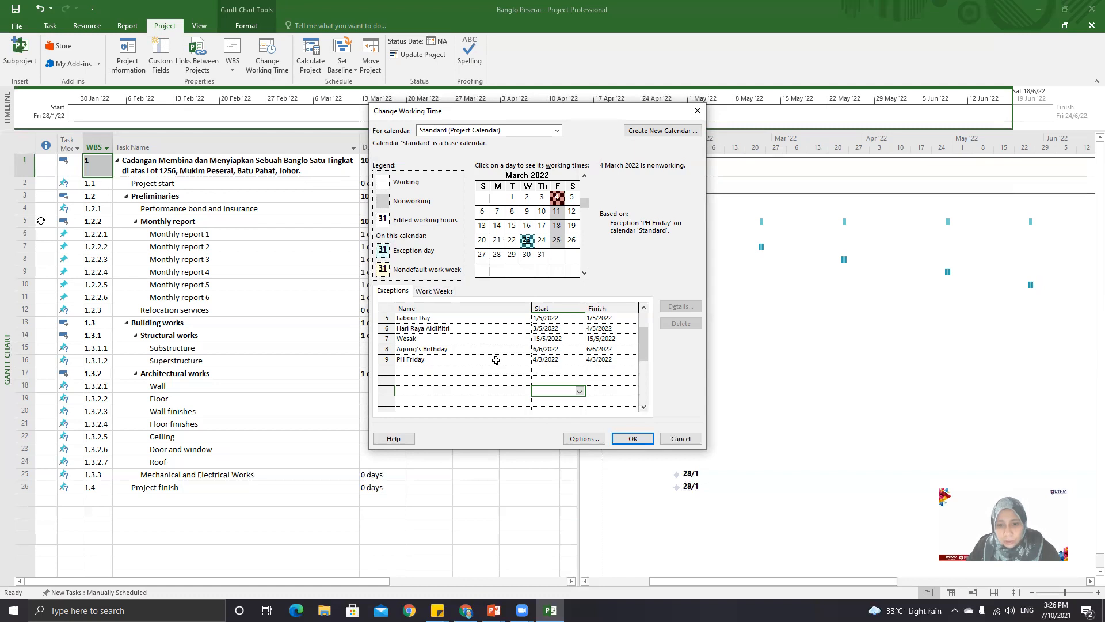
pyautogui.click(435, 370)
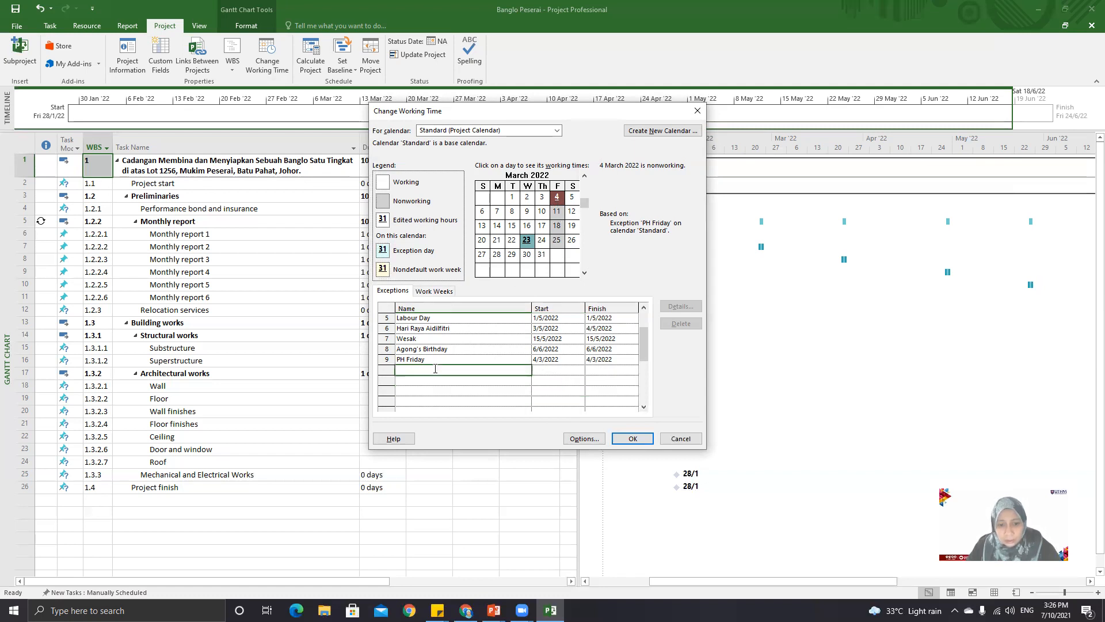
pyautogui.write('PH Friday ca')
pyautogui.write('rry forward')
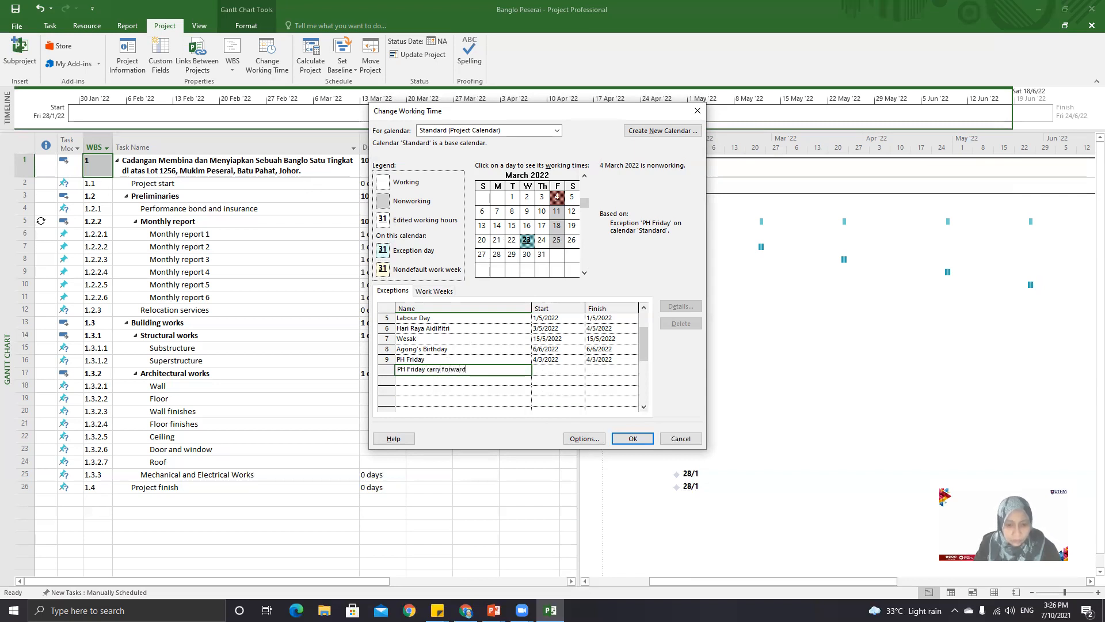
pyautogui.click(463, 390)
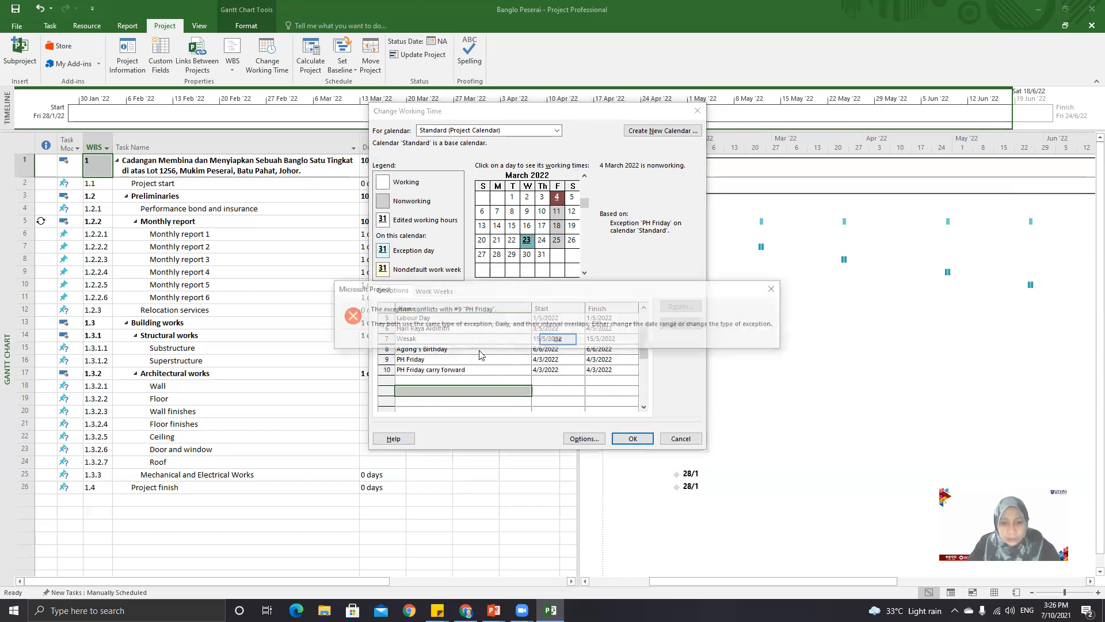
pyautogui.click(554, 341)
# Set the PH Friday carry forward exception's start and finish dates to 6/3/2022.
pyautogui.click(555, 369)
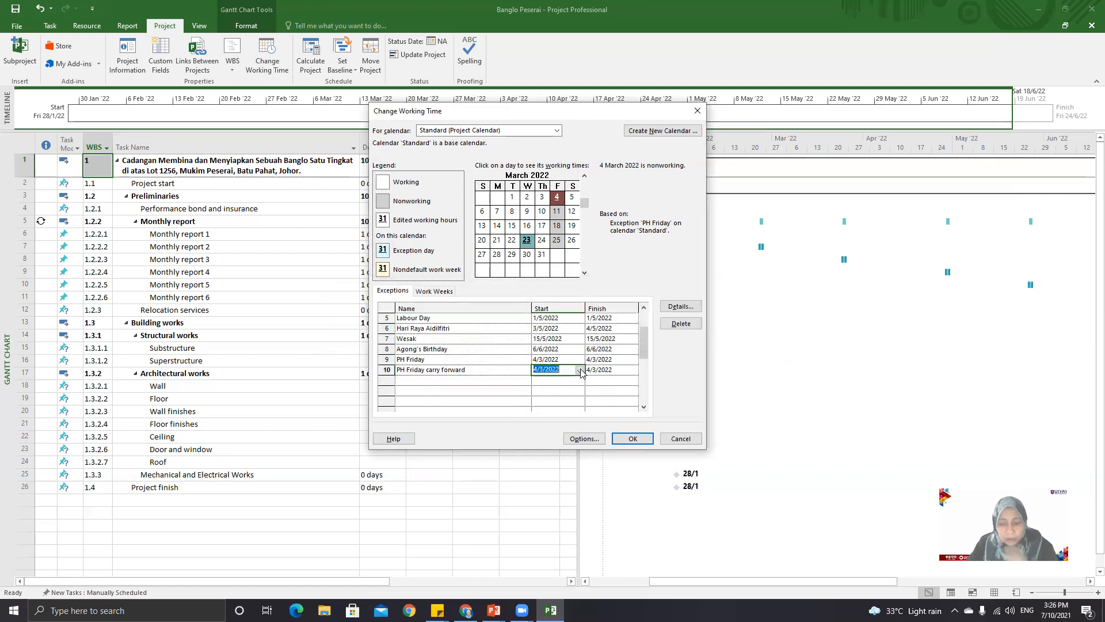
pyautogui.click(580, 370)
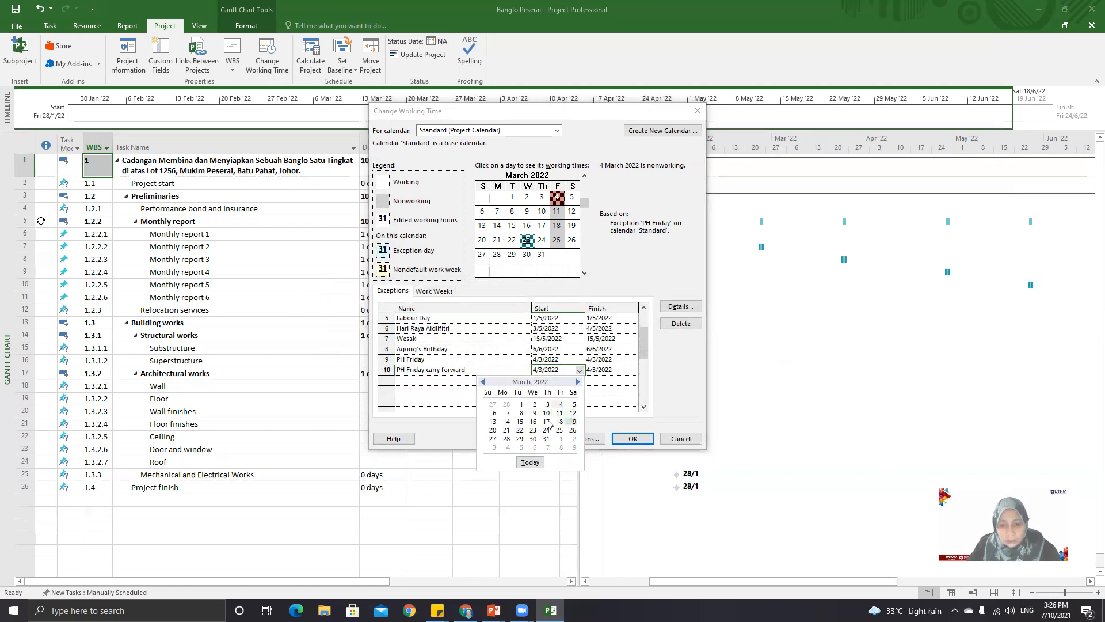
pyautogui.click(492, 413)
pyautogui.click(595, 382)
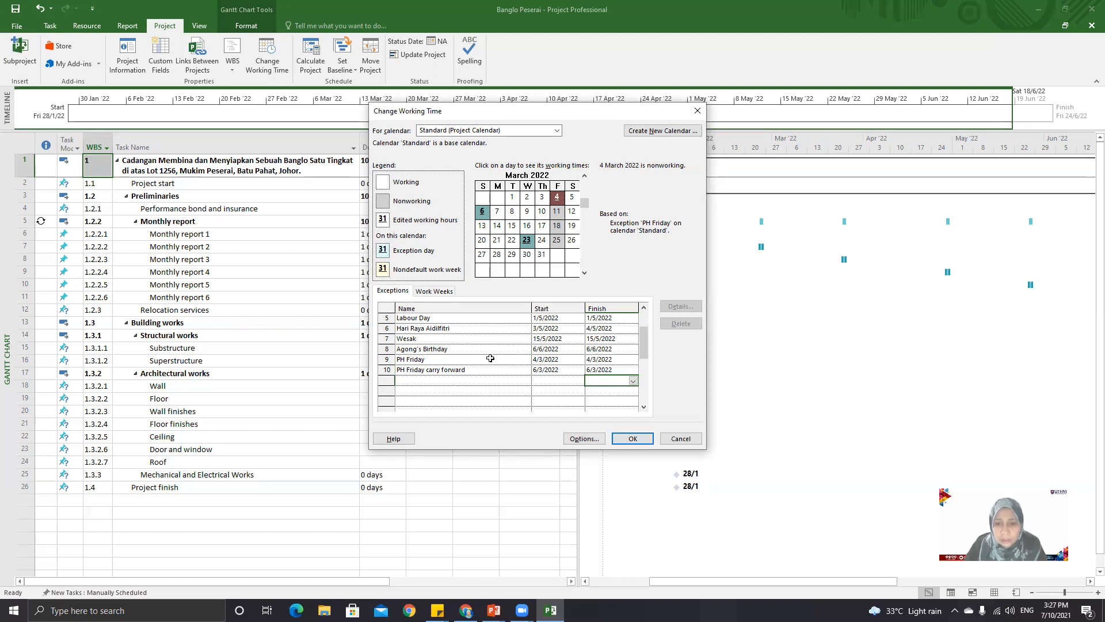
pyautogui.click(556, 381)
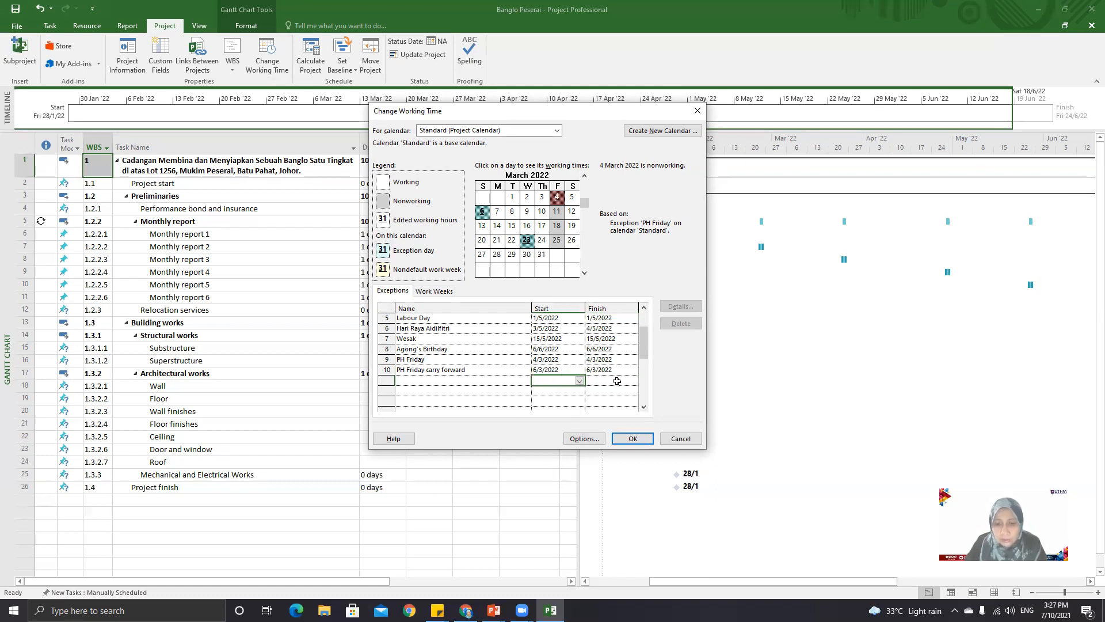
# Delete the PH Friday and PH Friday carry forward exceptions from the calendar.
pyautogui.click(454, 360)
pyautogui.moveTo(455, 364); pyautogui.dragTo(611, 370)
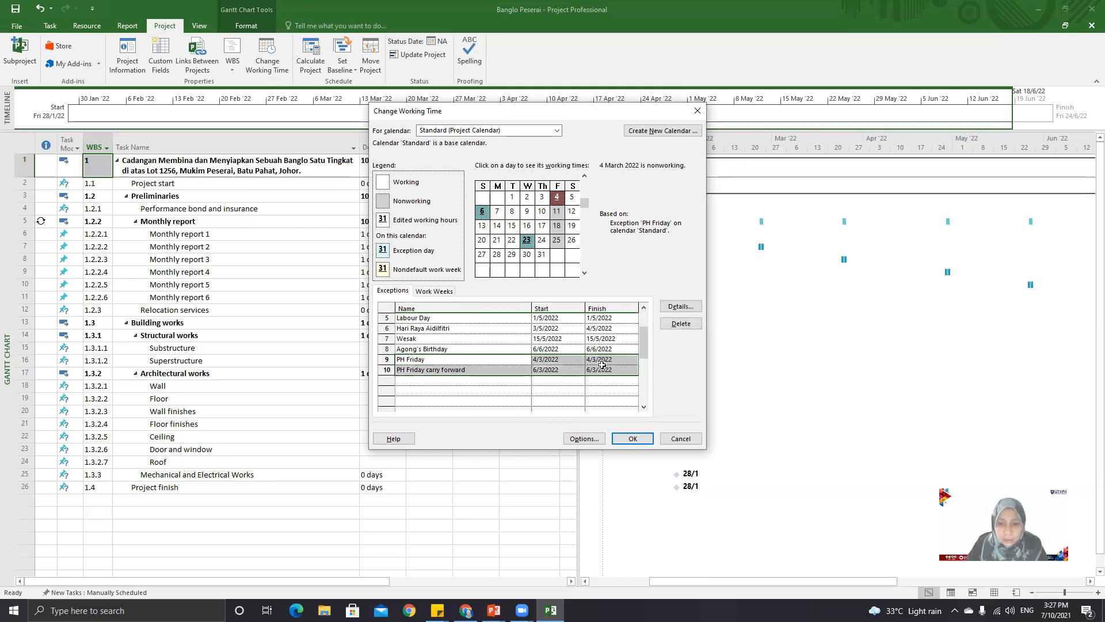
pyautogui.click(687, 324)
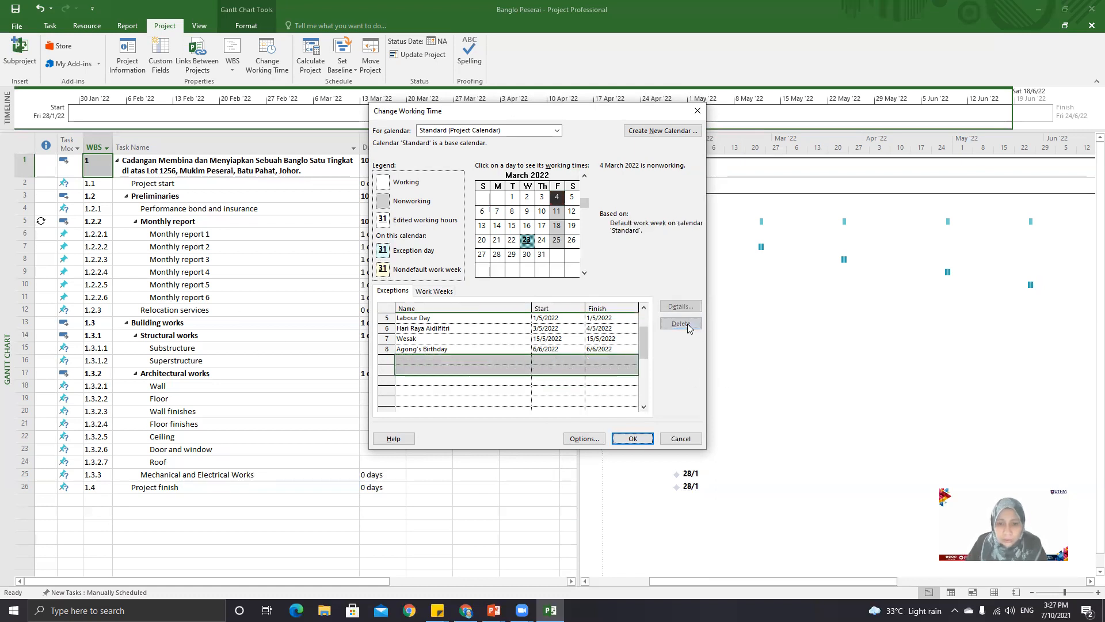
pyautogui.click(473, 372)
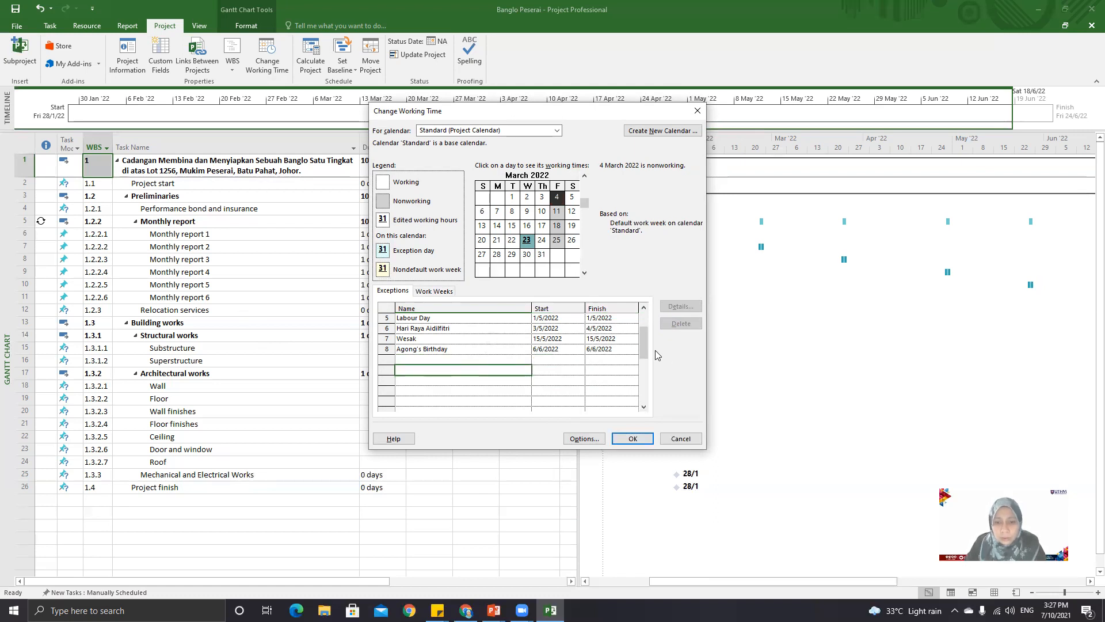
# Review the remaining holiday exceptions and the default work week, and apply the Standard calendar changes.
pyautogui.moveTo(644, 336); pyautogui.dragTo(644, 323)
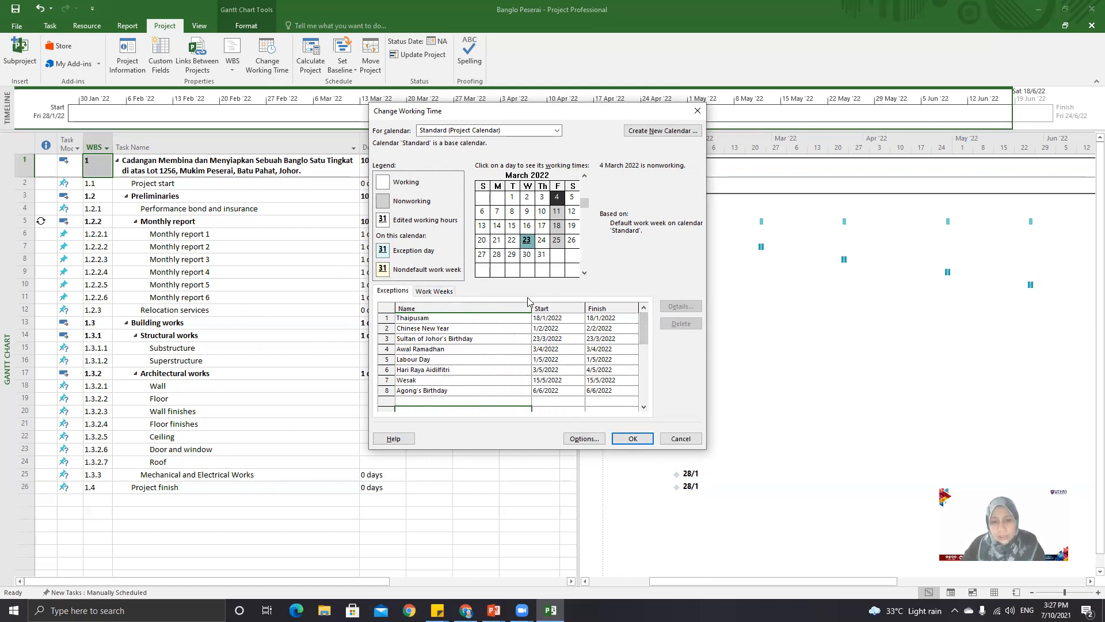
pyautogui.click(527, 211)
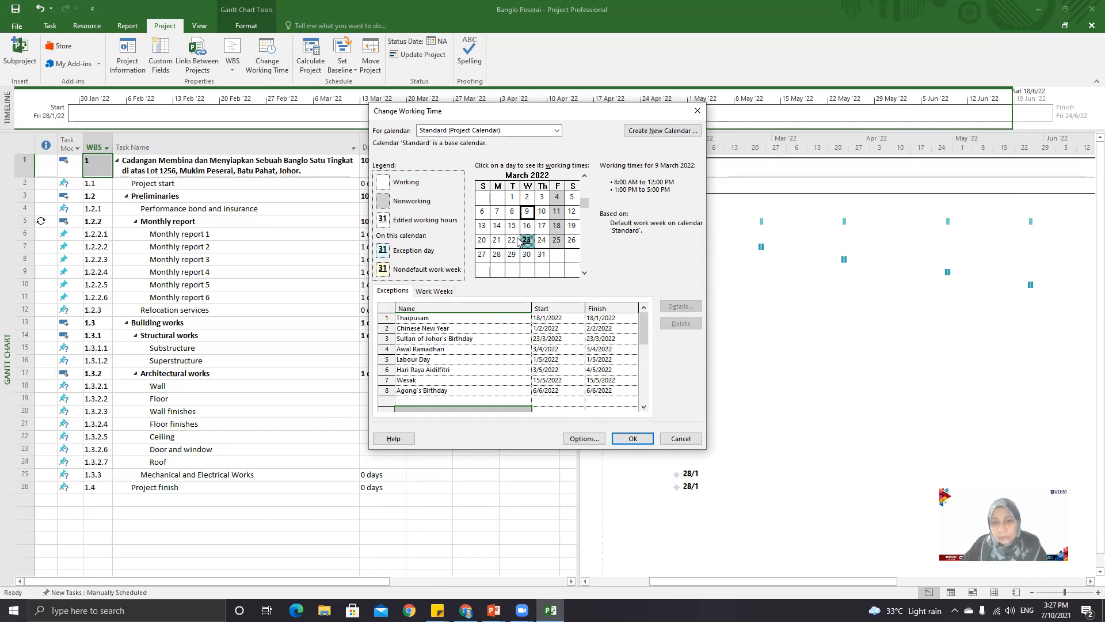
pyautogui.click(424, 402)
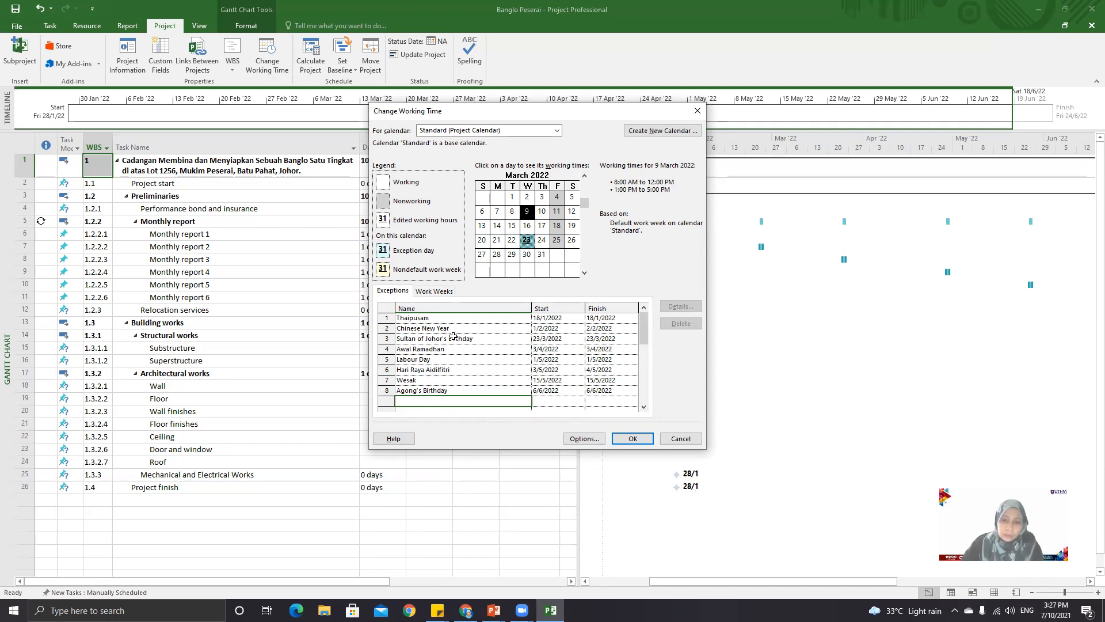
pyautogui.click(449, 293)
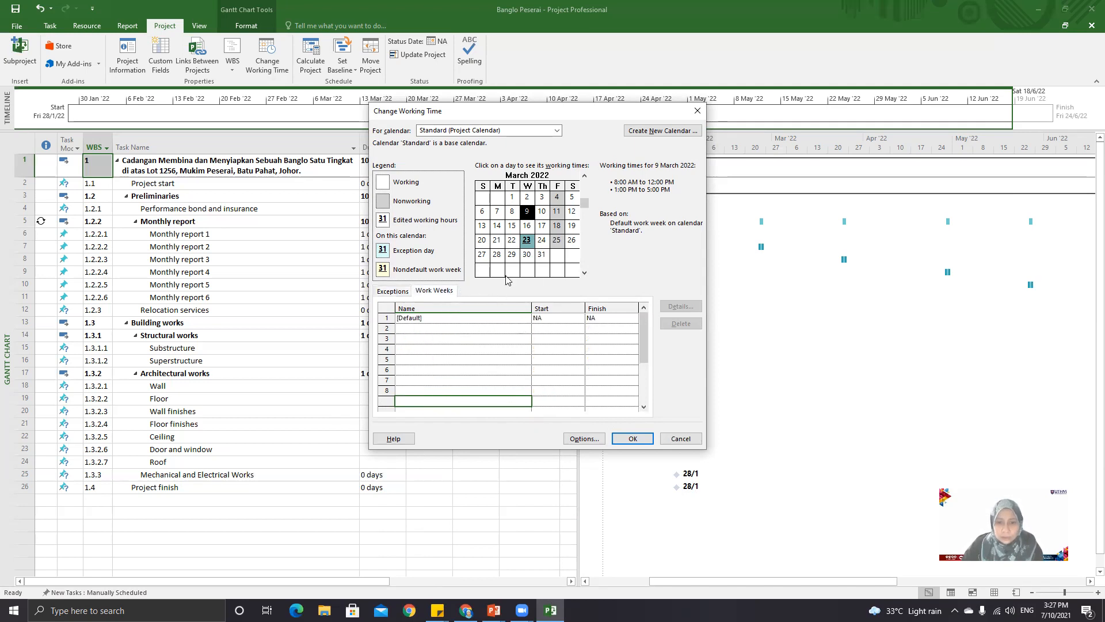
pyautogui.click(466, 318)
pyautogui.click(403, 292)
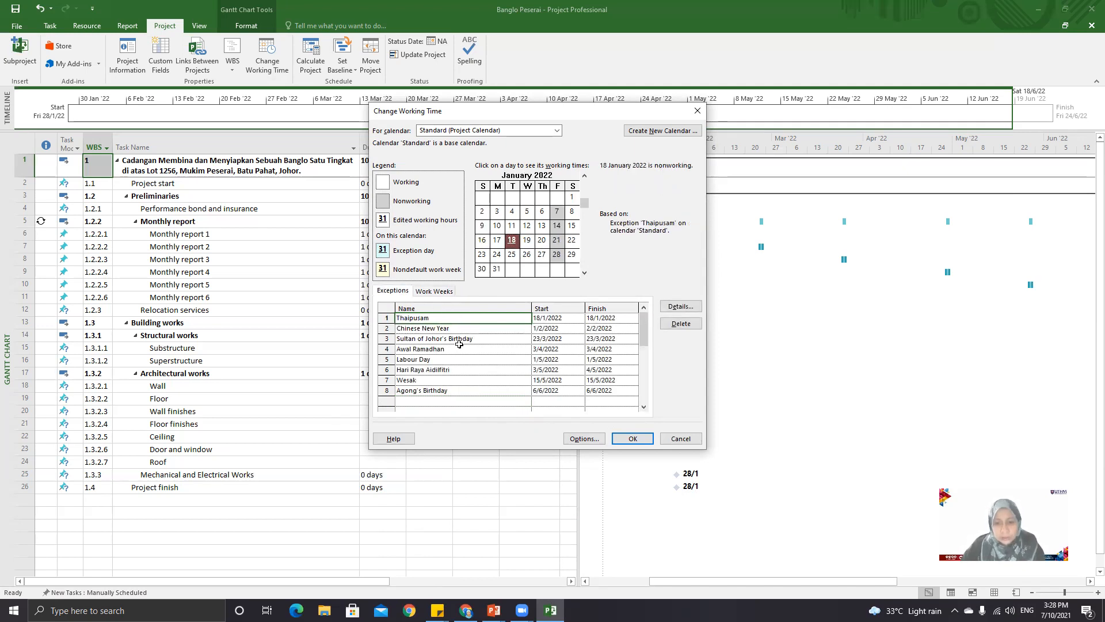
pyautogui.click(633, 440)
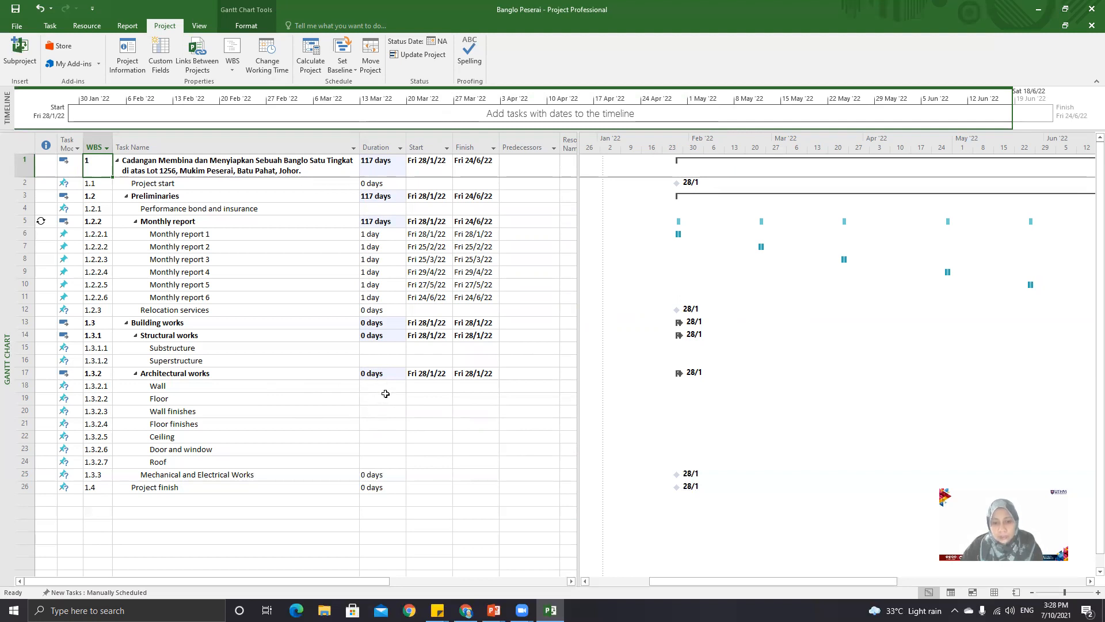
# Check the Standard calendar's working times for 20 January 2022 in the working time settings.
pyautogui.click(382, 140)
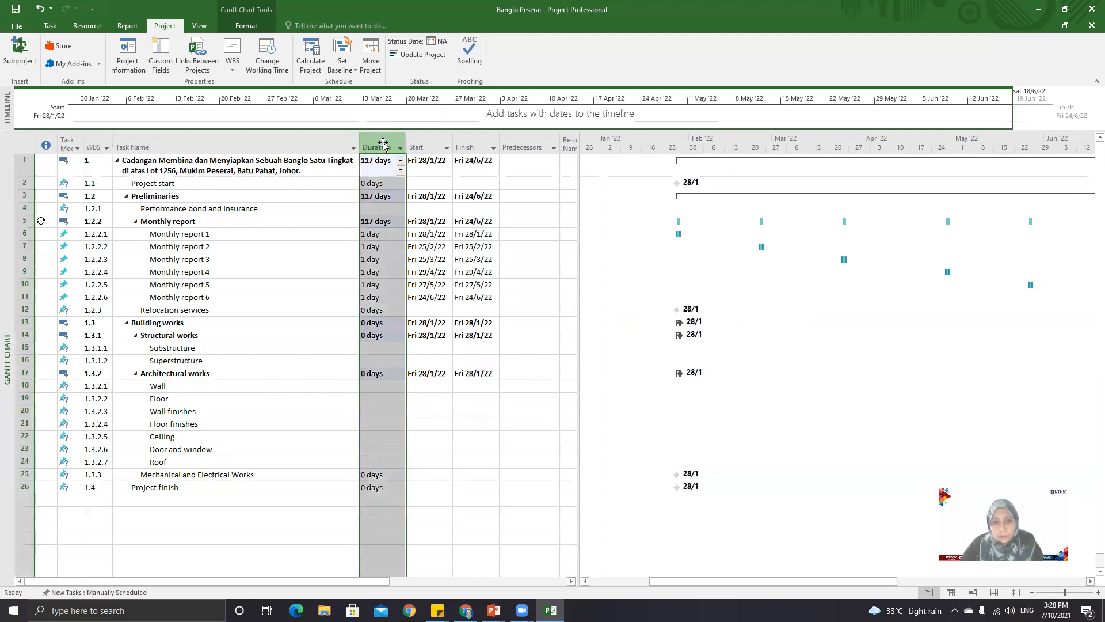
pyautogui.click(381, 385)
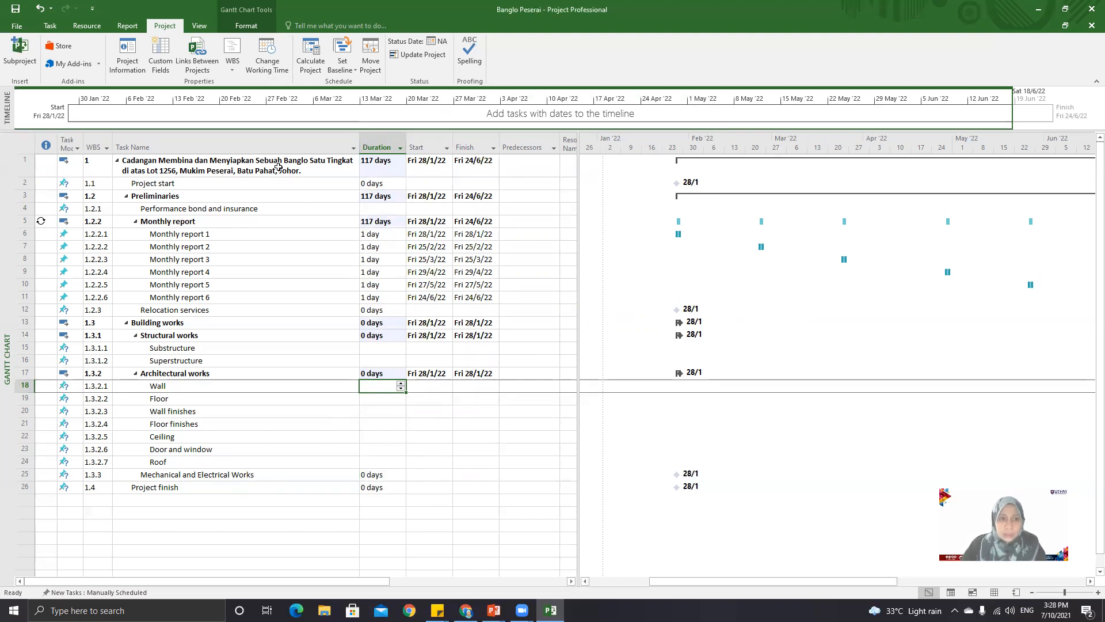
pyautogui.click(267, 58)
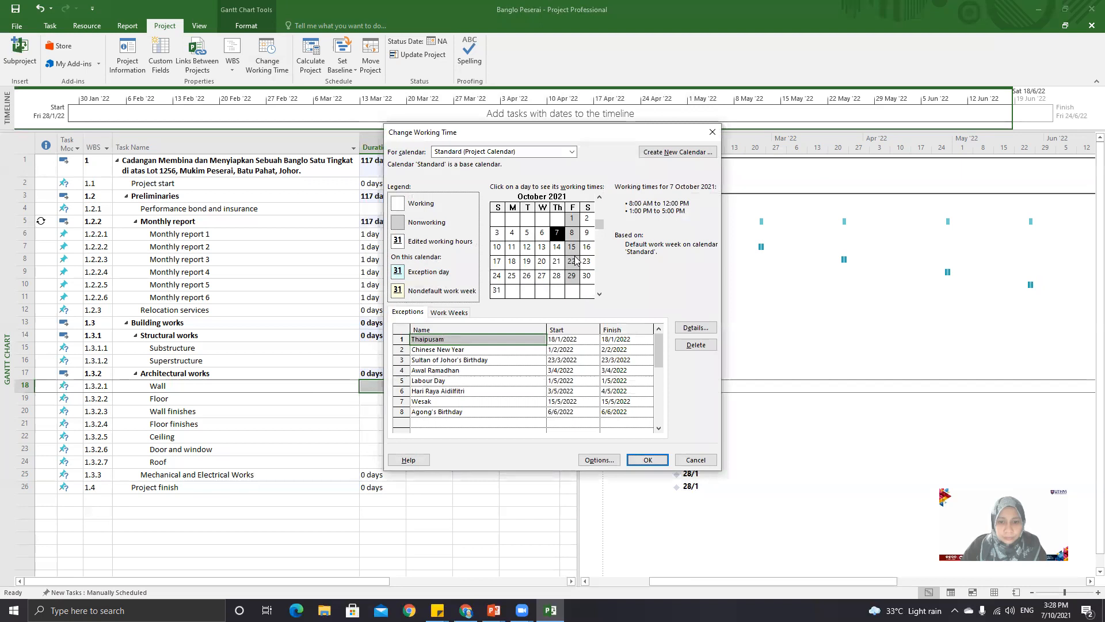
pyautogui.click(557, 262)
pyautogui.click(599, 294)
pyautogui.click(599, 294)
pyautogui.click(599, 294)
pyautogui.click(557, 262)
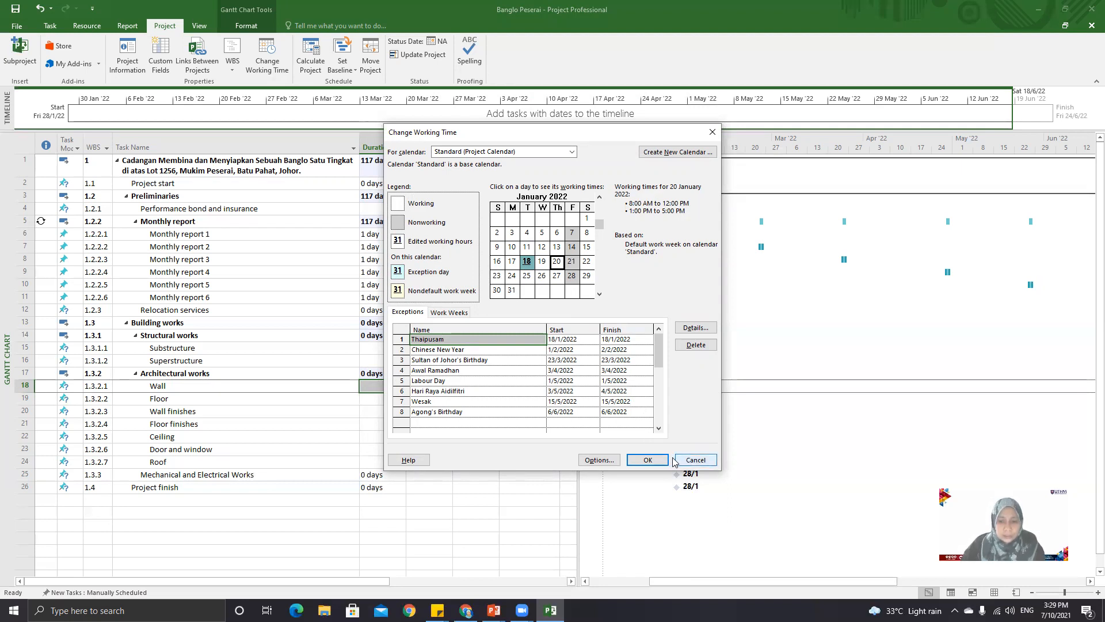
pyautogui.click(647, 459)
pyautogui.click(477, 448)
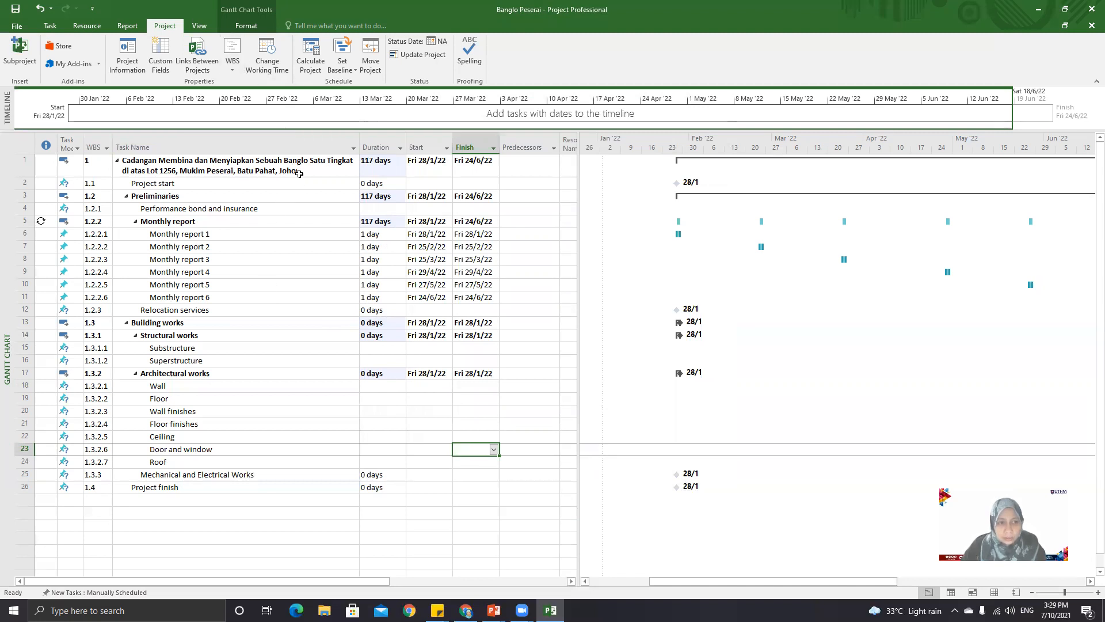
pyautogui.click(344, 170)
pyautogui.moveTo(333, 185); pyautogui.dragTo(328, 496)
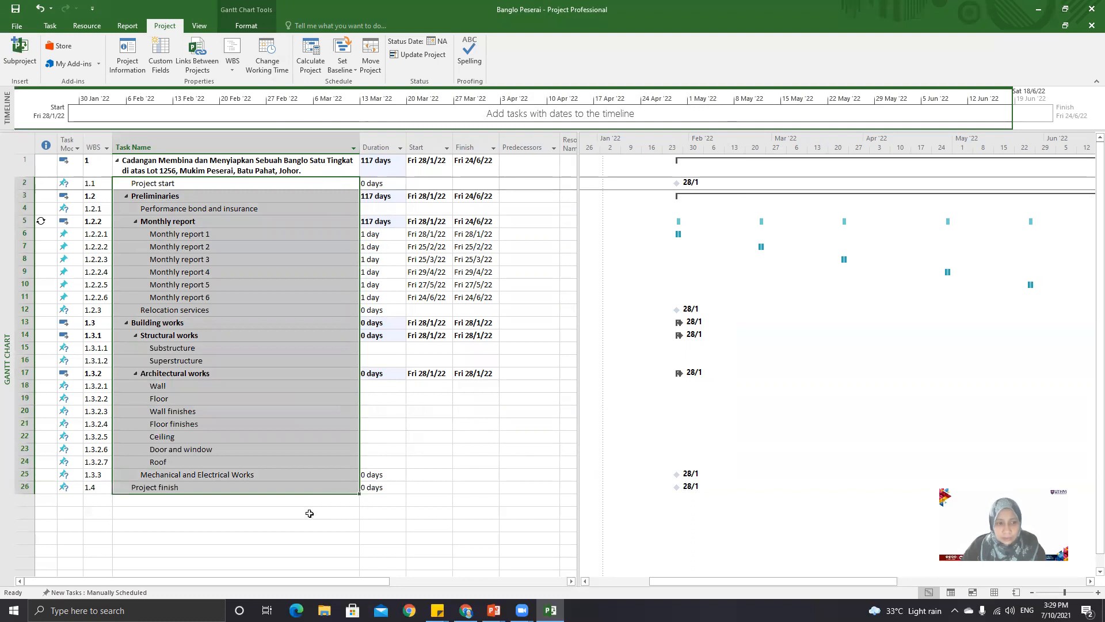
pyautogui.click(309, 513)
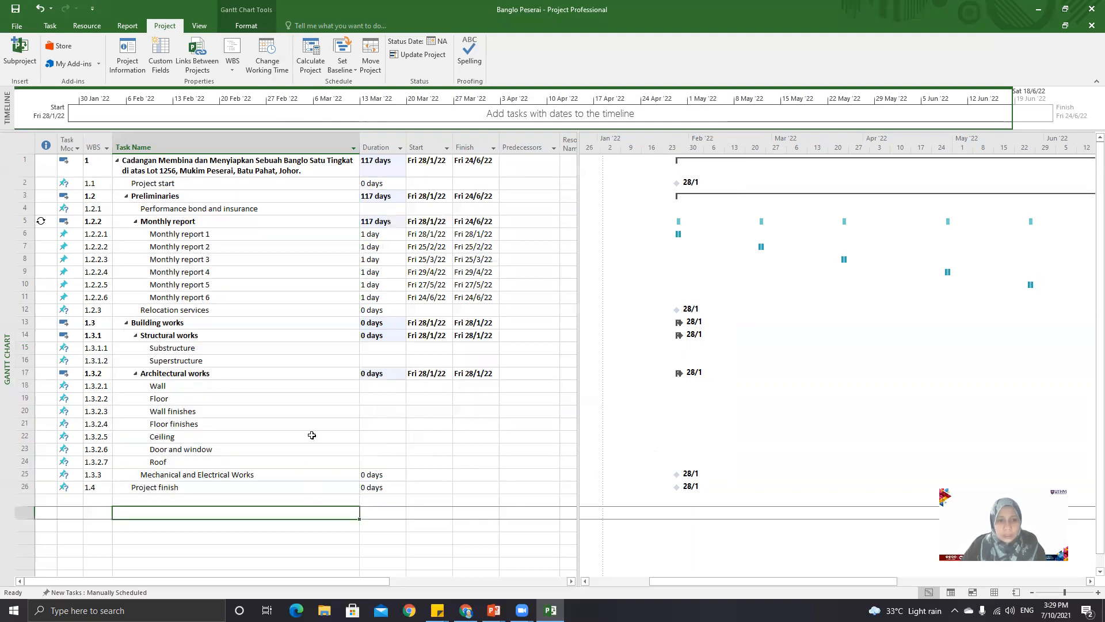
pyautogui.click(388, 183)
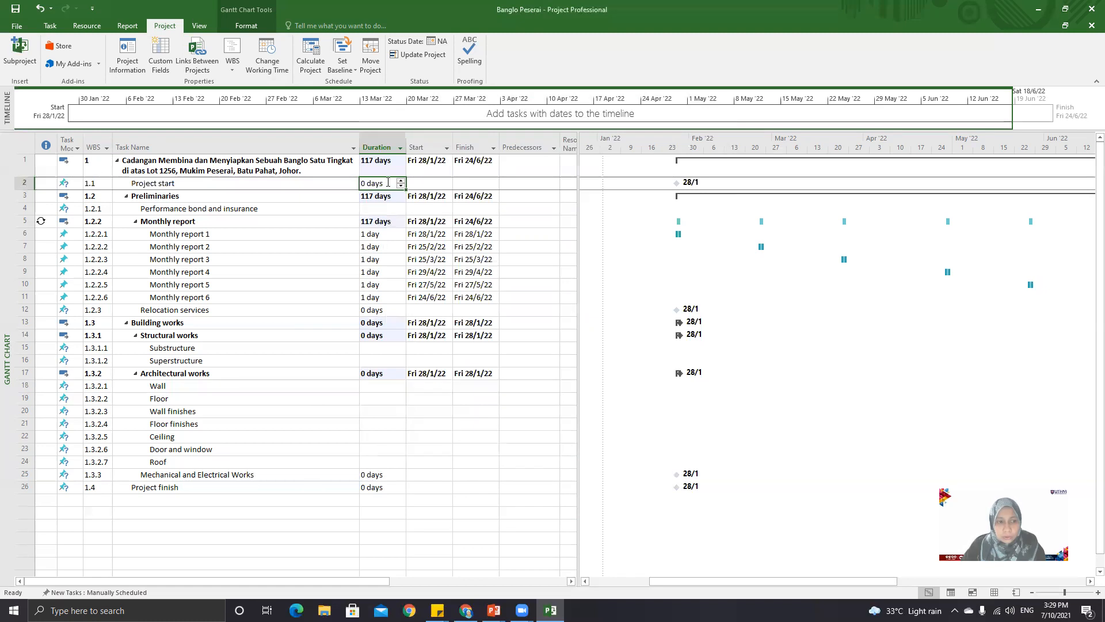
pyautogui.click(297, 211)
pyautogui.moveTo(297, 198); pyautogui.dragTo(265, 463)
pyautogui.click(262, 499)
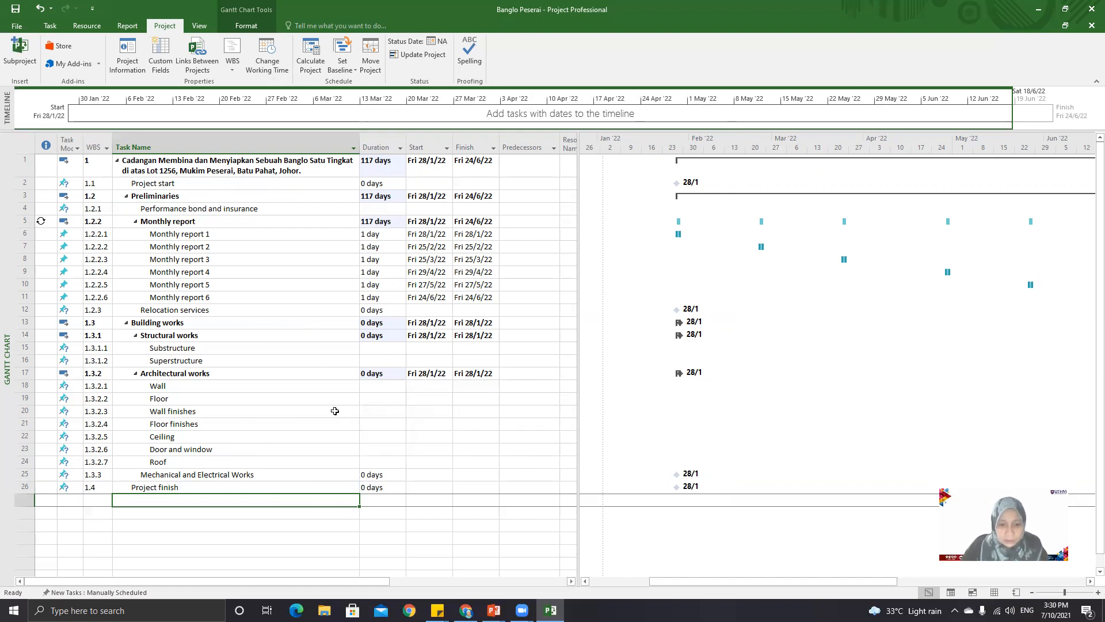
# Switch to the PowerPoint presentation and view slide 11 on dependencies in project planning.
pyautogui.click(472, 579)
pyautogui.click(54, 525)
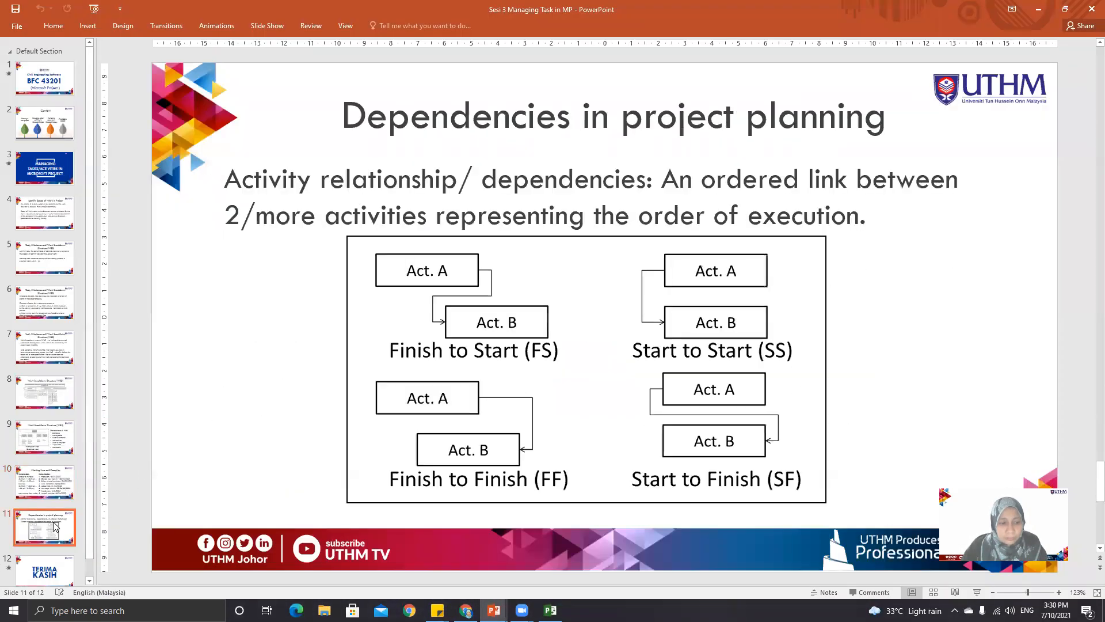
pyautogui.press('Up')
pyautogui.press('Down')
pyautogui.click(58, 563)
pyautogui.press('Up')
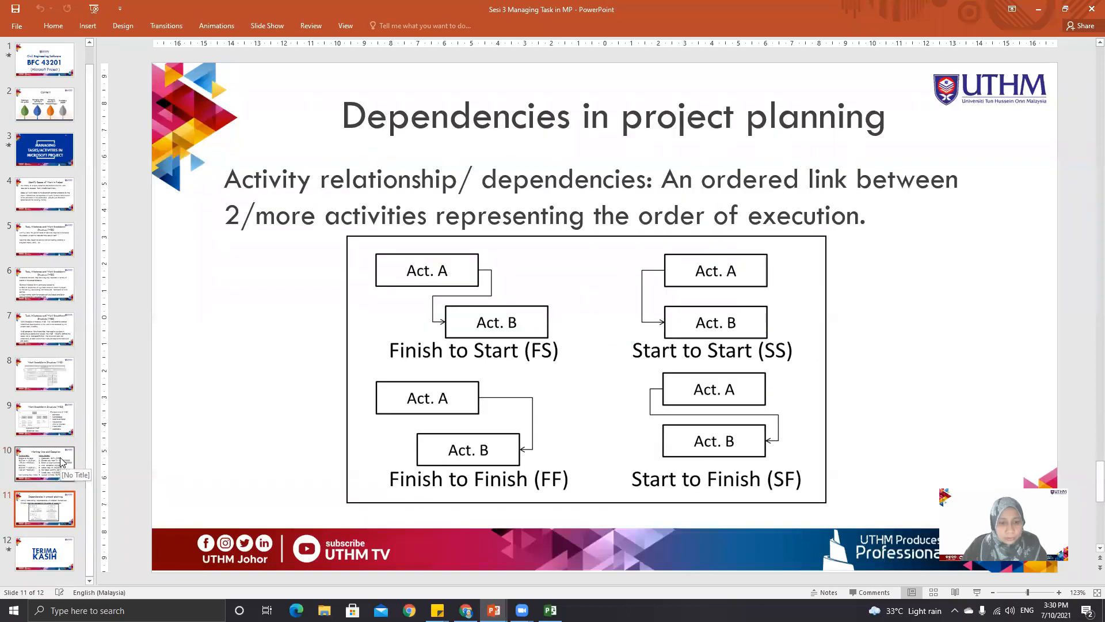
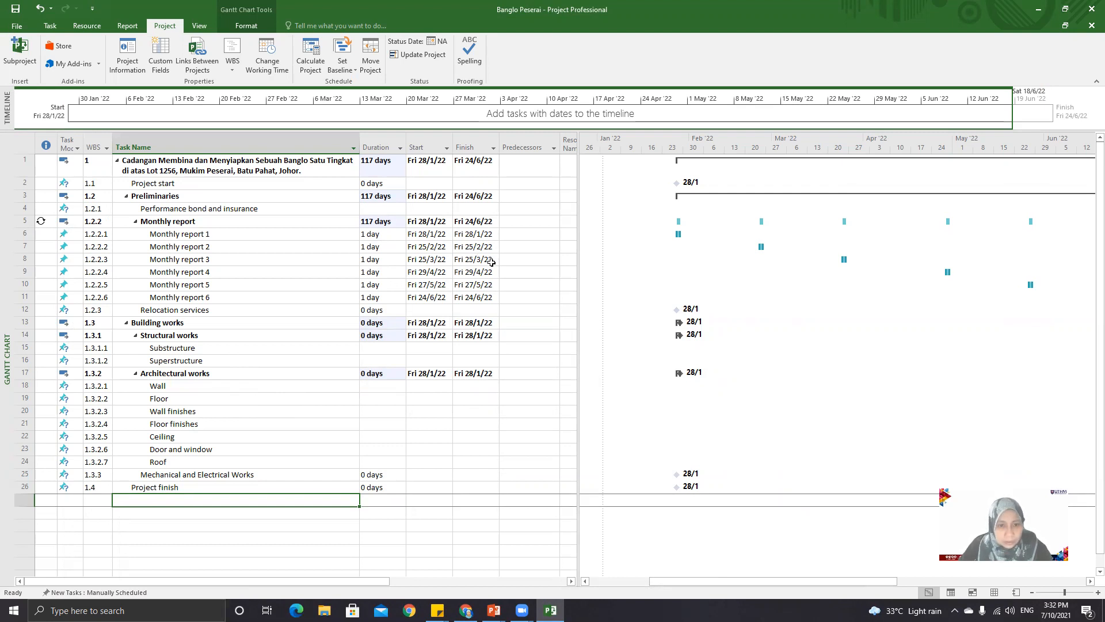
# Widen the task table beside the Gantt chart to show the full Predecessors and Resource Names columns.
pyautogui.doubleClick(558, 146)
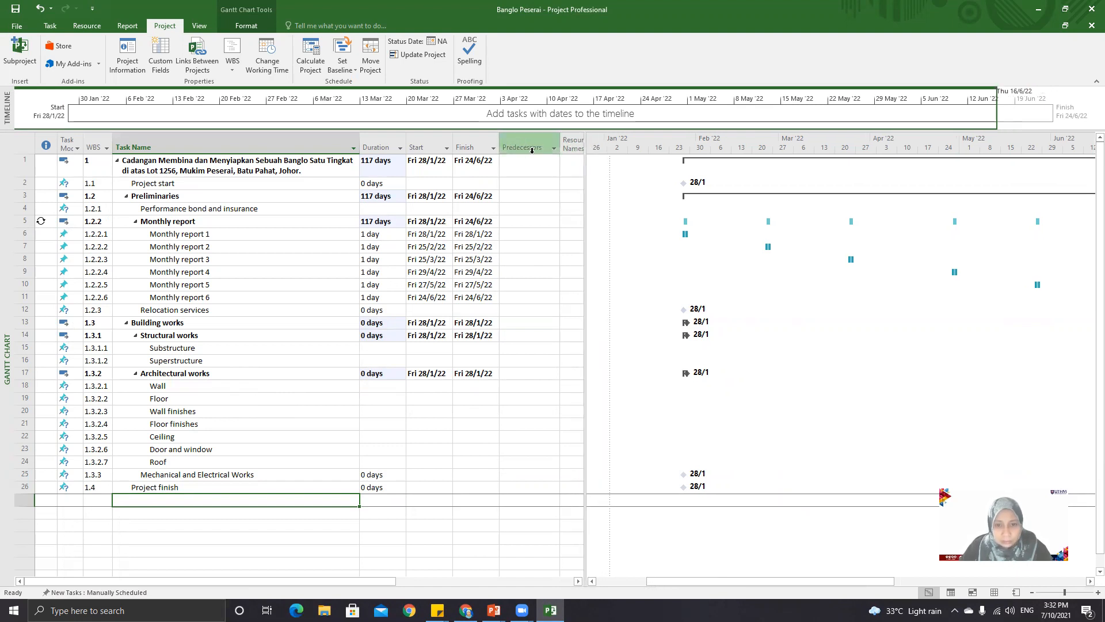
pyautogui.moveTo(586, 217); pyautogui.dragTo(656, 223)
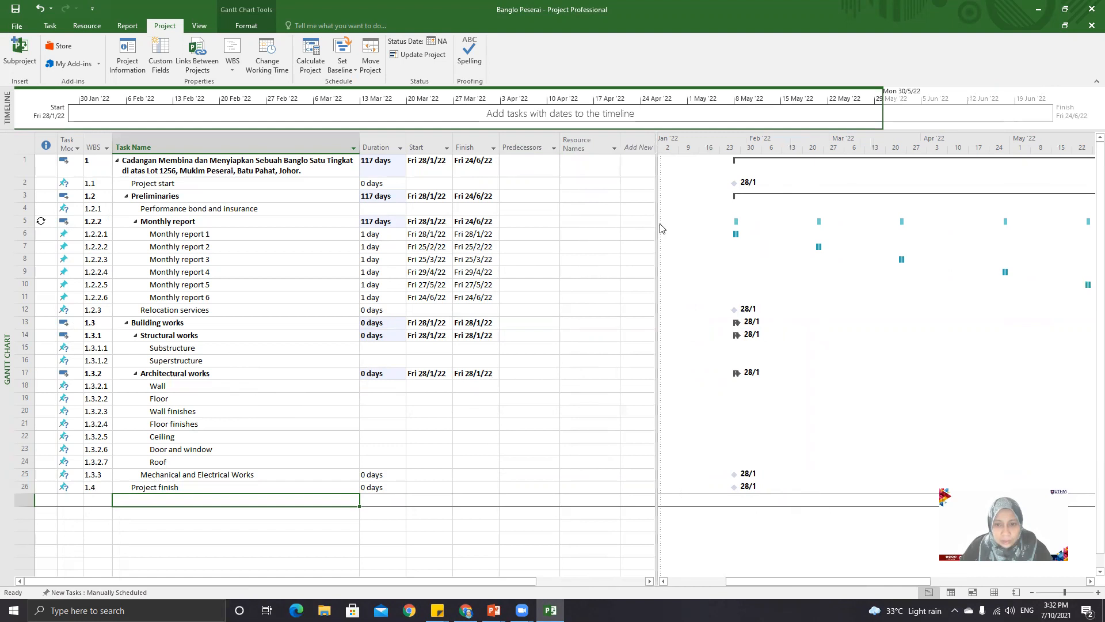
pyautogui.moveTo(559, 231); pyautogui.dragTo(610, 211)
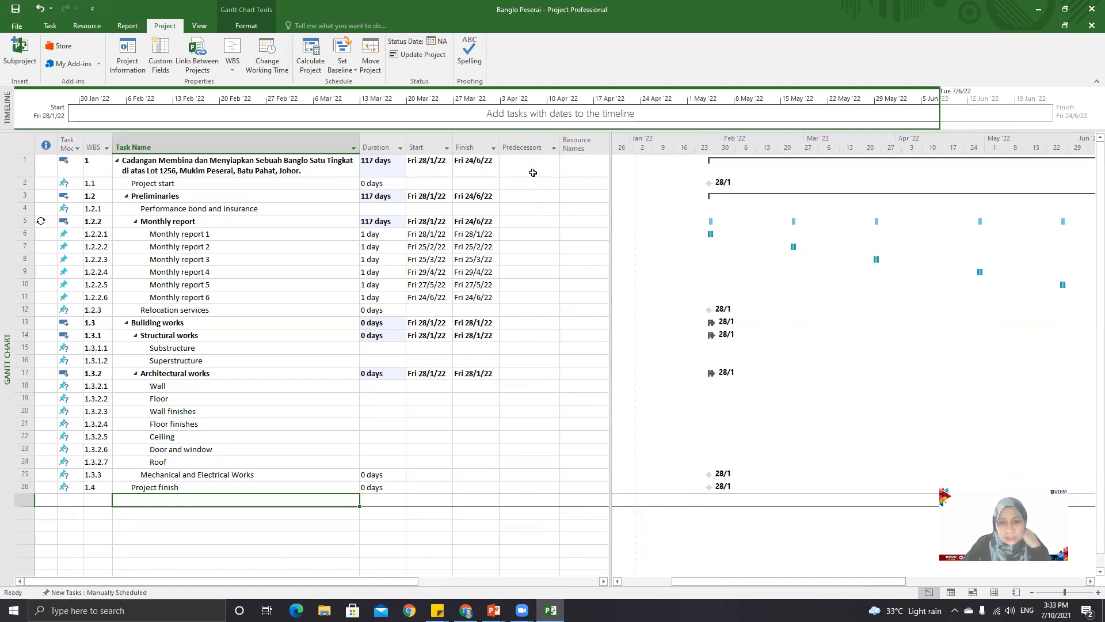
# Set the Performance bond and insurance task's predecessor to 2SS, a start-to-start link with Project start.
pyautogui.click(530, 209)
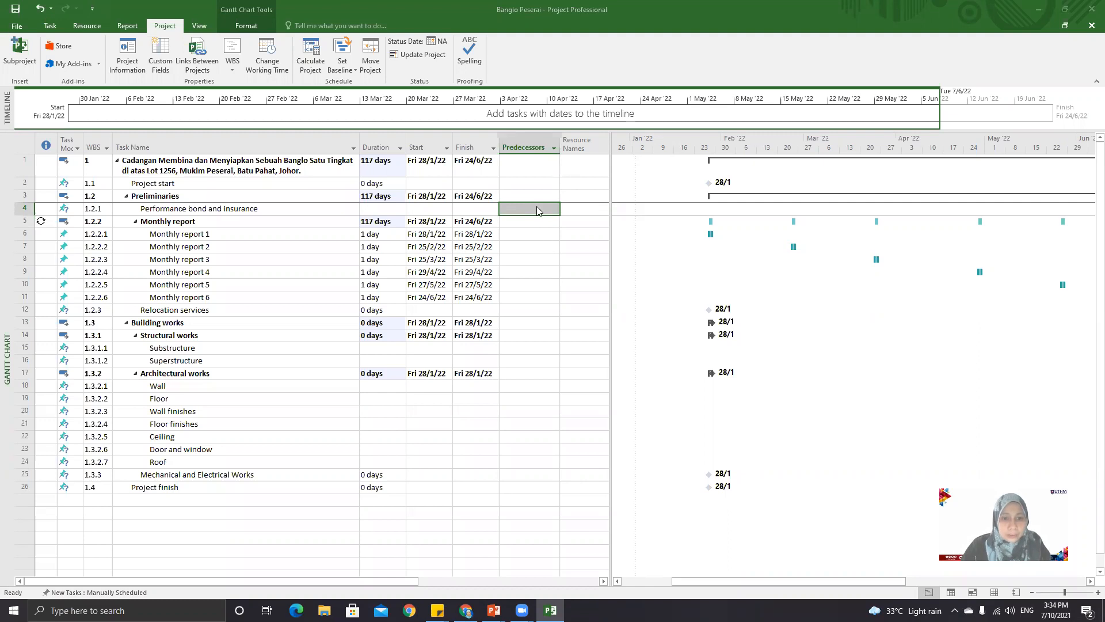
pyautogui.click(517, 251)
pyautogui.click(523, 203)
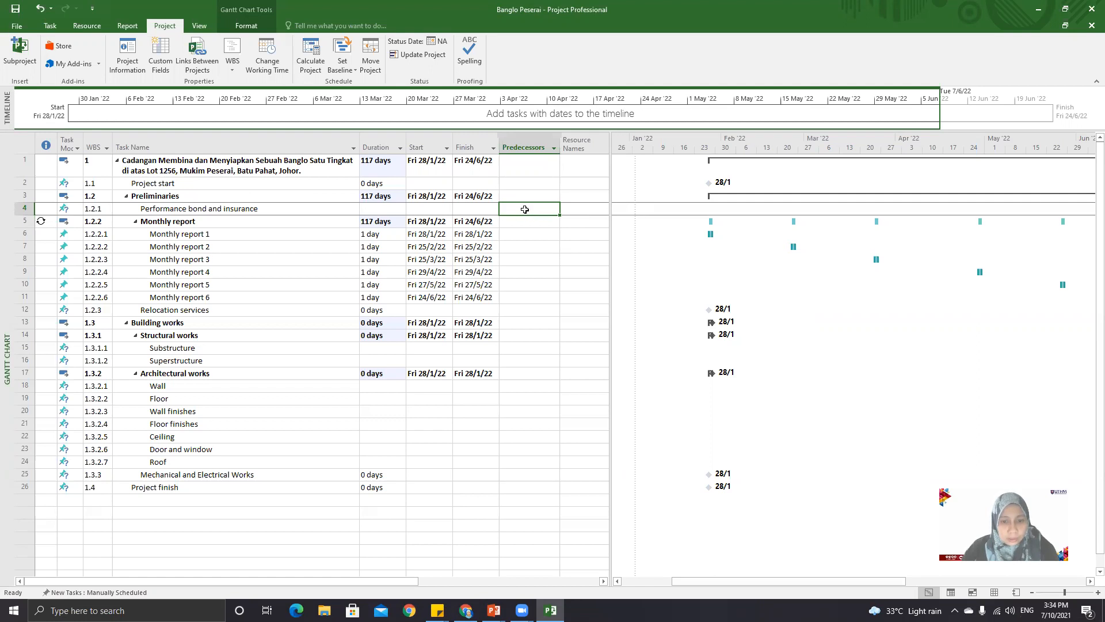
pyautogui.write('2')
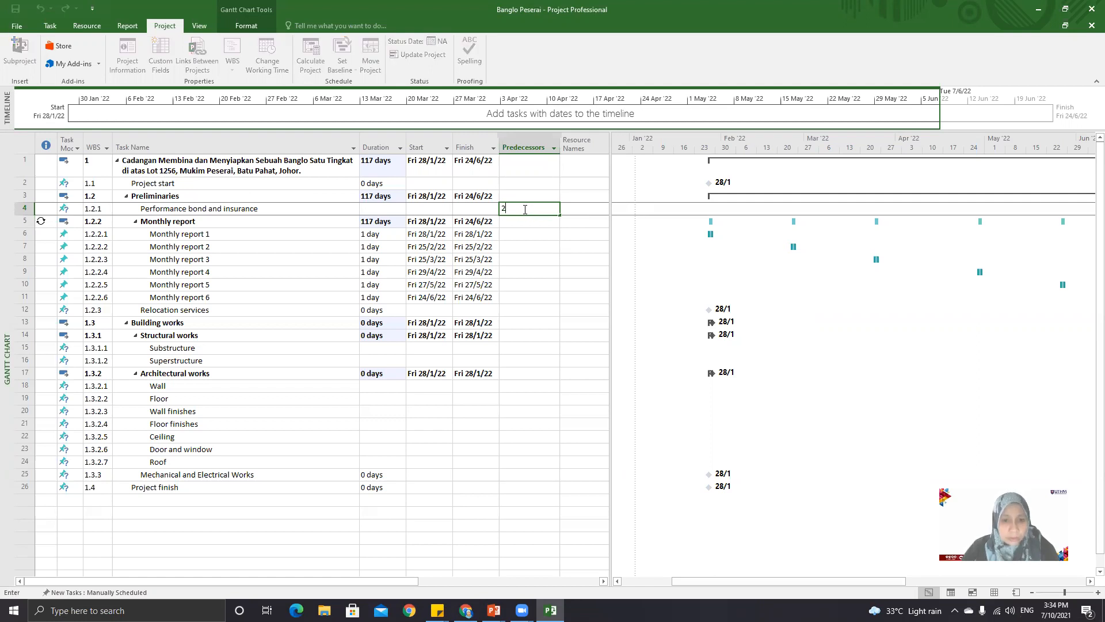
pyautogui.write('ss')
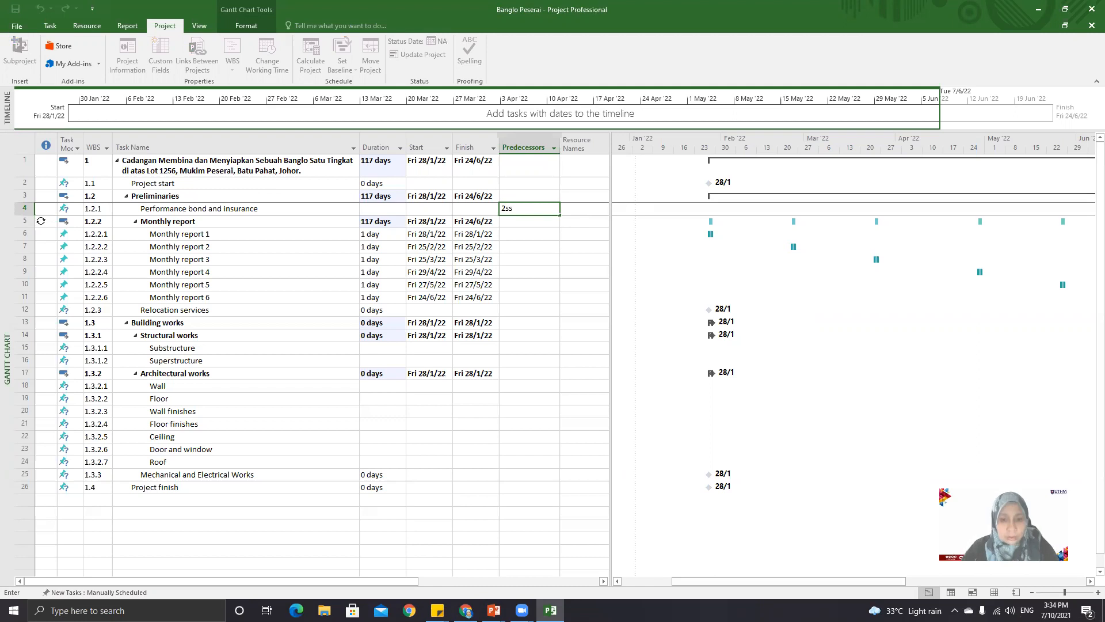
pyautogui.press('Return')
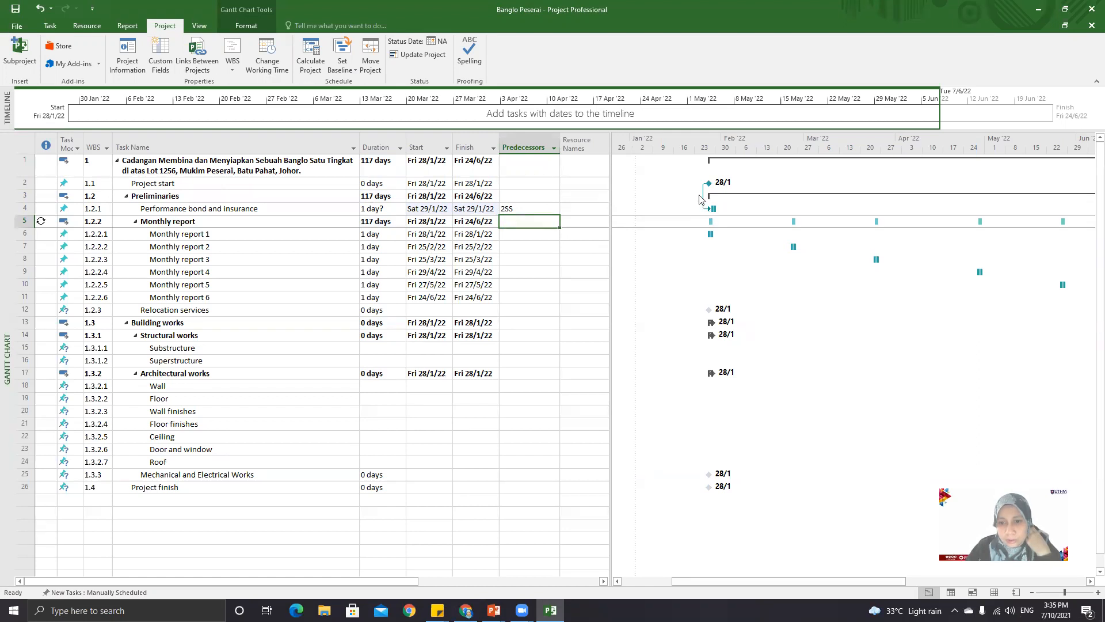
pyautogui.click(527, 209)
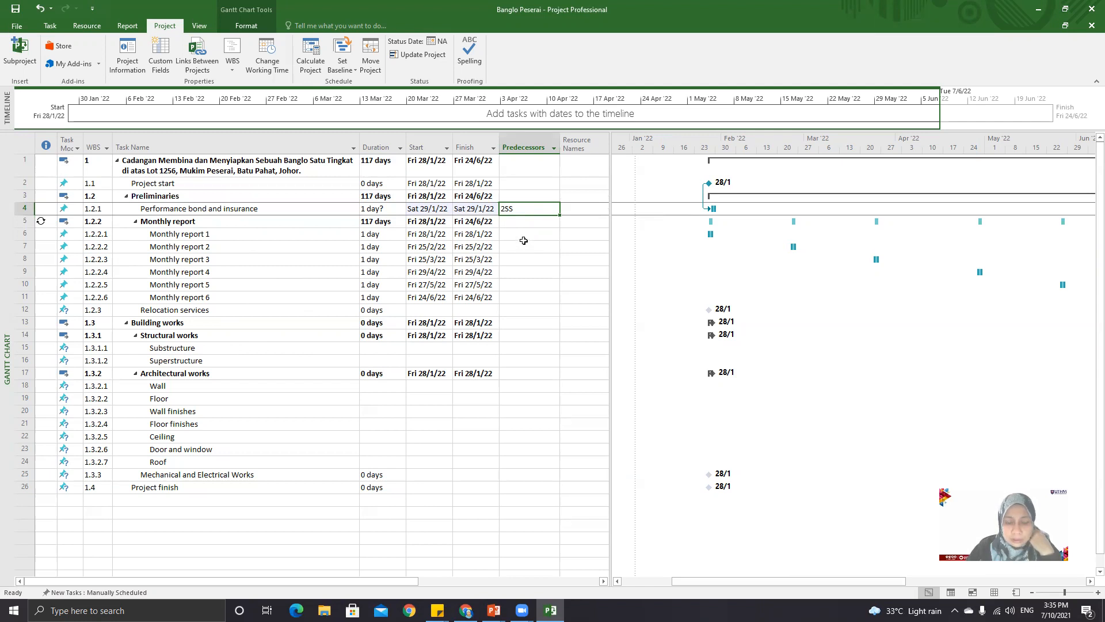
# Link Relocation services to Project start with the start-to-start predecessor 2SS.
pyautogui.click(534, 310)
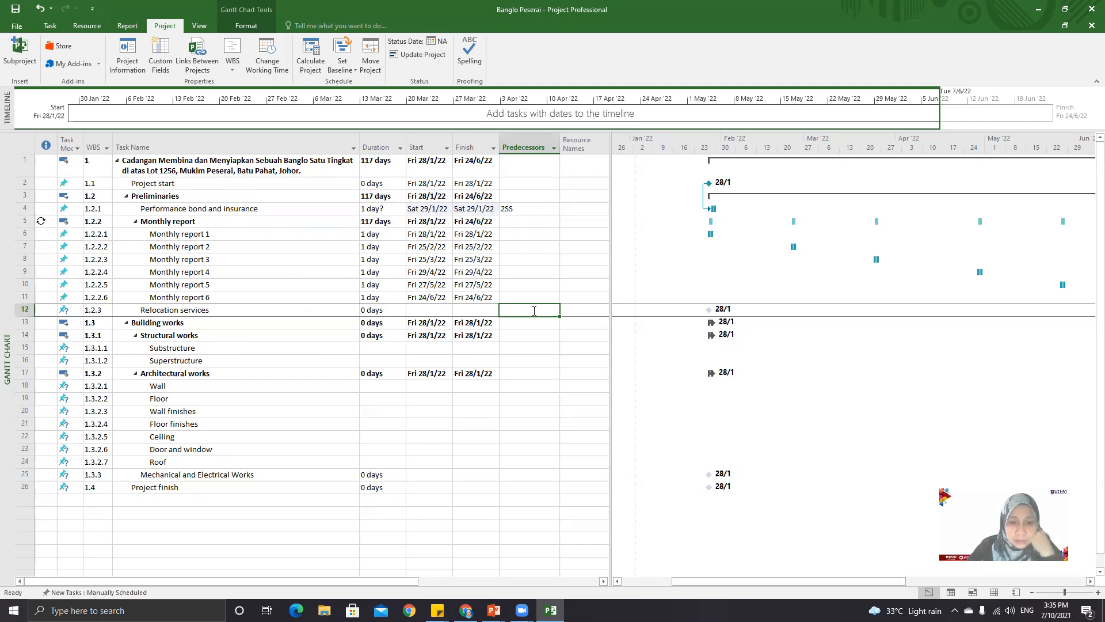
pyautogui.write('2ss')
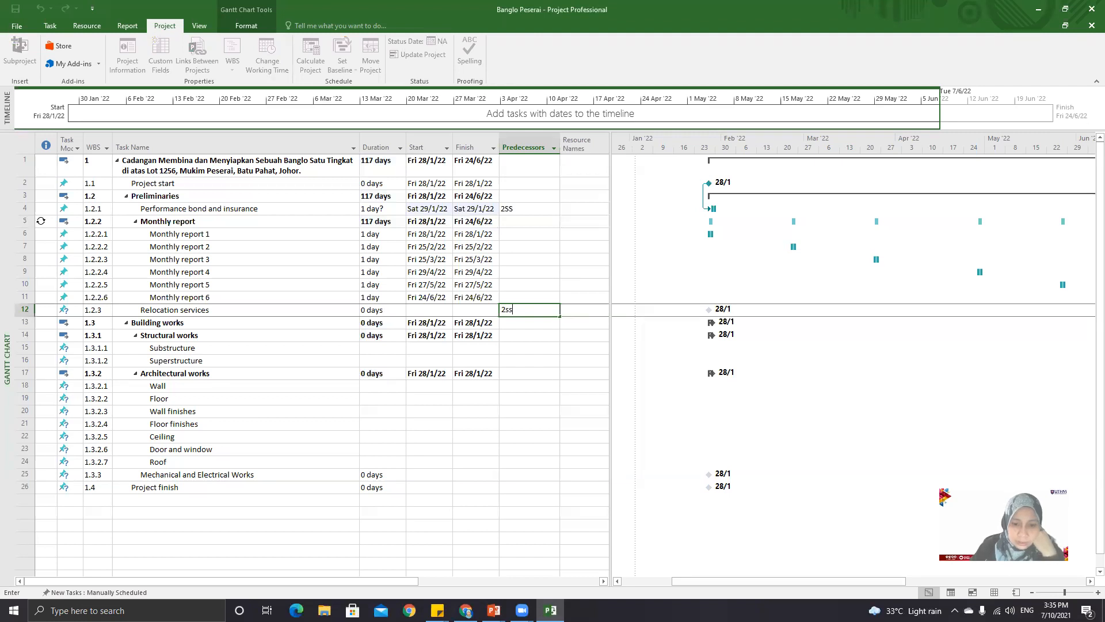
pyautogui.press('Return')
# Replace the Relocation services predecessor with 2 to try a finish-to-start link from Project start.
pyautogui.click(533, 311)
pyautogui.press('BackSpace')
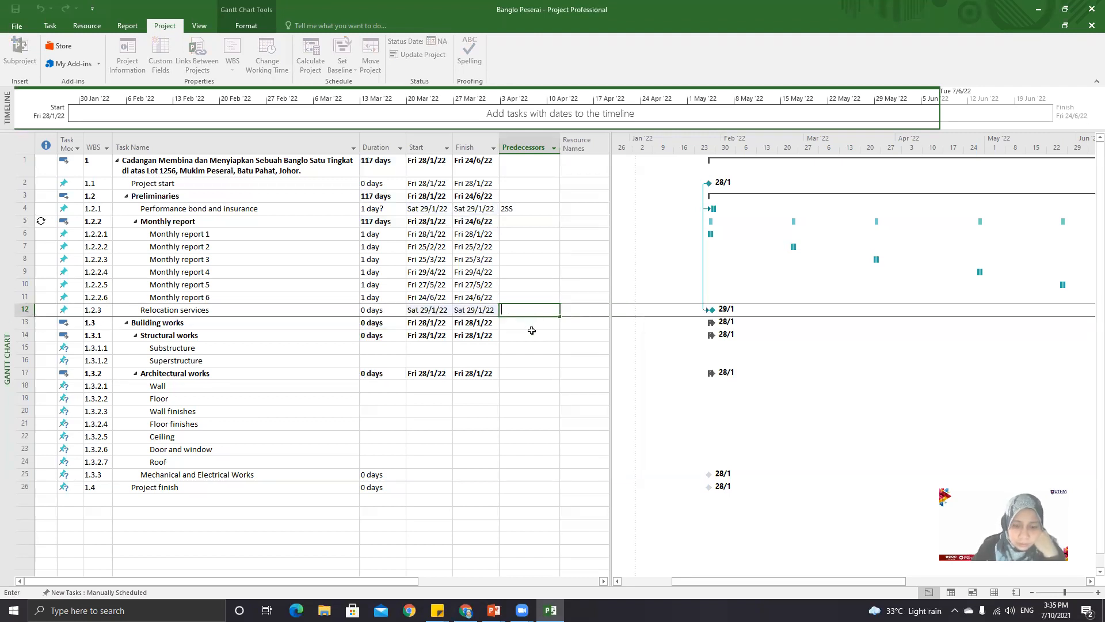
pyautogui.write('2')
pyautogui.press('Return')
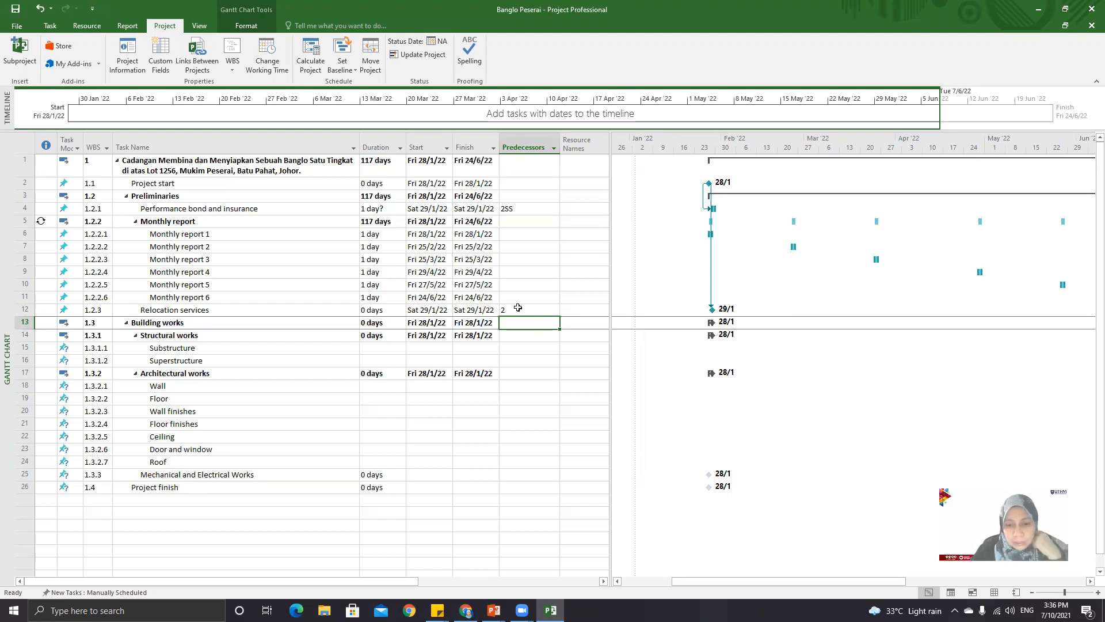
# Change the Relocation services predecessor back to the start-to-start link 2SS.
pyautogui.click(518, 309)
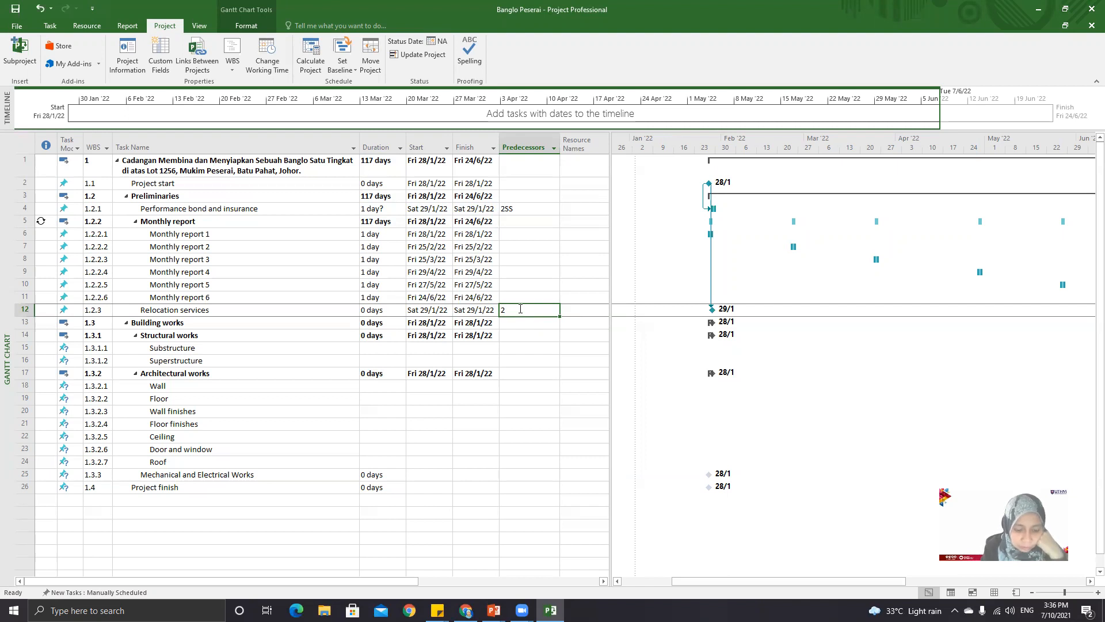
pyautogui.click(520, 309)
pyautogui.write('ss')
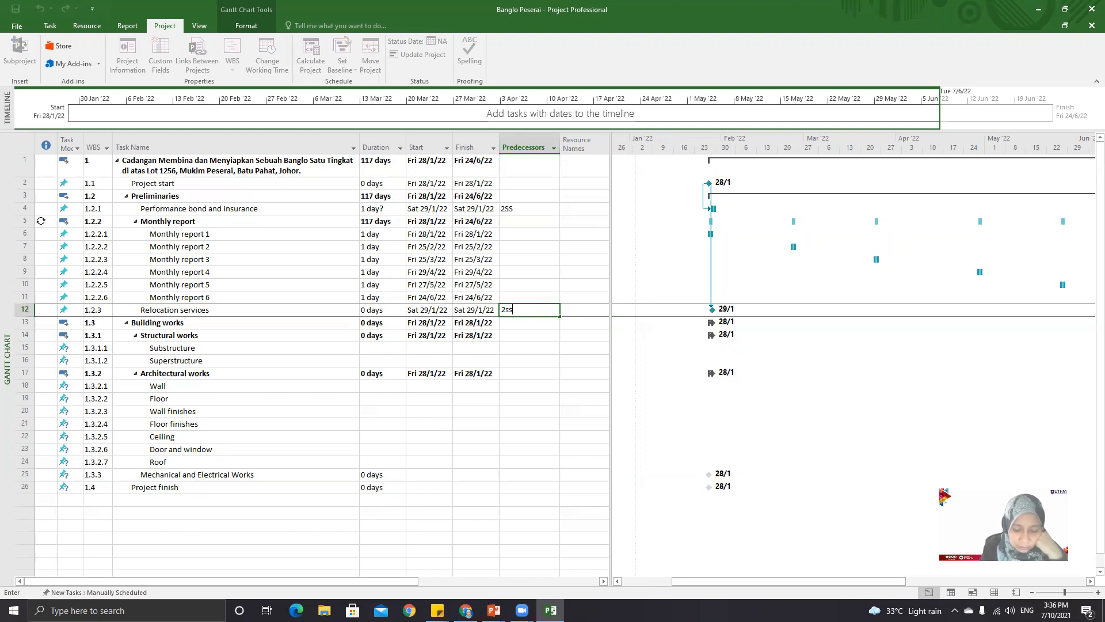
pyautogui.press('Return')
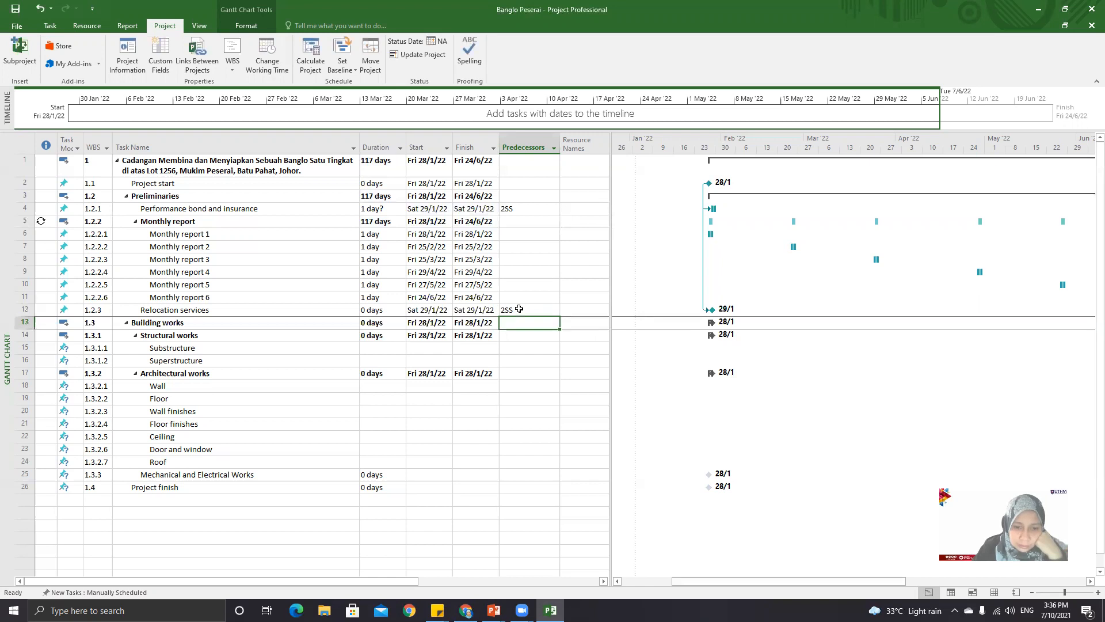
# Enter finish-to-start predecessors for the structural works: 12FS for Substructure and 15FS for Superstructure.
pyautogui.press('Down')
pyautogui.press('Down')
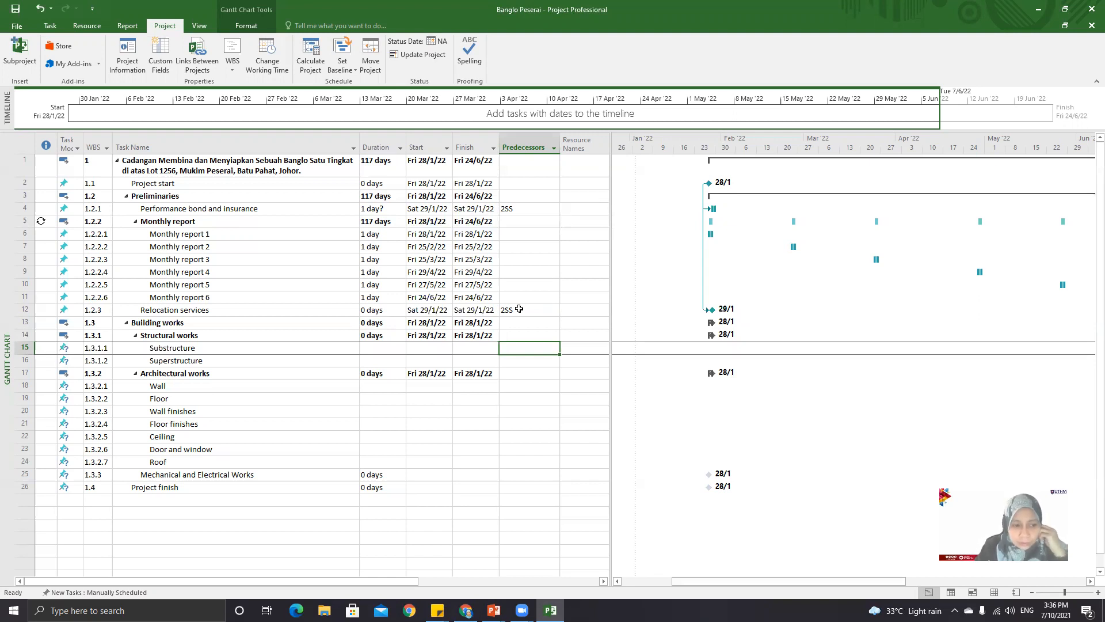
pyautogui.write('1')
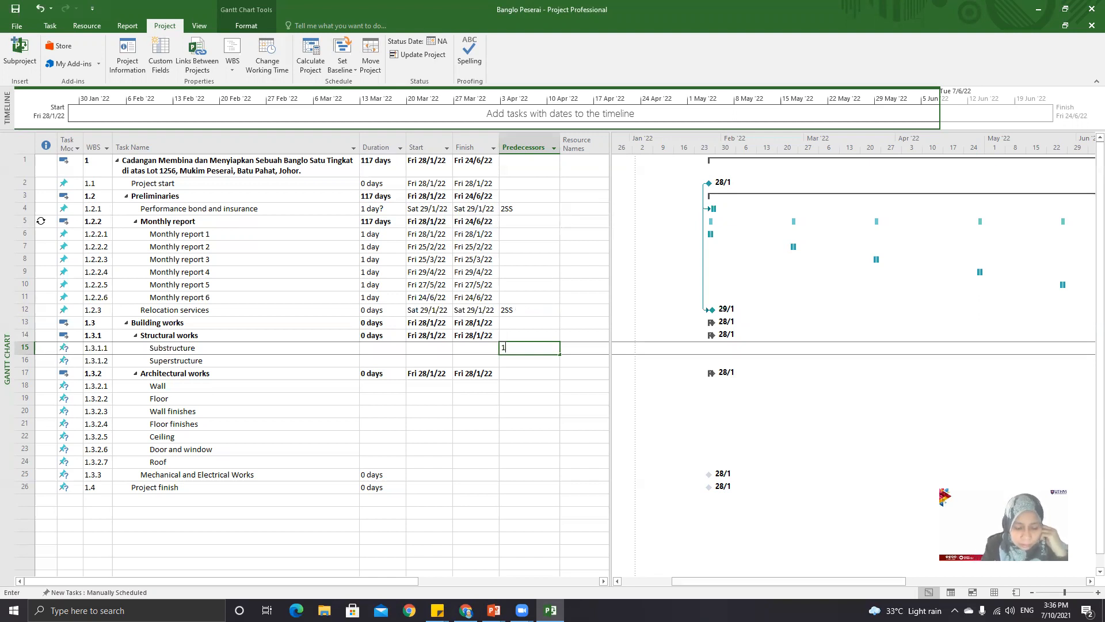
pyautogui.write('2fs')
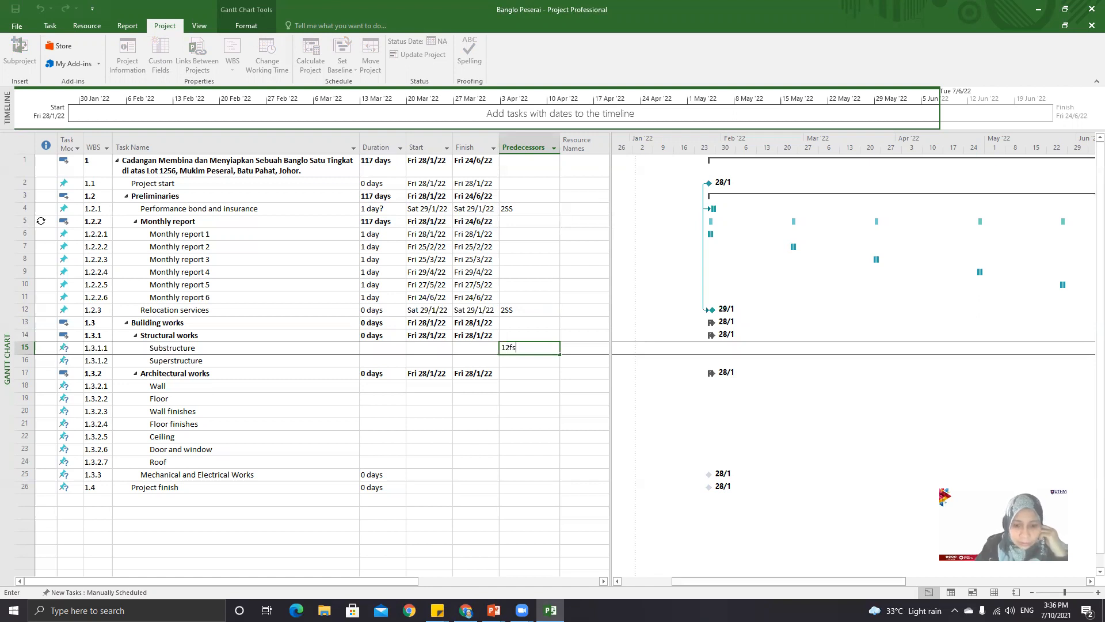
pyautogui.press('Return')
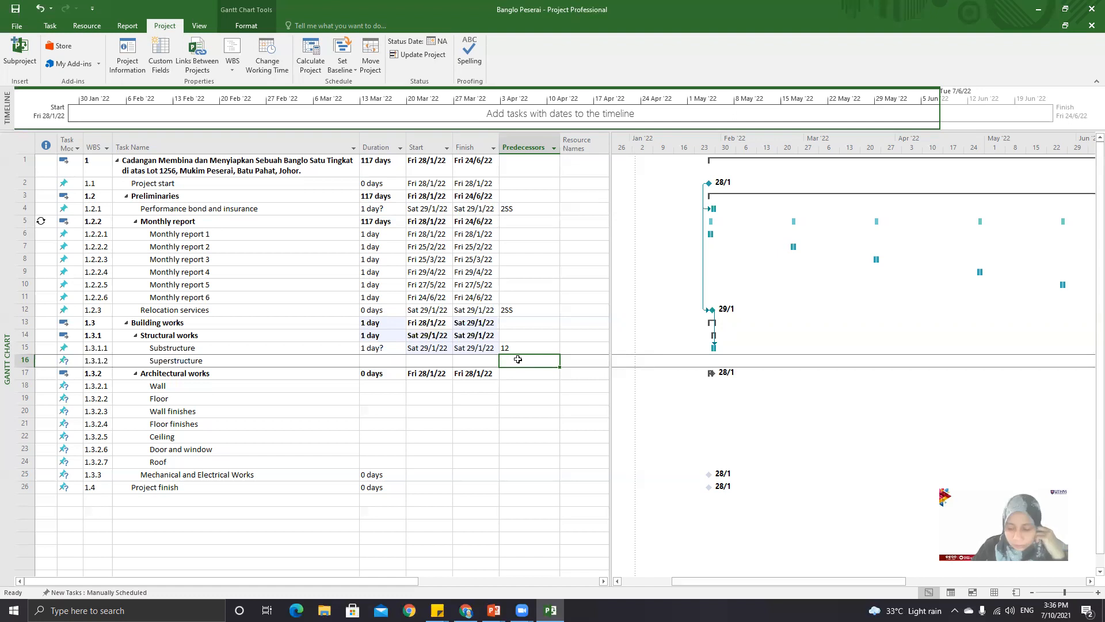
pyautogui.write('15fs')
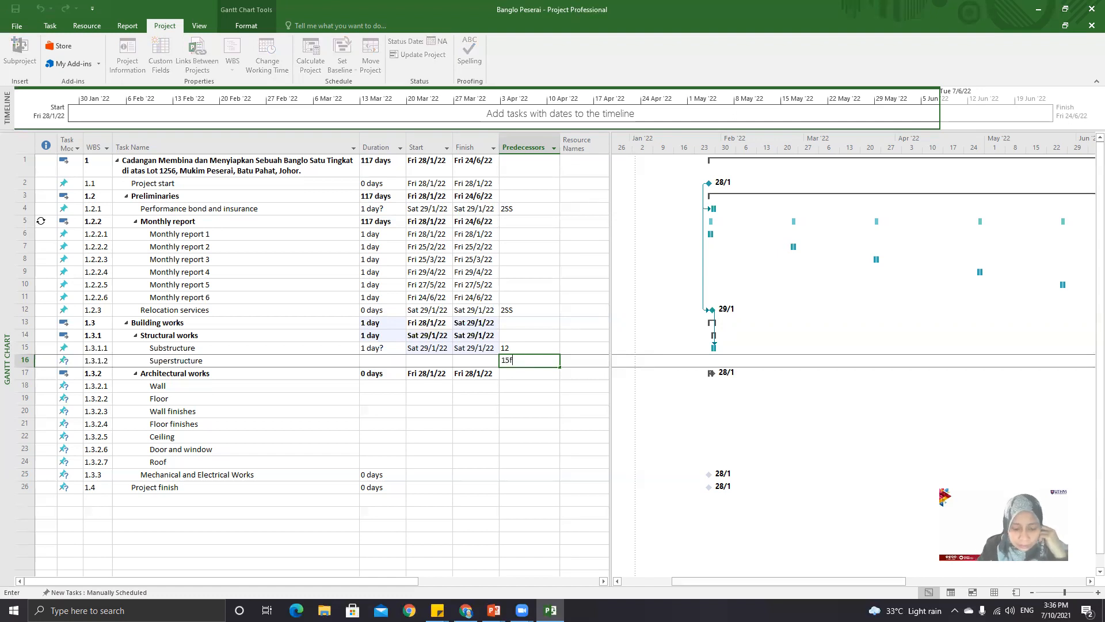
pyautogui.press('Return')
# Set the predecessor of the Wall task to 16FS and of the Floor task to 18.
pyautogui.press('Return')
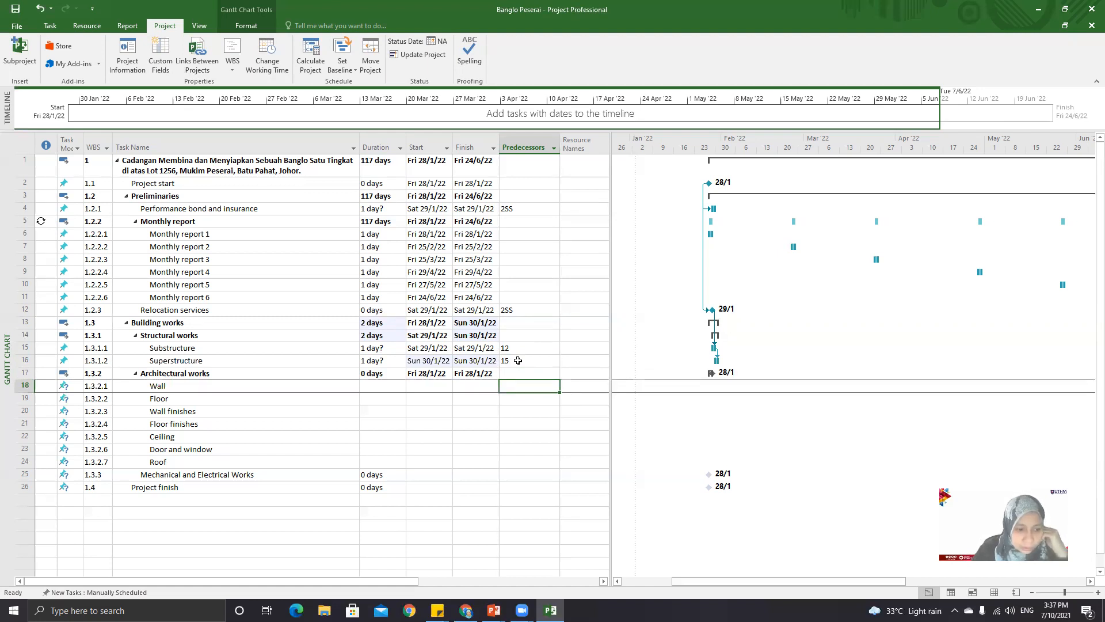
pyautogui.write('16fs')
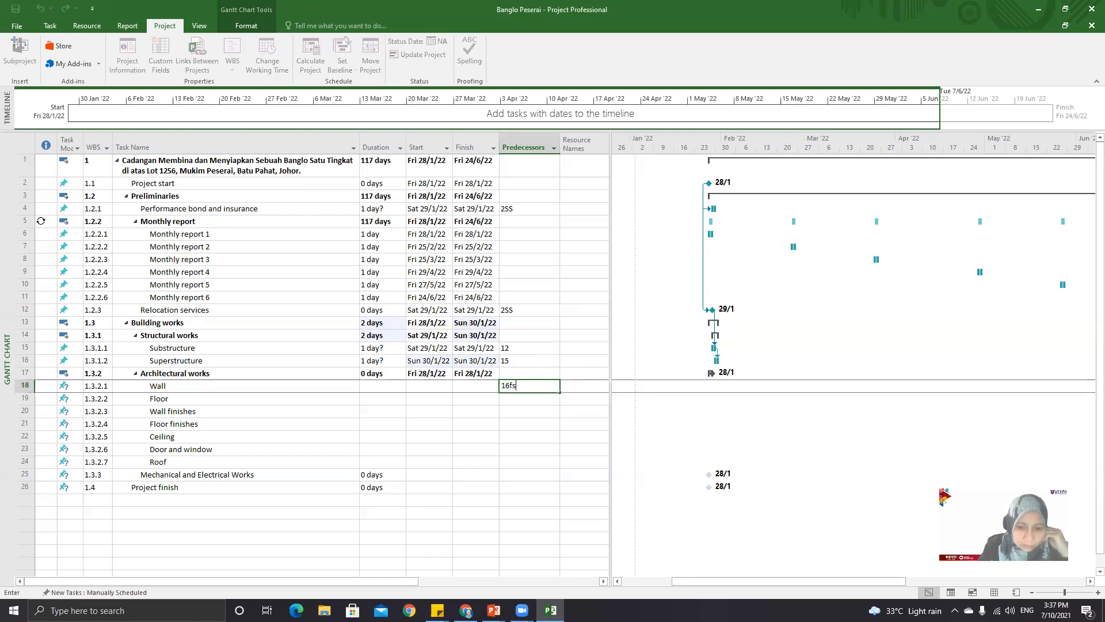
pyautogui.press('Return')
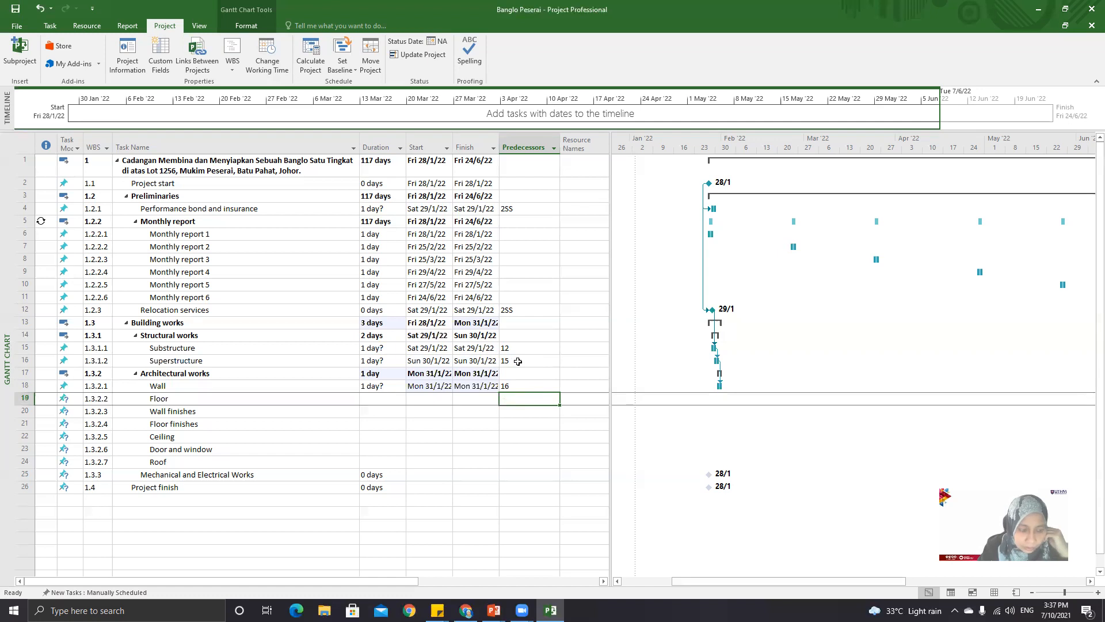
pyautogui.write('18')
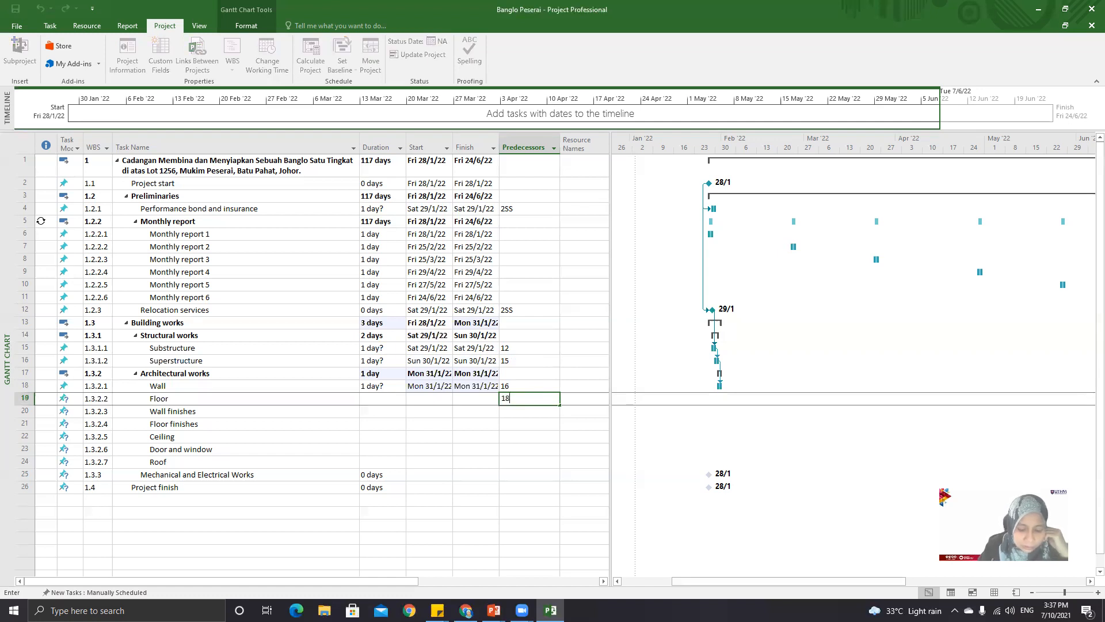
pyautogui.press('Return')
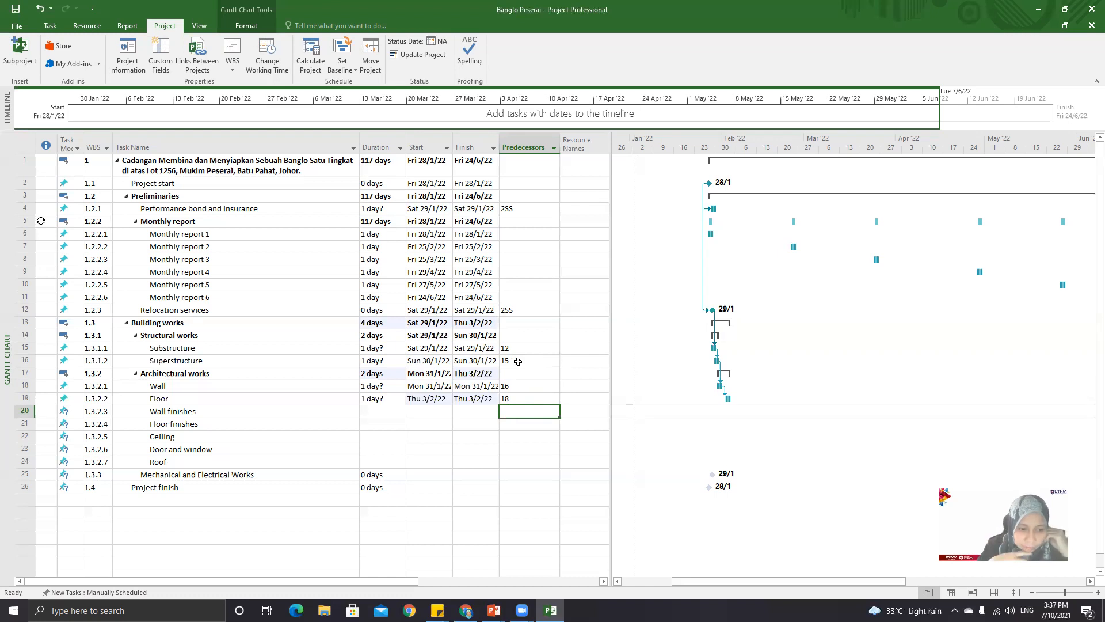
# Set the predecessor of Wall finishes to 19 and of Floor finishes to 20.
pyautogui.write('19')
pyautogui.press('Return')
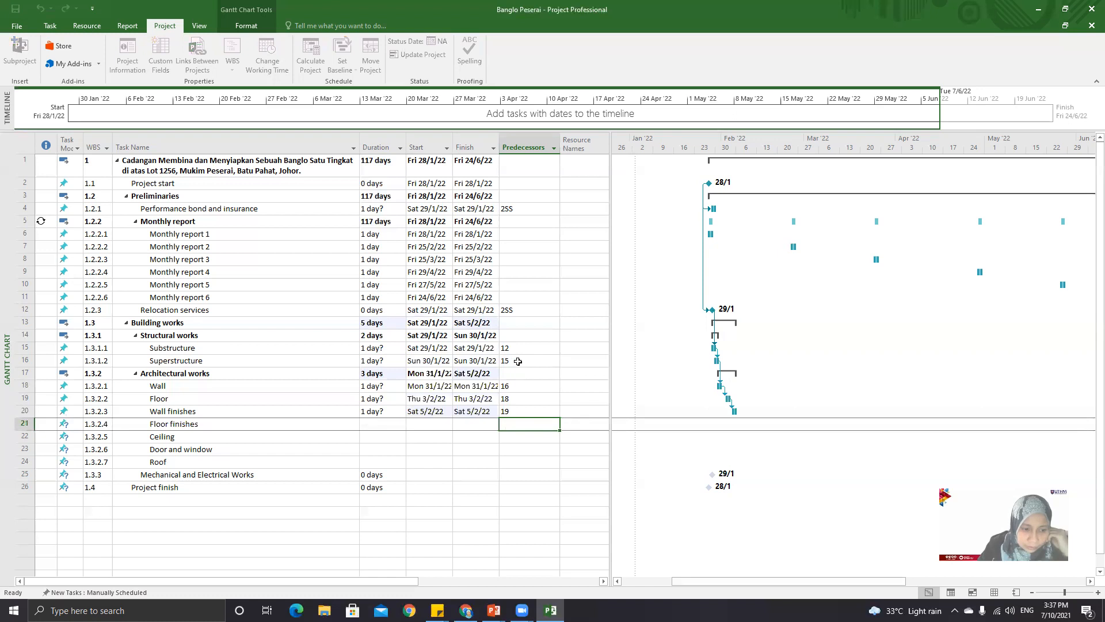
pyautogui.write('20')
pyautogui.press('Return')
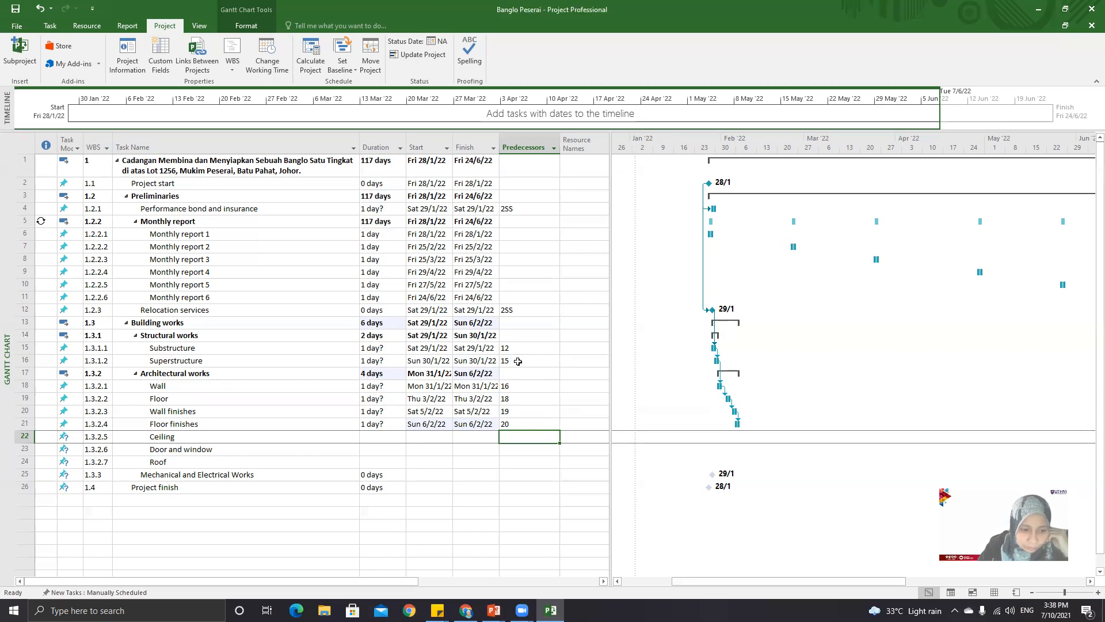
# Set the Roof task's predecessor to 16 so it follows Superstructure, leaving Ceiling and Door and window blank.
pyautogui.press('Down')
pyautogui.press('Down')
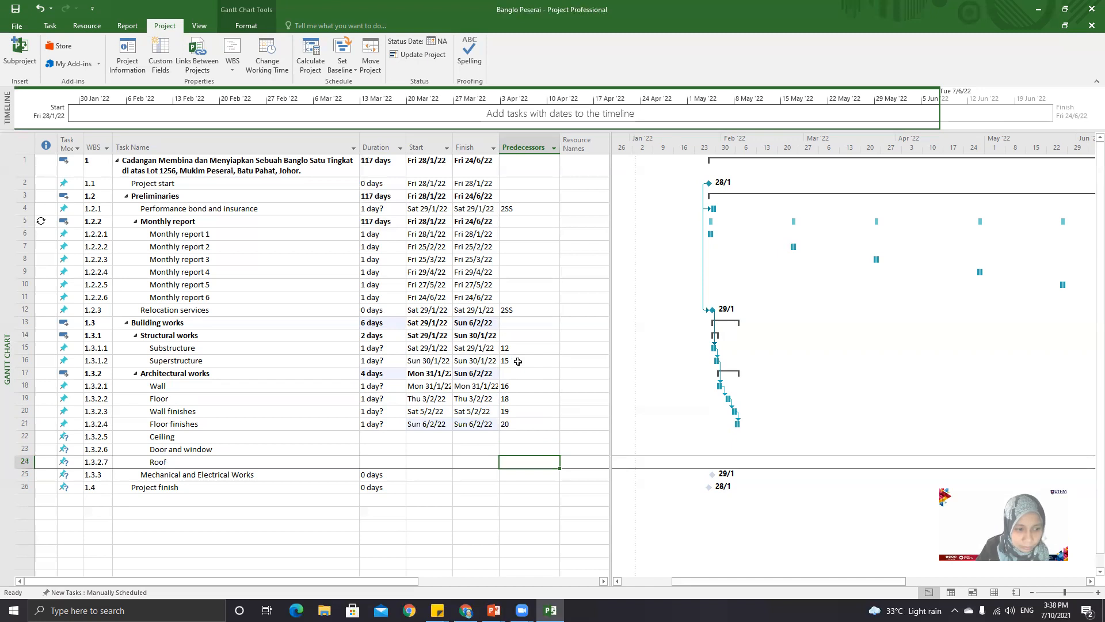
pyautogui.write('16')
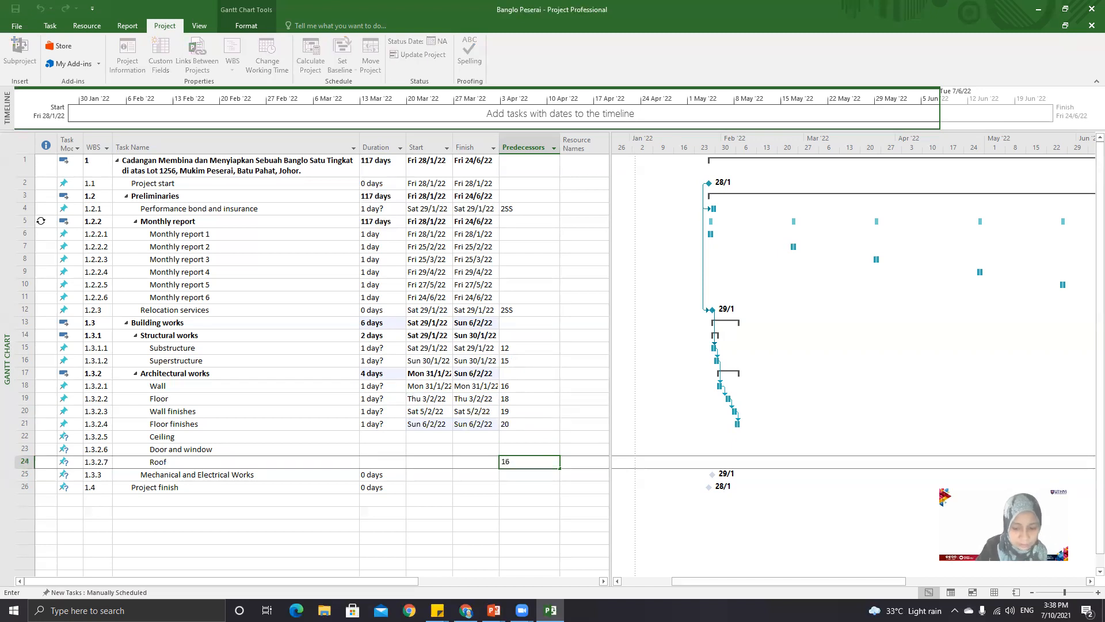
pyautogui.press('Return')
# Review the predecessors of the tasks from Wall down to Mechanical and Electrical Works.
pyautogui.press('Up')
pyautogui.press('Up')
pyautogui.press('Up')
pyautogui.press('Up')
pyautogui.press('Up')
pyautogui.press('Up')
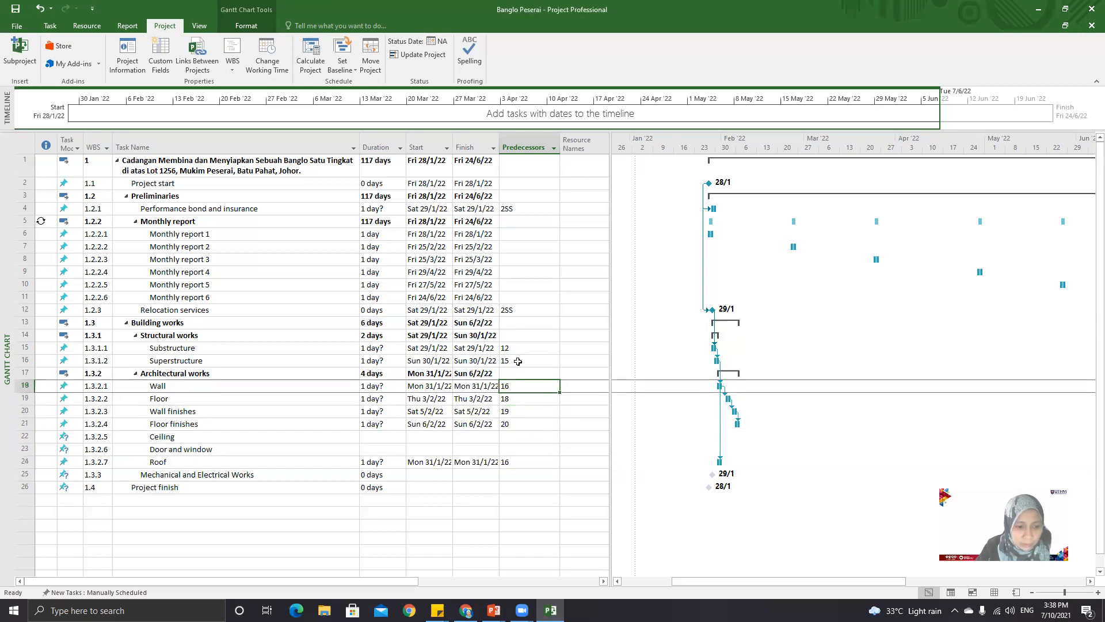
pyautogui.press('Down')
pyautogui.press('Down')
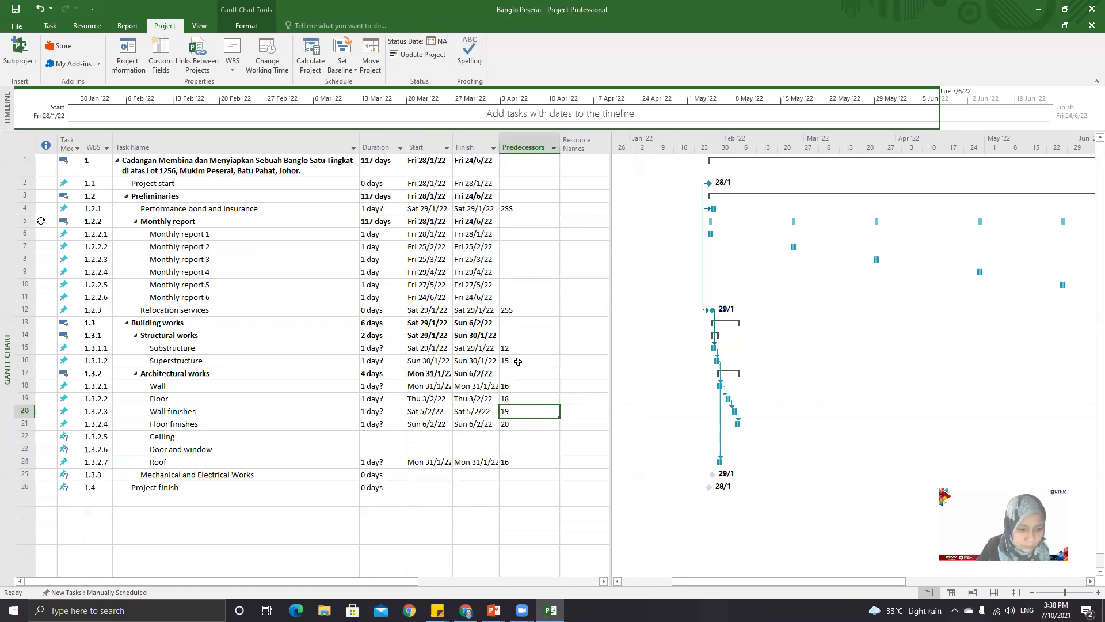
pyautogui.press('Down')
pyautogui.press('Down')
pyautogui.press('Down')
pyautogui.press('Down')
pyautogui.press('Down')
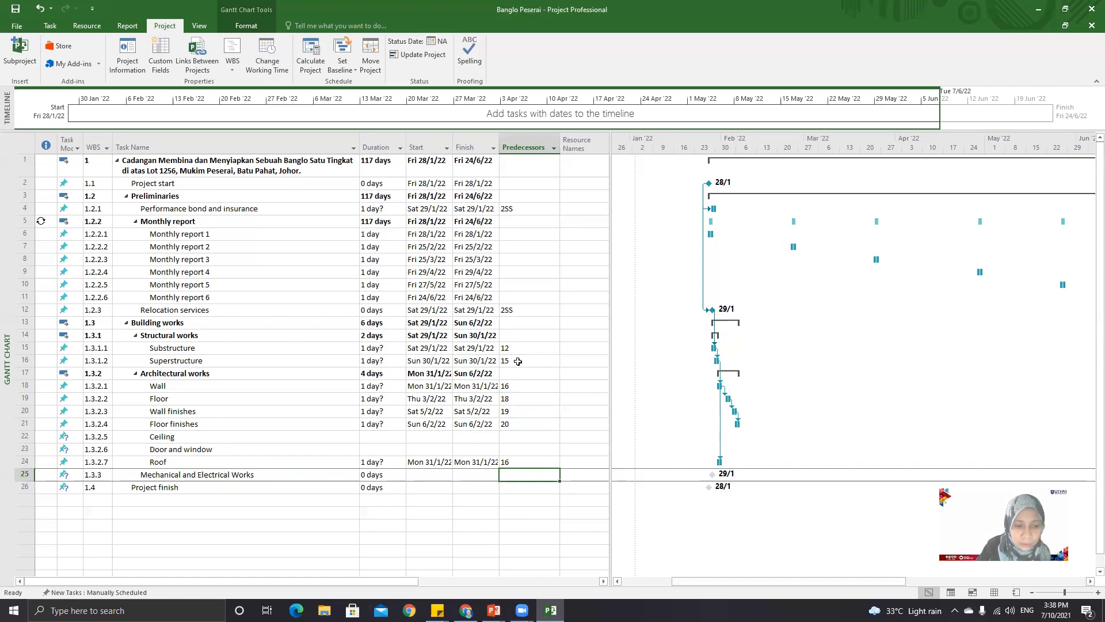
# Set the Wall finishes predecessors to 19,25 so the task follows both Floor and Mechanical and Electrical Works.
pyautogui.press('Up')
pyautogui.press('Up')
pyautogui.press('Up')
pyautogui.press('Up')
pyautogui.press('Up')
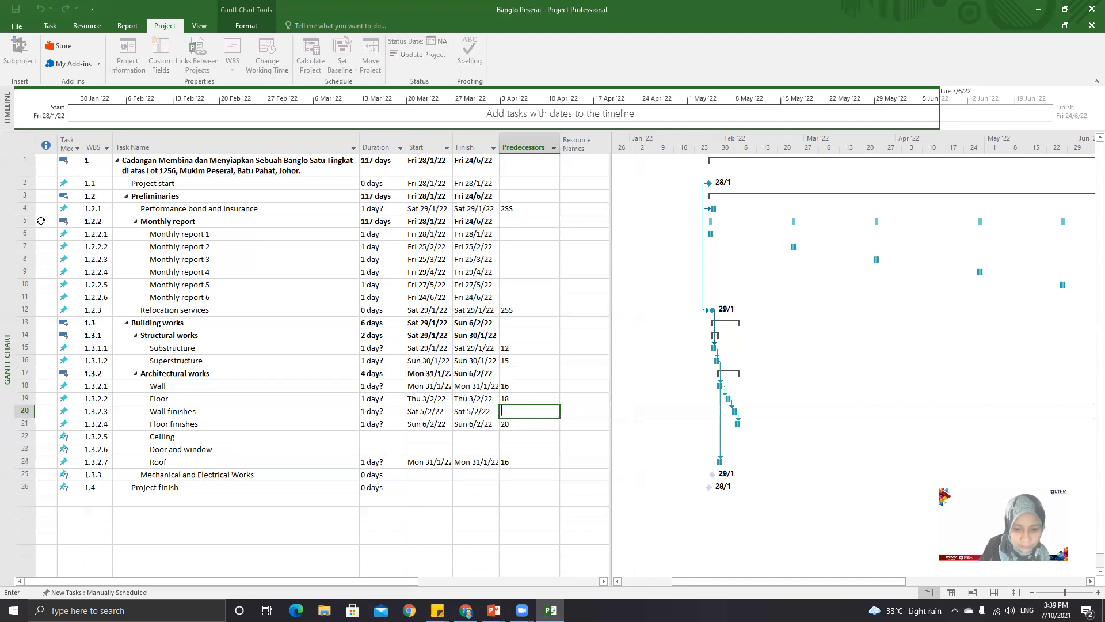
pyautogui.press('Delete')
pyautogui.write('19')
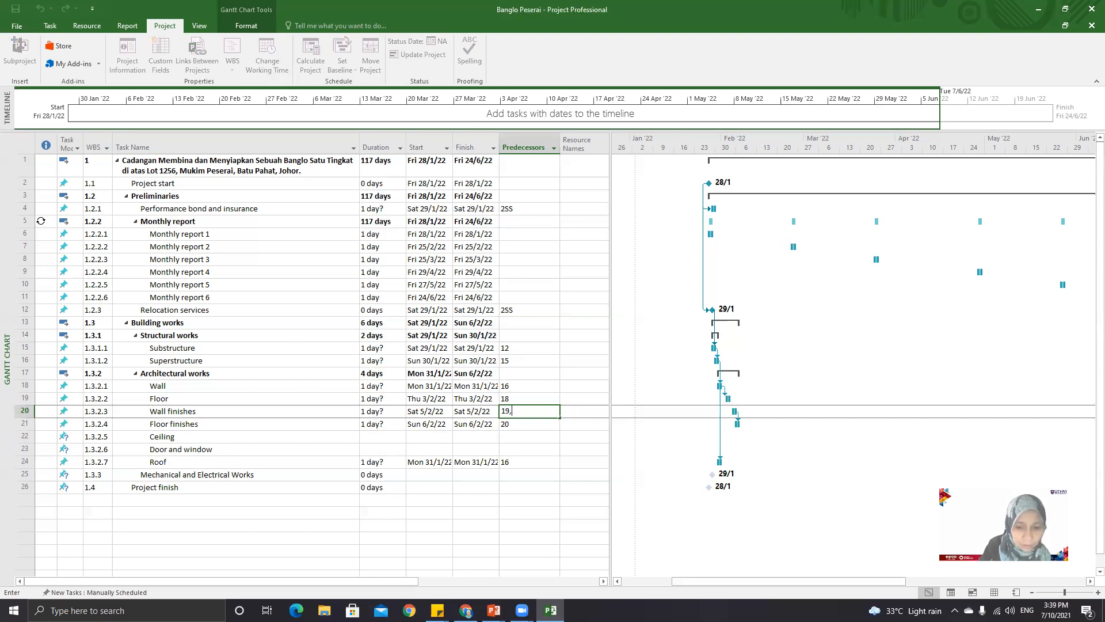
pyautogui.write(',')
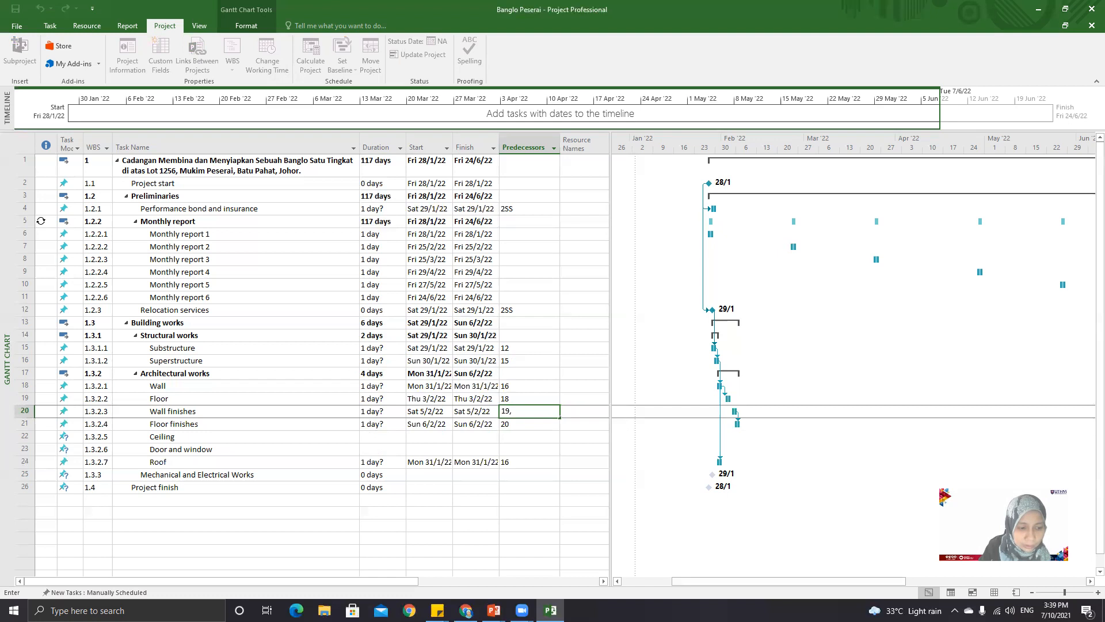
pyautogui.write('25')
pyautogui.press('Return')
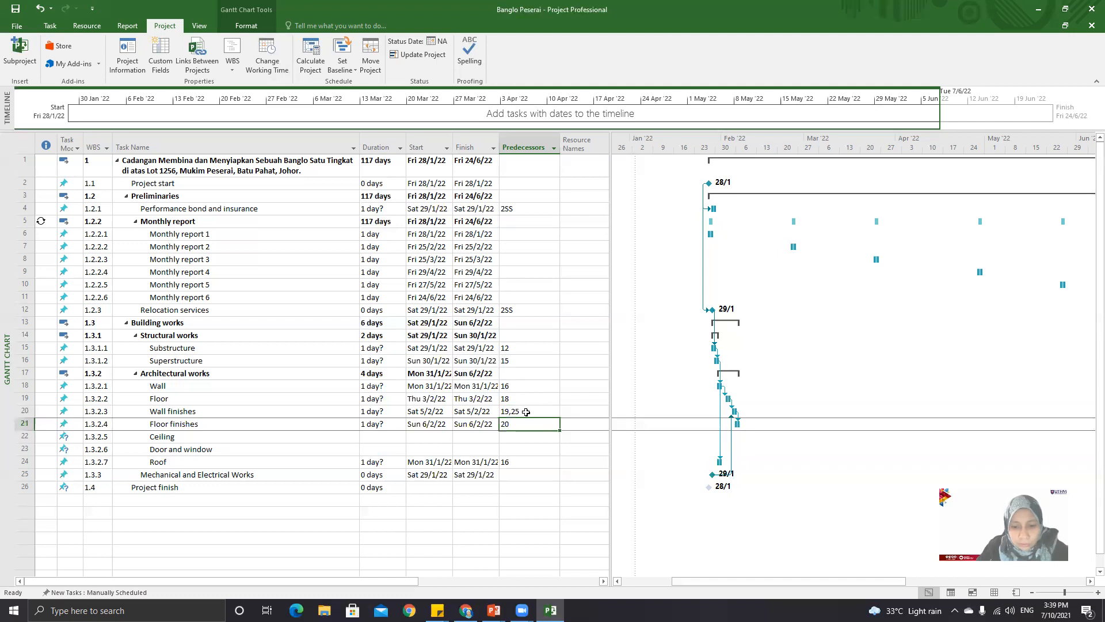
# Set the Mechanical and Electrical Works predecessor to 18 so the task follows Wall.
pyautogui.click(521, 477)
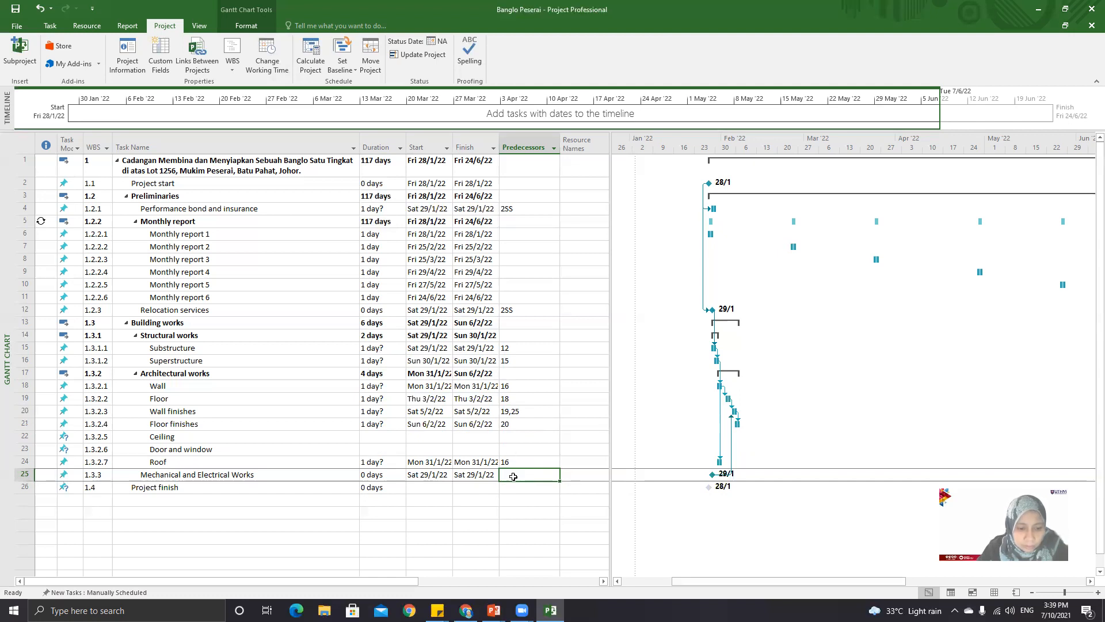
pyautogui.write('18')
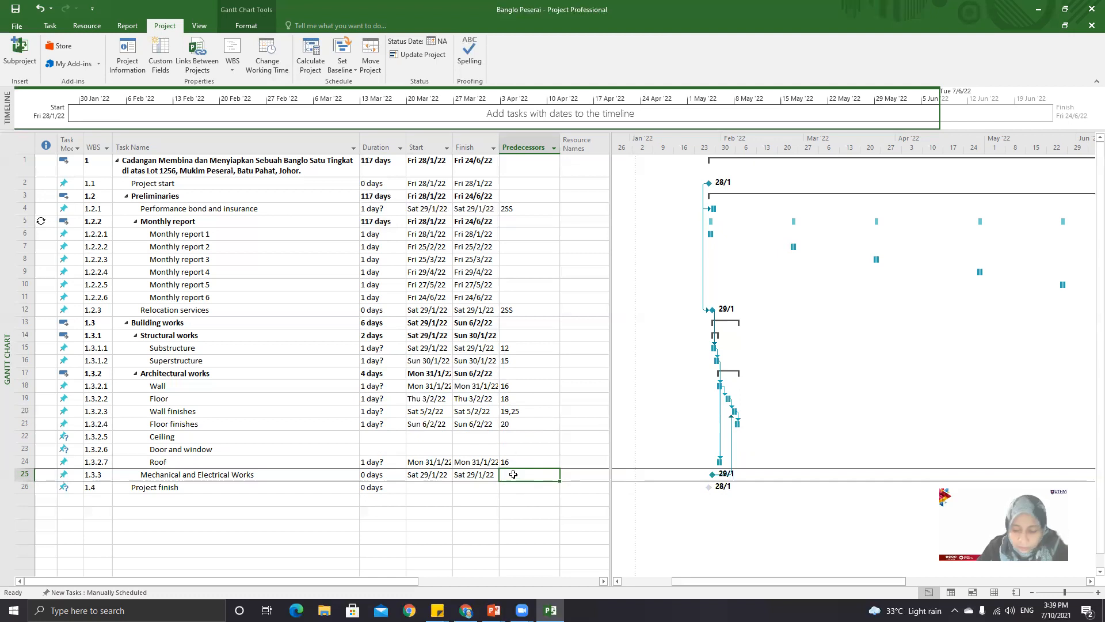
pyautogui.press('Return')
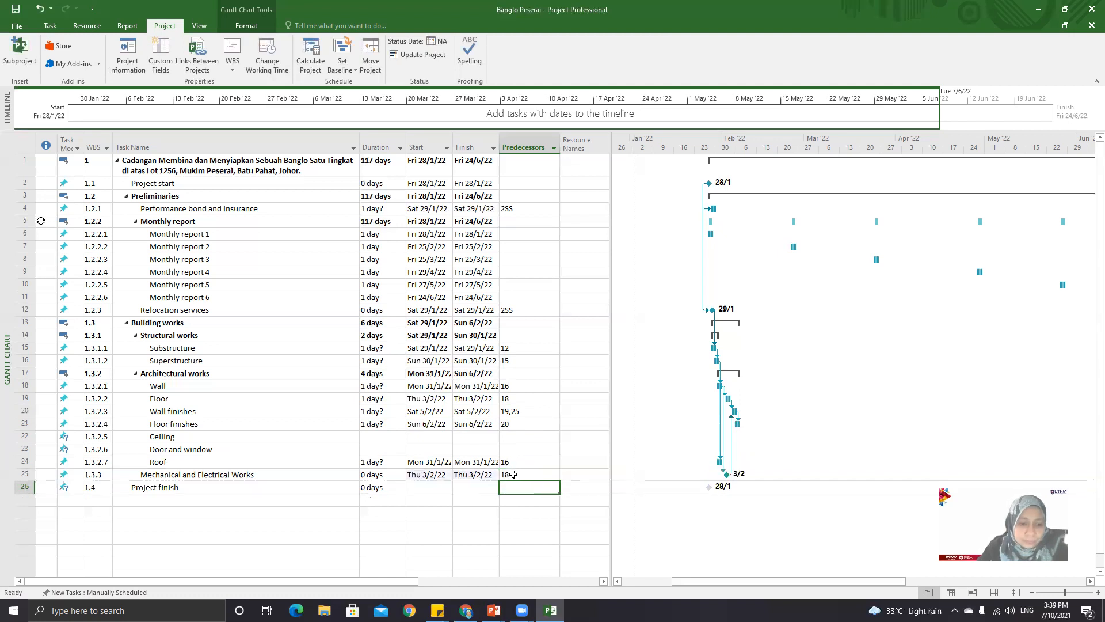
# Set the Ceiling predecessors to 21,24 so the task follows both Floor finishes and Roof.
pyautogui.click(511, 437)
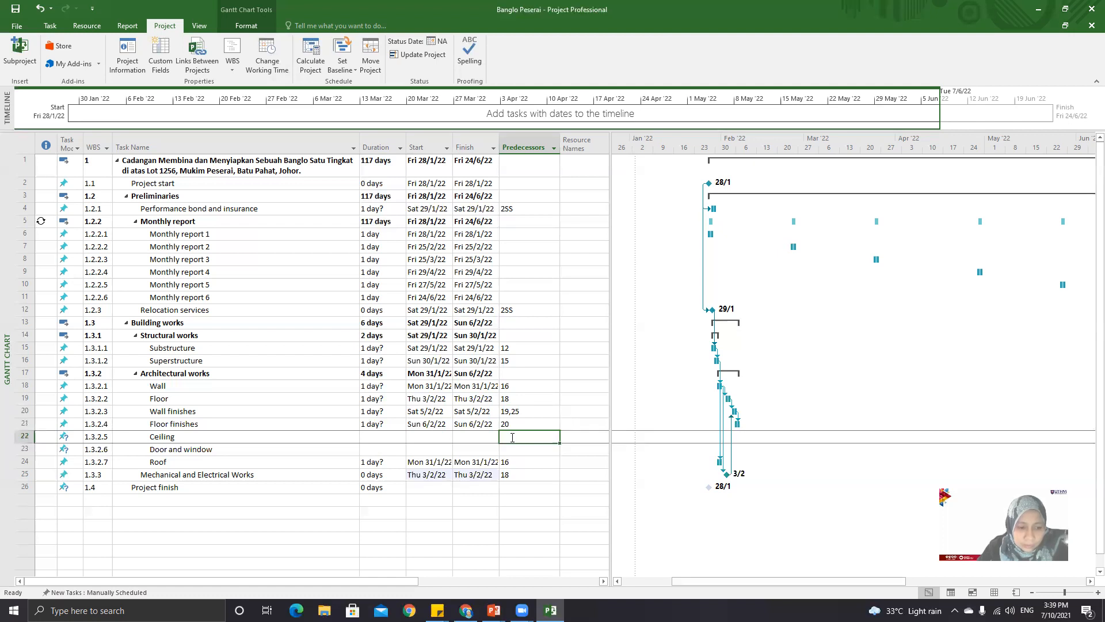
pyautogui.click(515, 462)
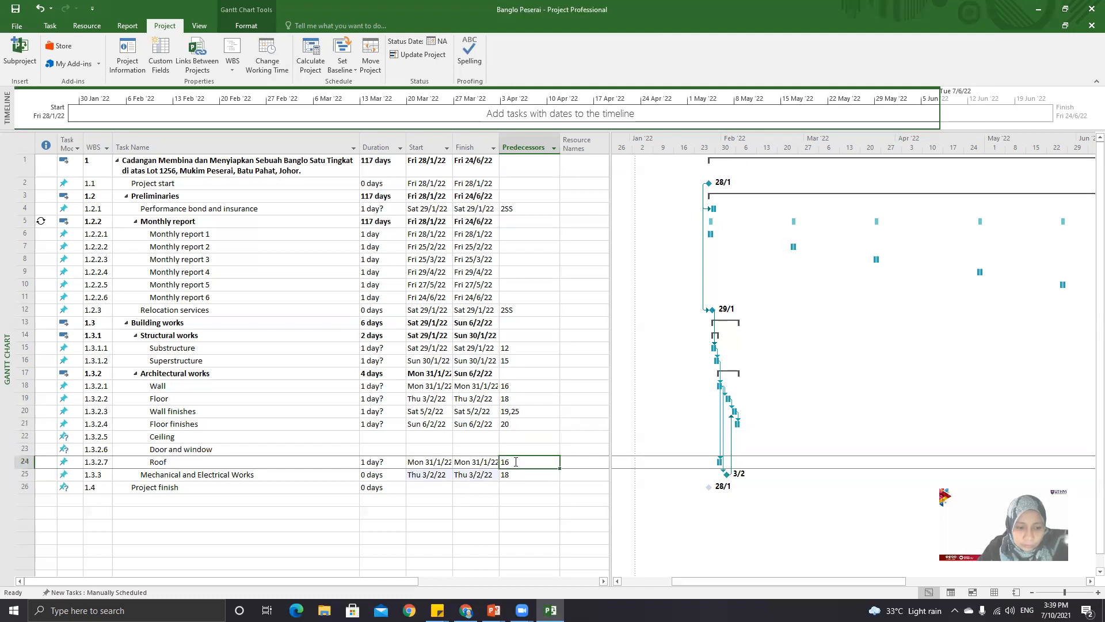
pyautogui.click(511, 436)
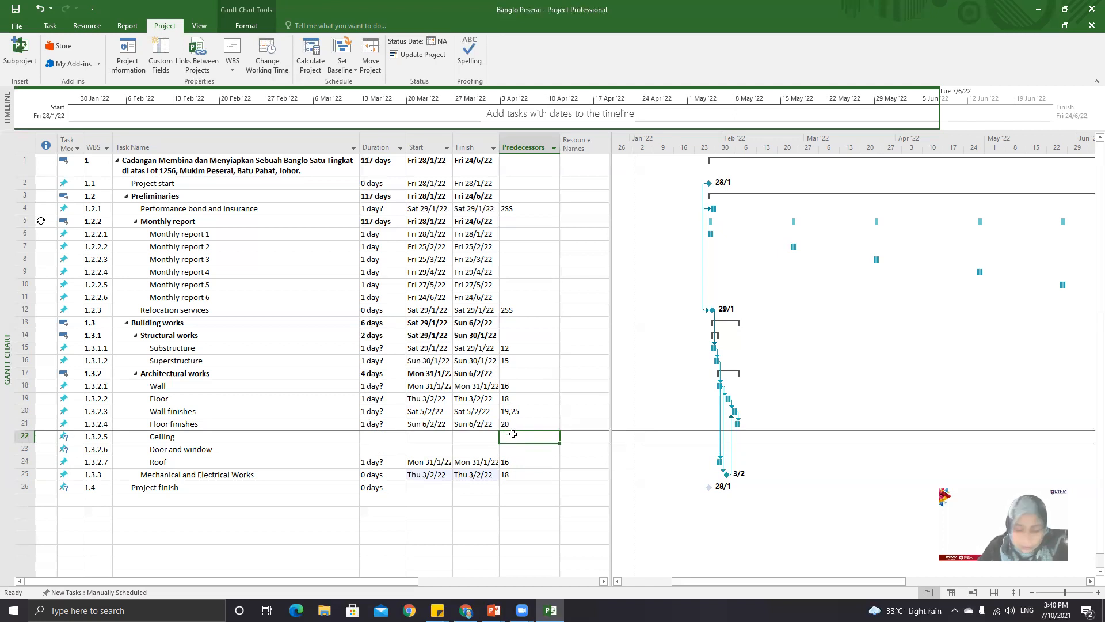
pyautogui.write('21')
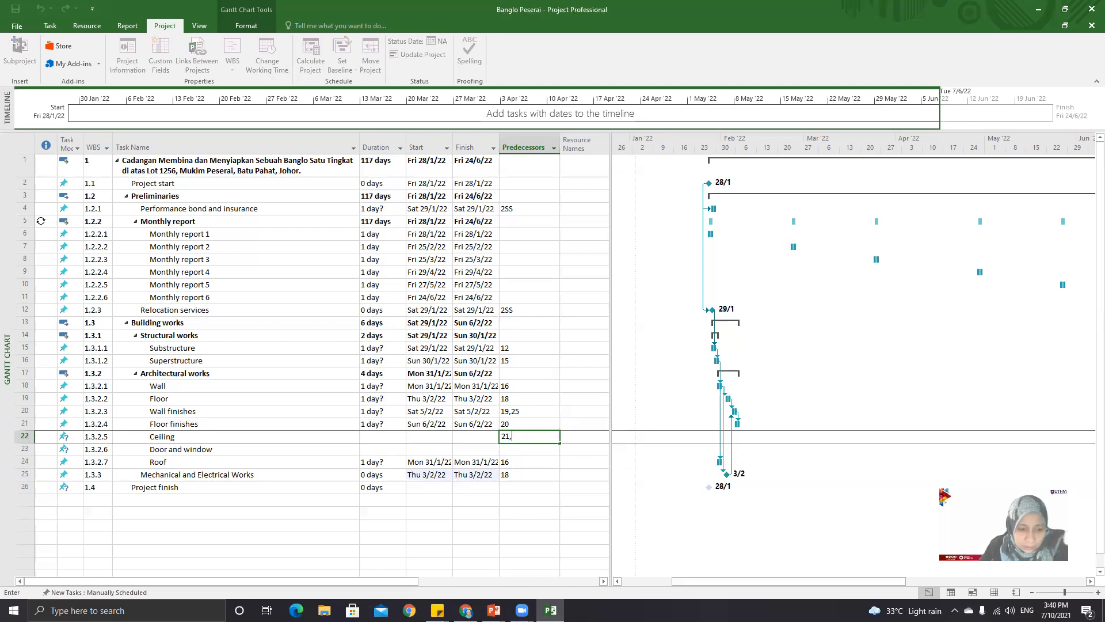
pyautogui.write(',2')
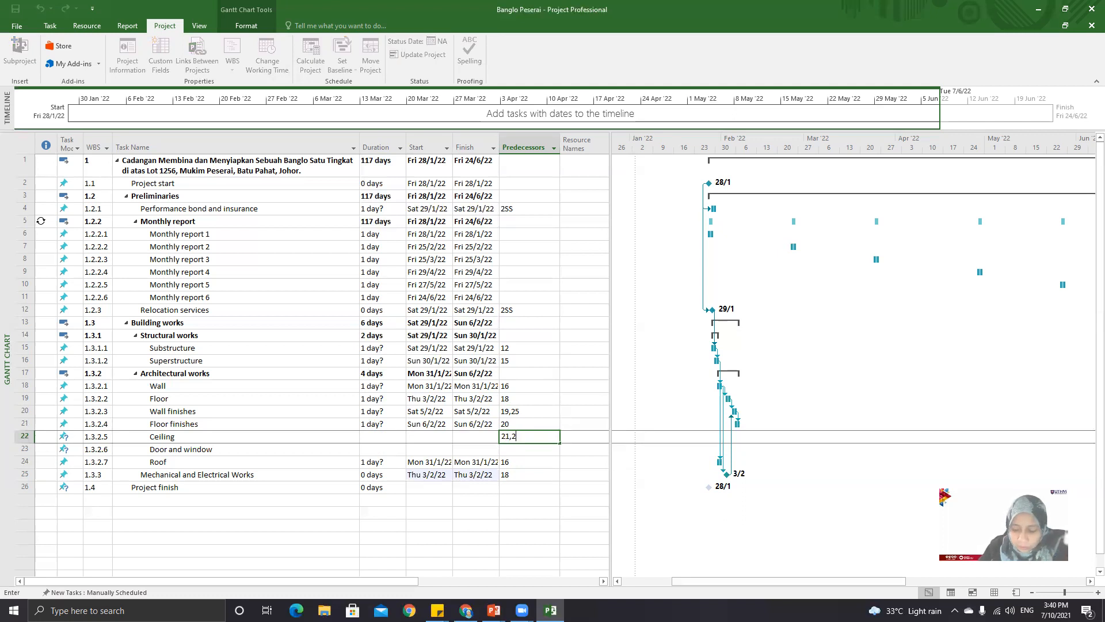
pyautogui.write('4')
pyautogui.press('Return')
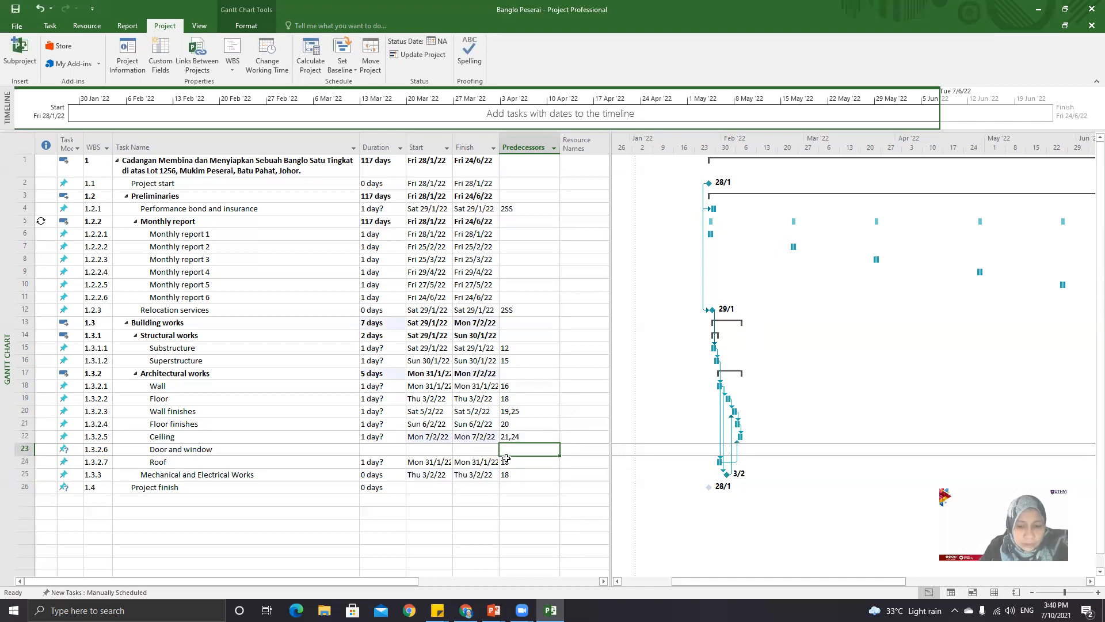
# Set the Door and window predecessor to 22 so the task follows Ceiling.
pyautogui.write('22')
pyautogui.press('Return')
pyautogui.press('Return')
pyautogui.press('Return')
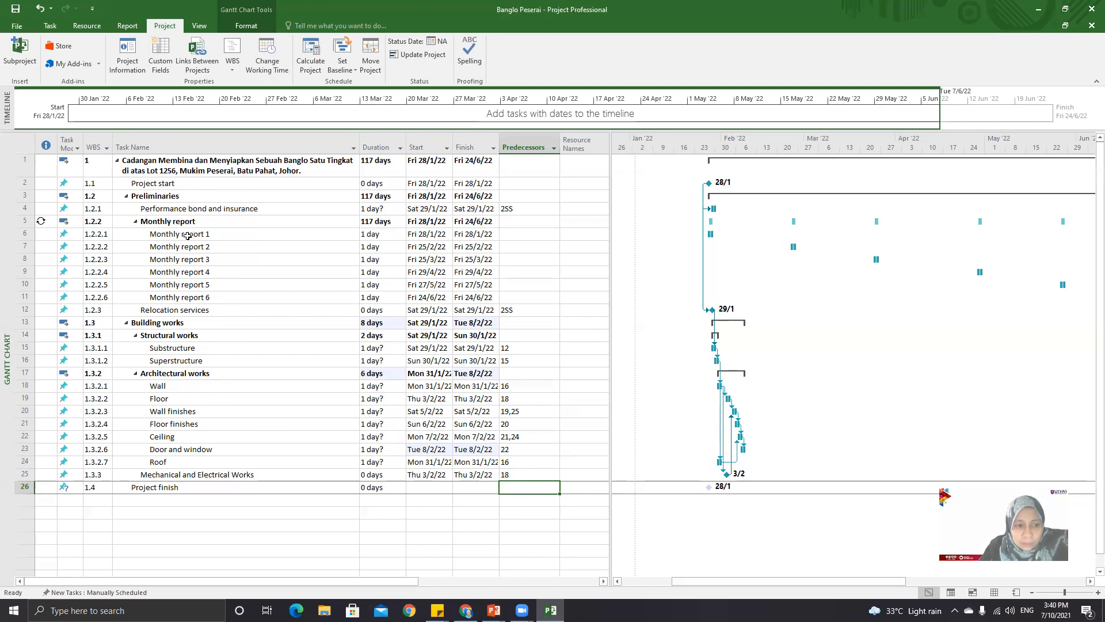
# Examine the Preliminaries, Building works, Architectural works and Mechanical and Electrical Works tasks to decide what Project finish should follow.
pyautogui.click(145, 195)
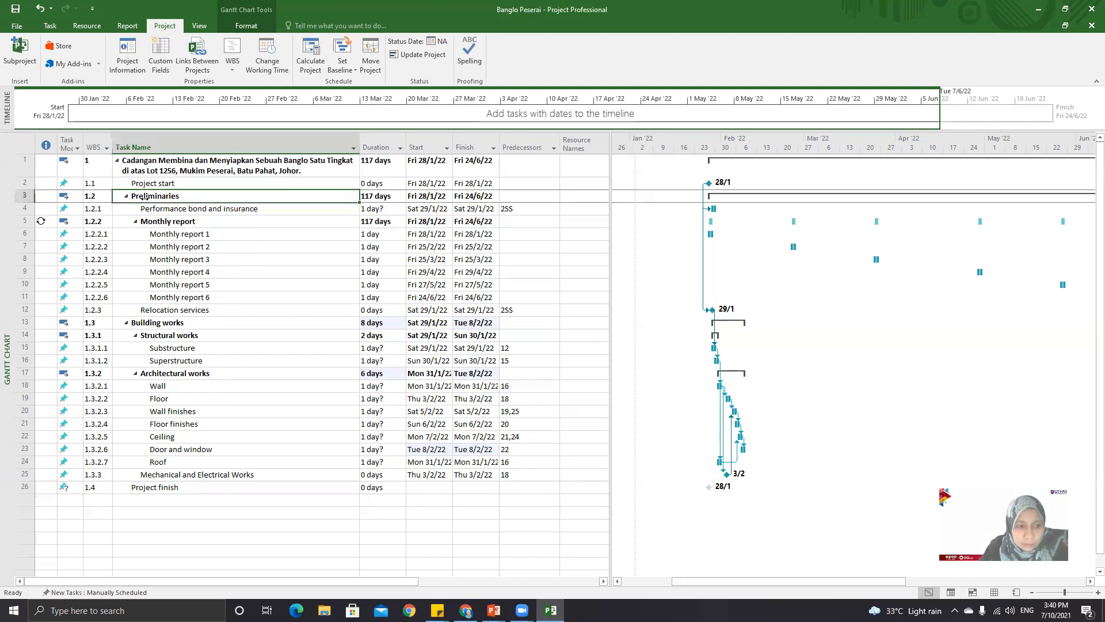
pyautogui.click(174, 323)
pyautogui.click(182, 375)
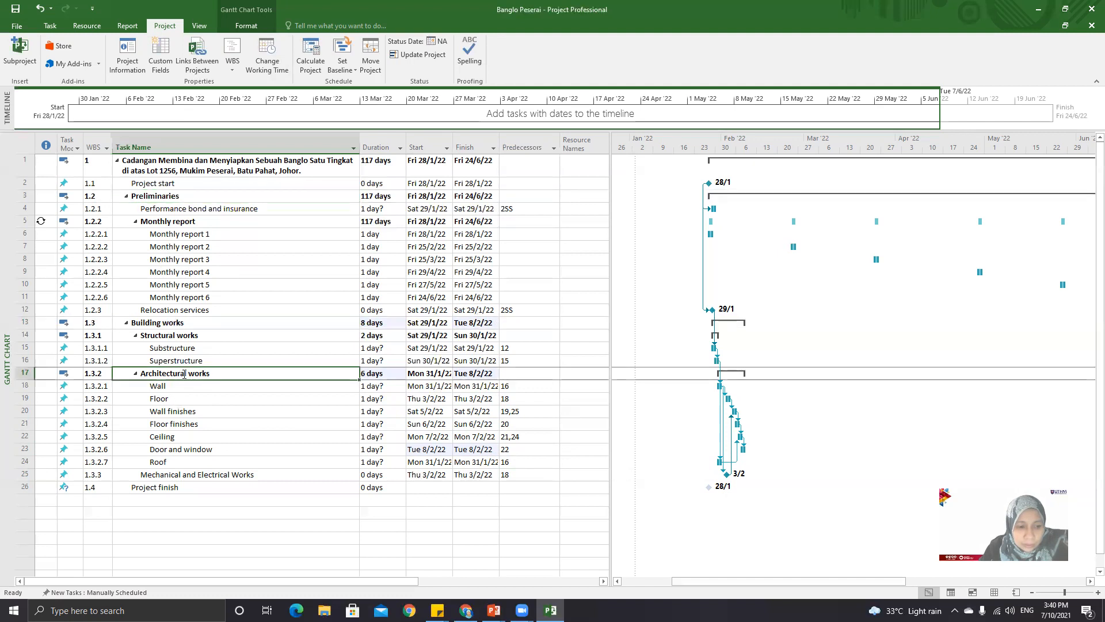
pyautogui.click(176, 323)
pyautogui.click(181, 199)
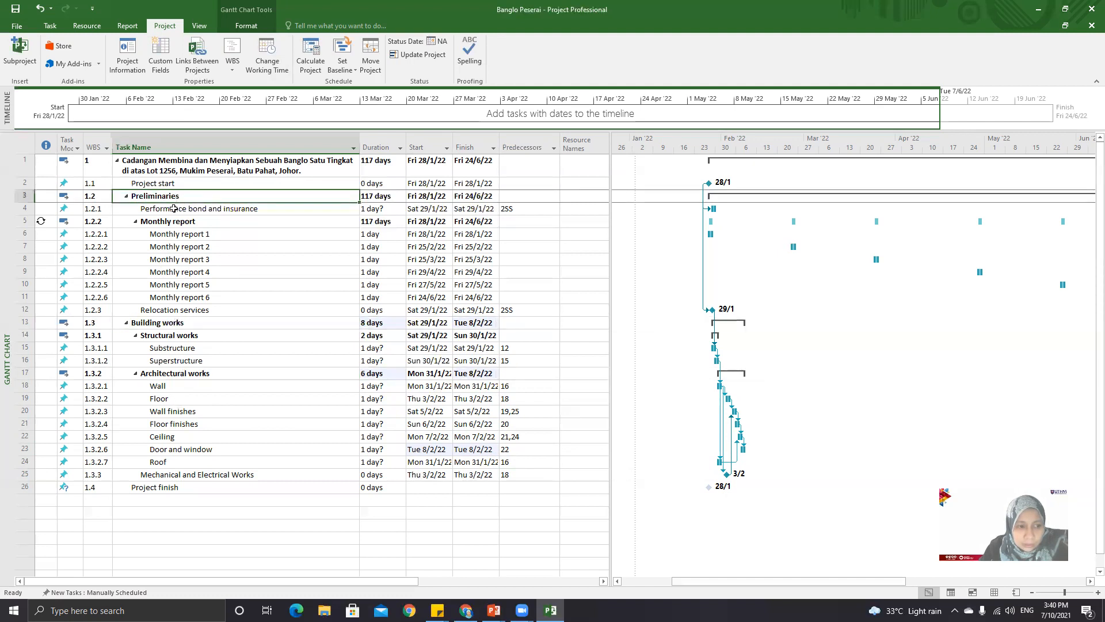
pyautogui.click(178, 326)
pyautogui.click(179, 373)
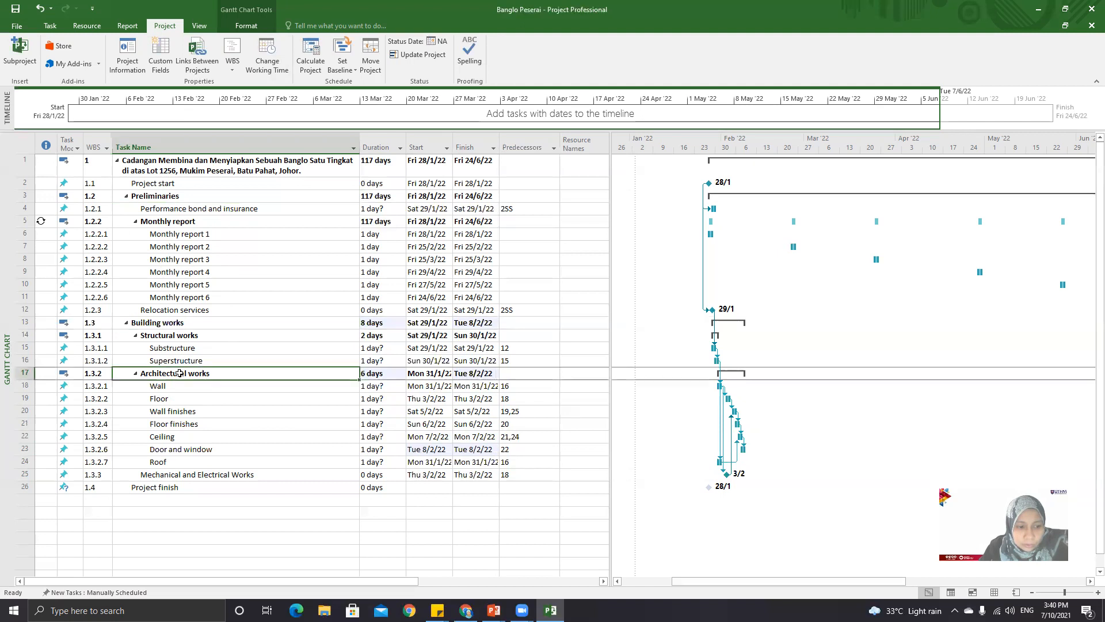
pyautogui.click(187, 322)
pyautogui.click(196, 375)
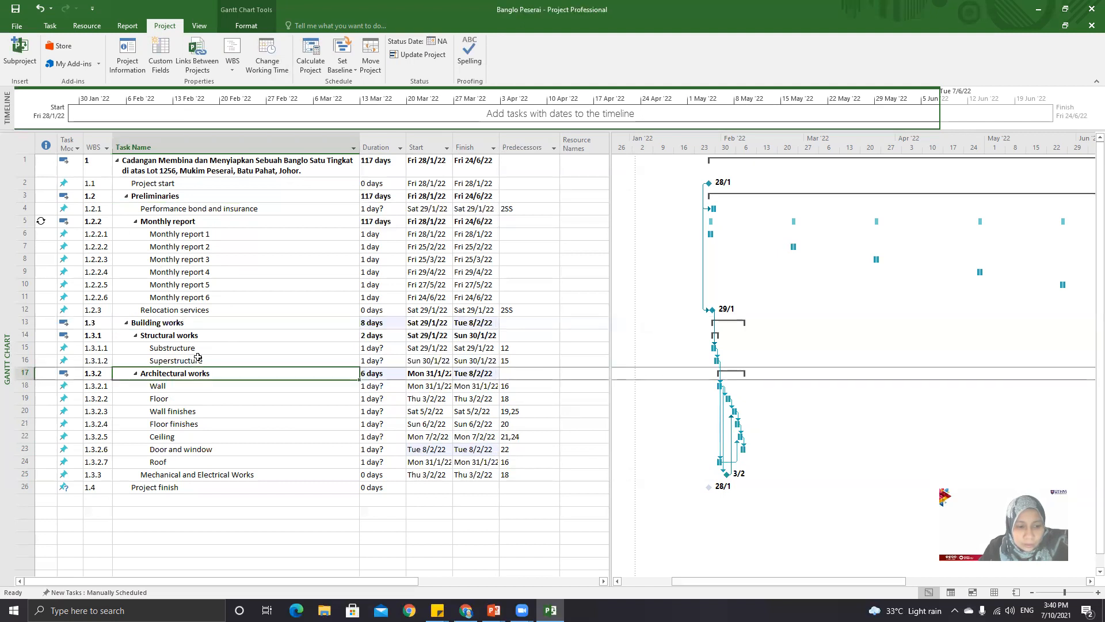
pyautogui.click(196, 327)
pyautogui.click(199, 375)
pyautogui.click(196, 324)
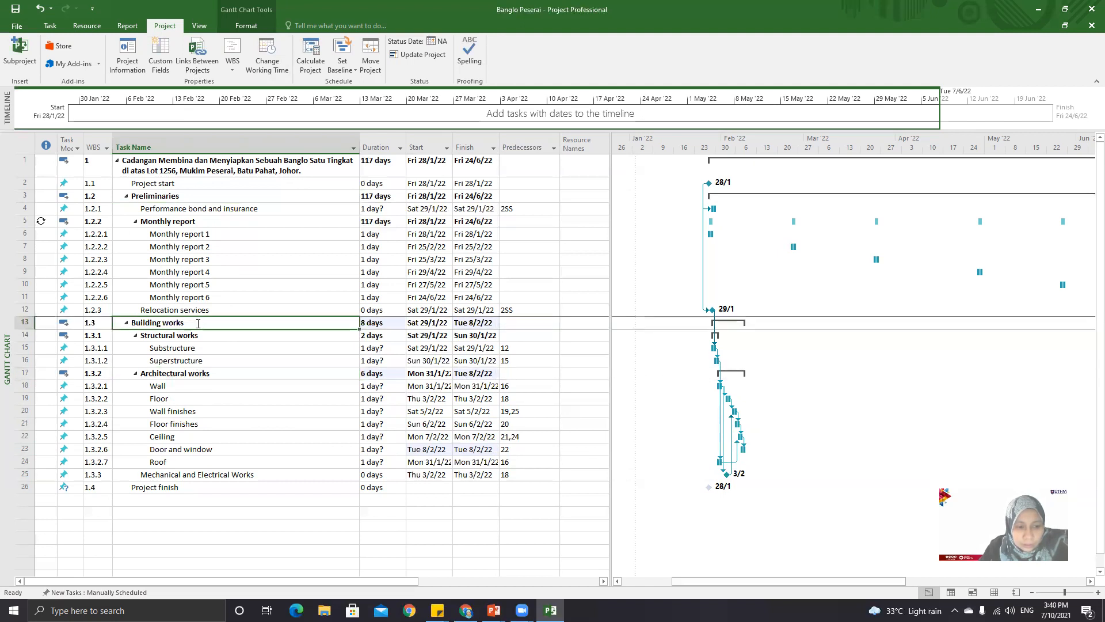
pyautogui.click(211, 375)
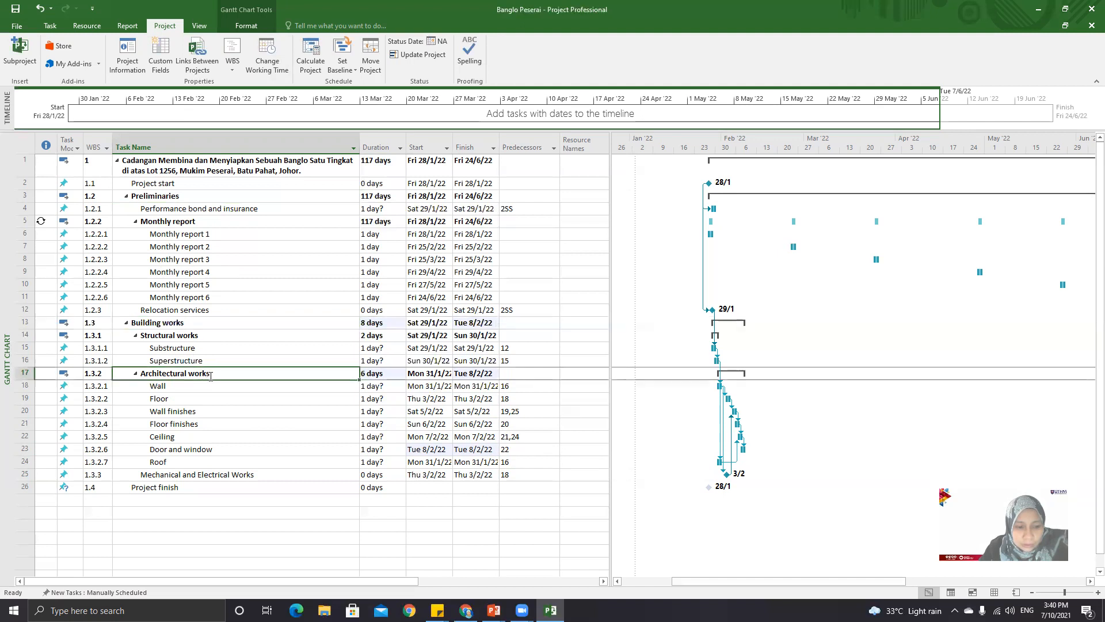
pyautogui.click(201, 477)
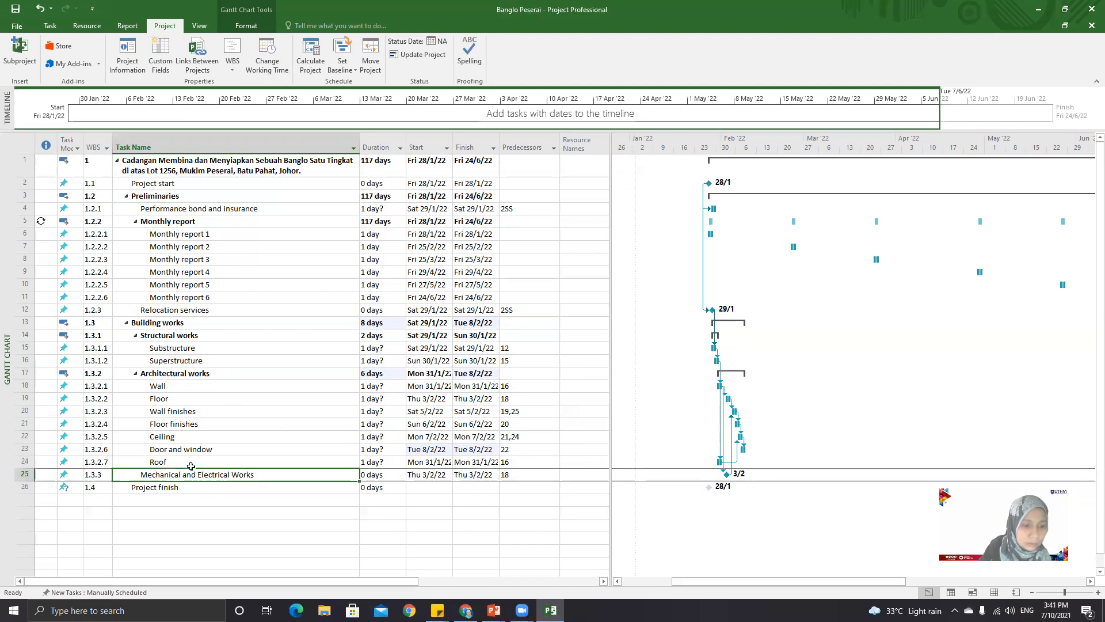
pyautogui.click(169, 323)
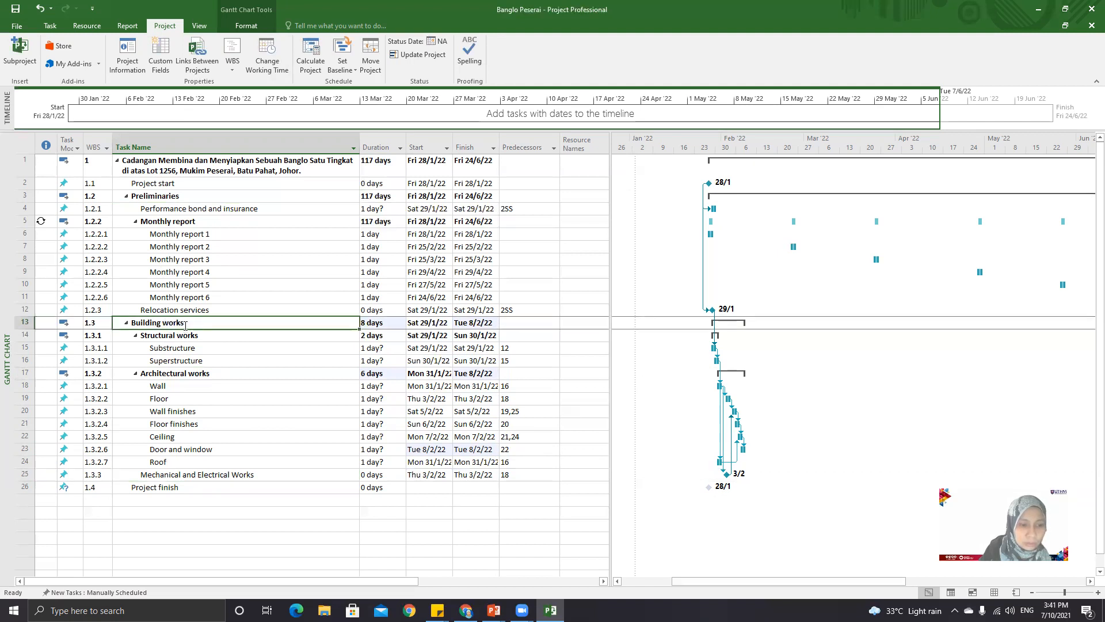
# Set the Project finish predecessor to 13 so the milestone follows the Building works summary task.
pyautogui.click(513, 488)
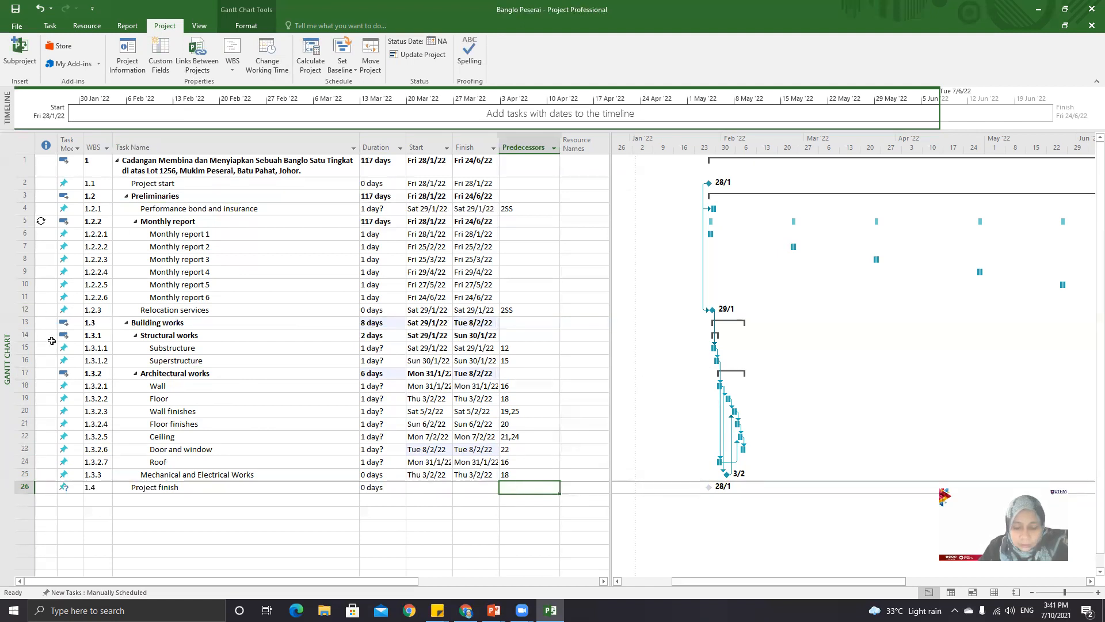
pyautogui.write('13')
pyautogui.press('Return')
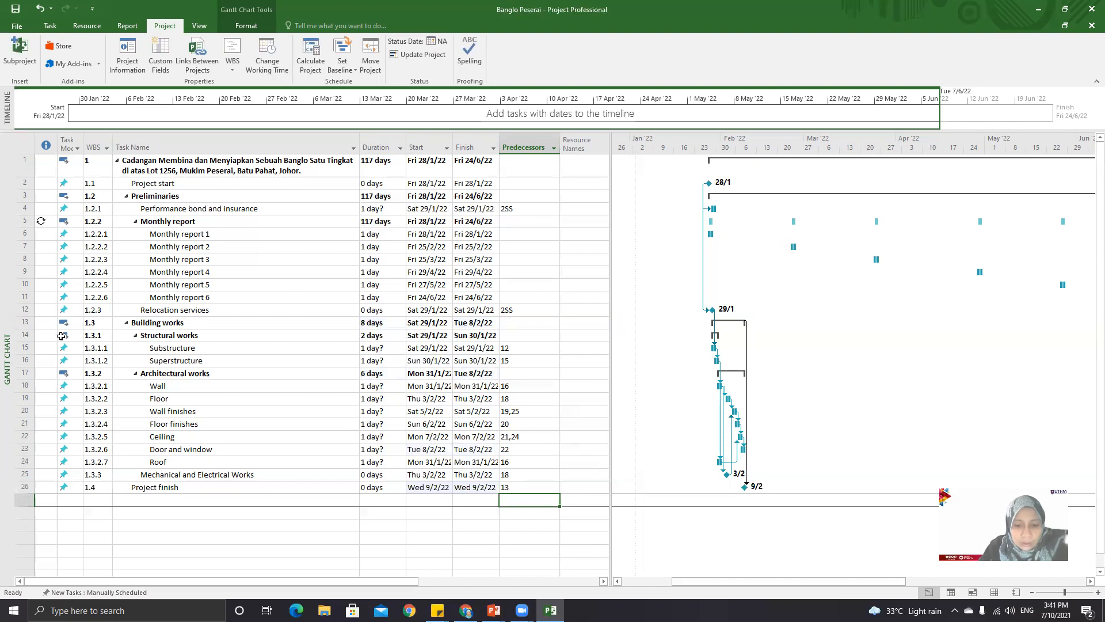
# Review the link from Building works to Project finish, the summary bars and the predecessors across the whole task list.
pyautogui.click(199, 322)
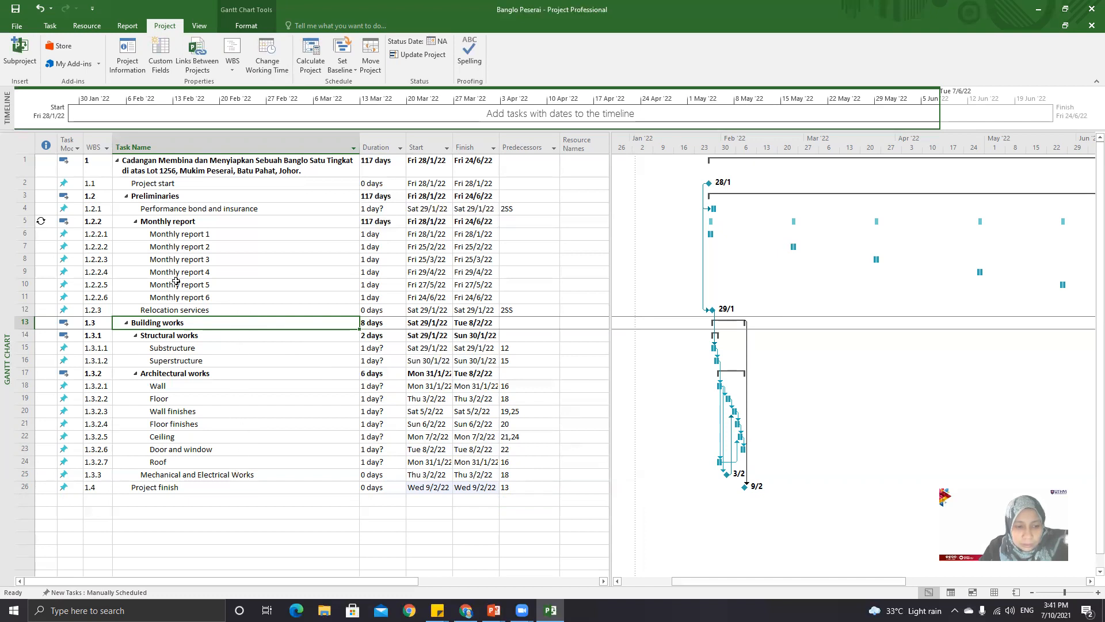
pyautogui.click(518, 488)
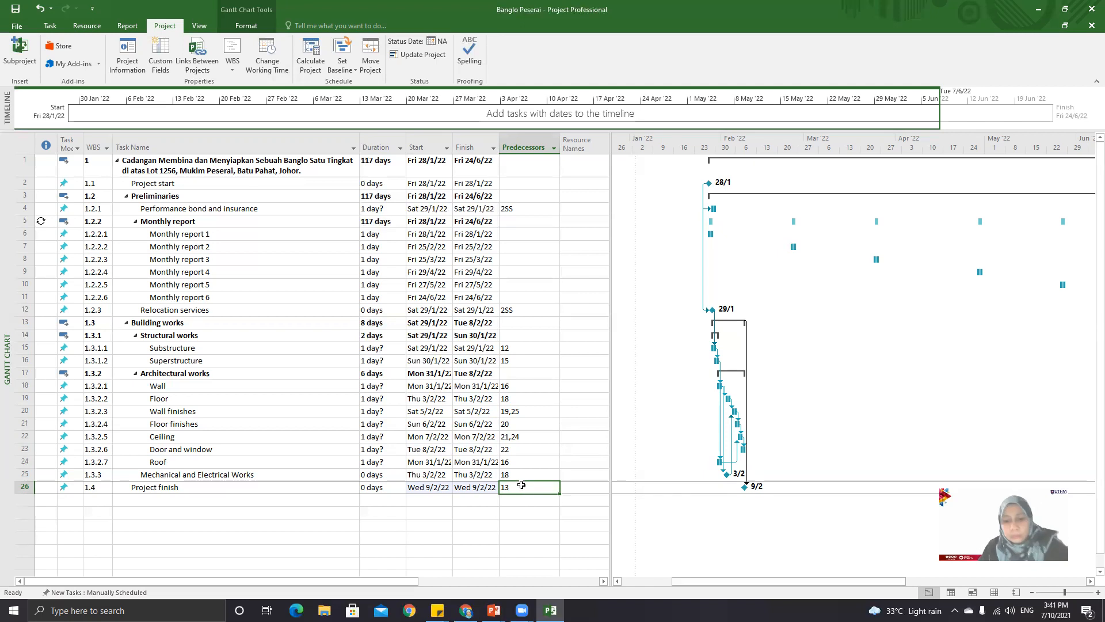
pyautogui.click(202, 322)
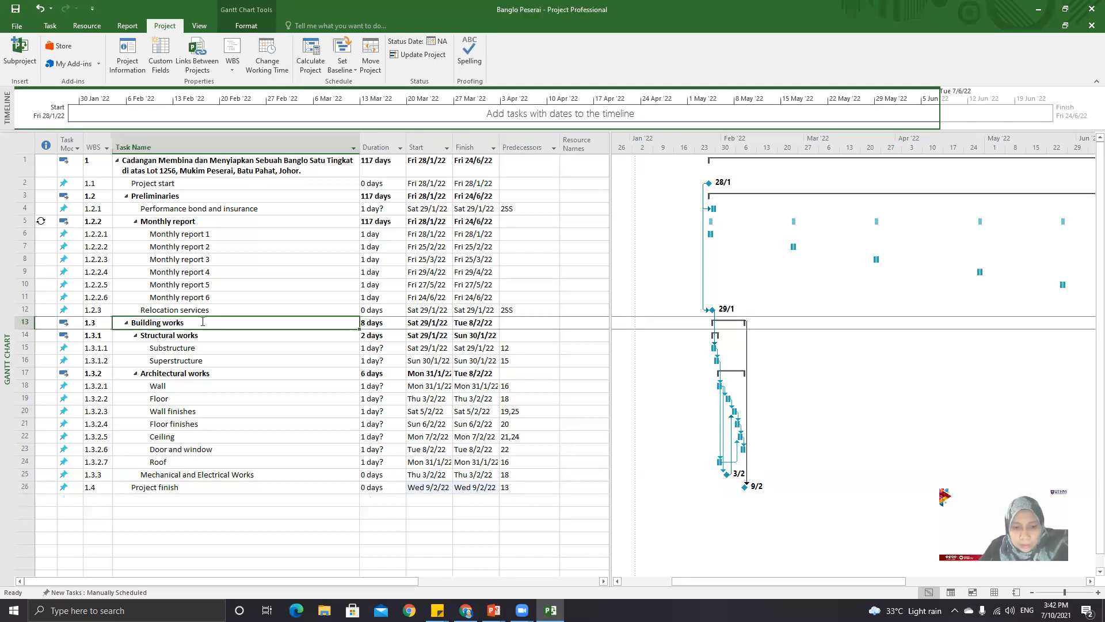
pyautogui.click(532, 487)
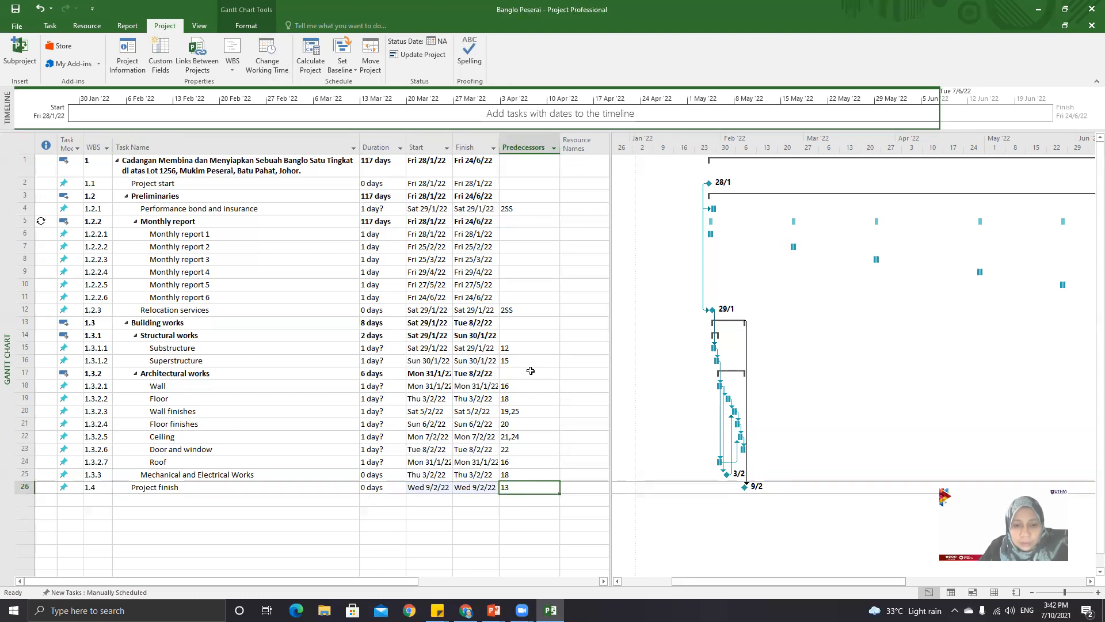
pyautogui.click(518, 324)
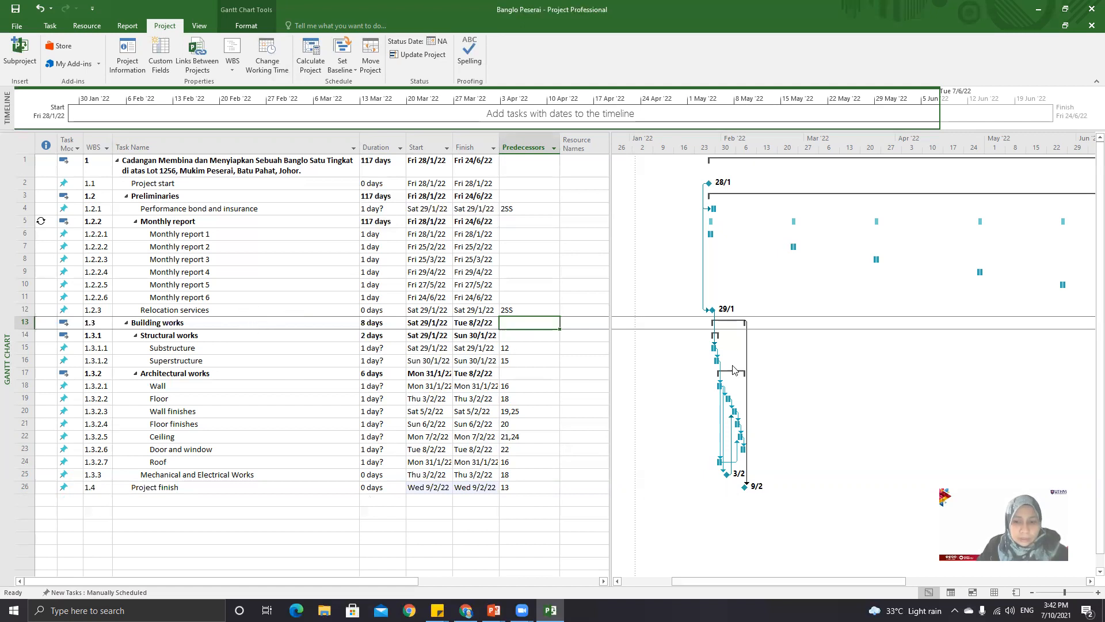
pyautogui.click(718, 336)
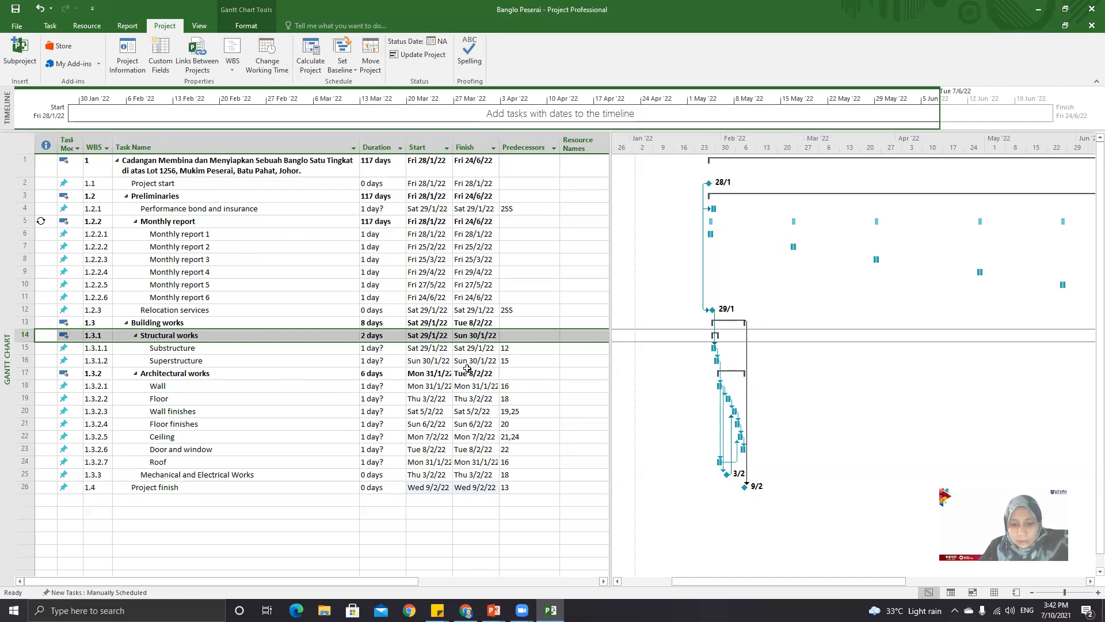
pyautogui.click(530, 322)
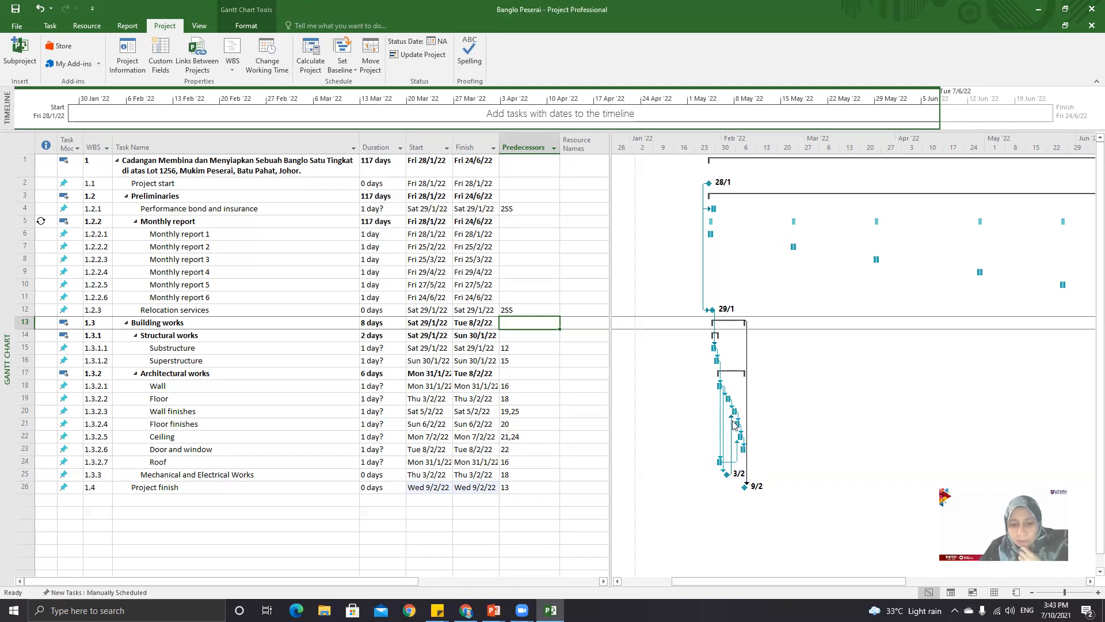
pyautogui.click(519, 501)
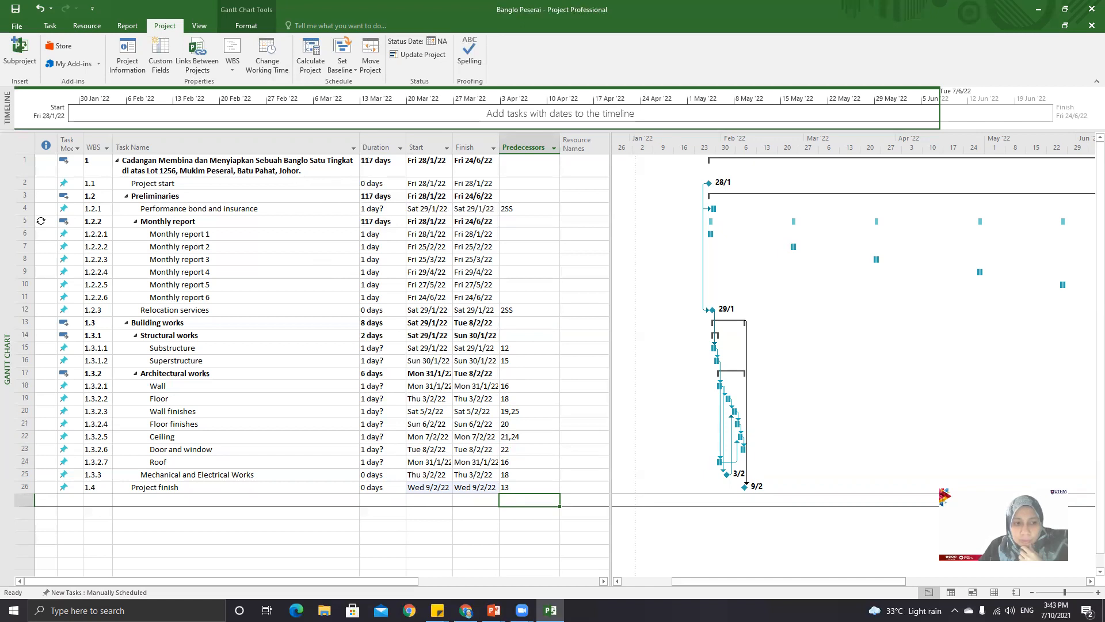
pyautogui.moveTo(332, 184); pyautogui.dragTo(314, 498)
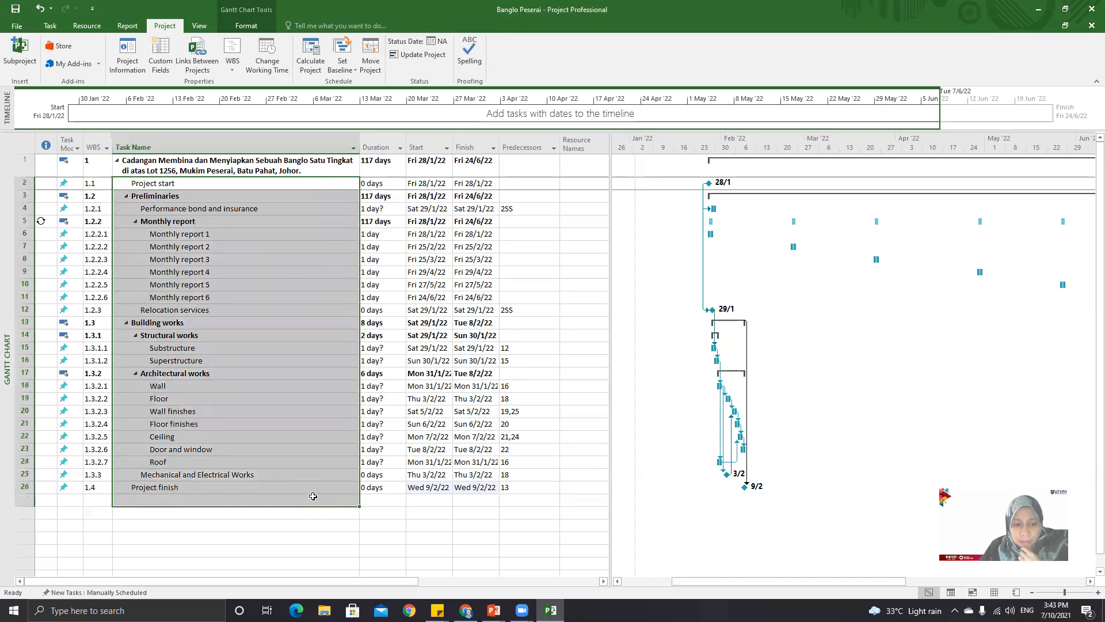
pyautogui.click(535, 185)
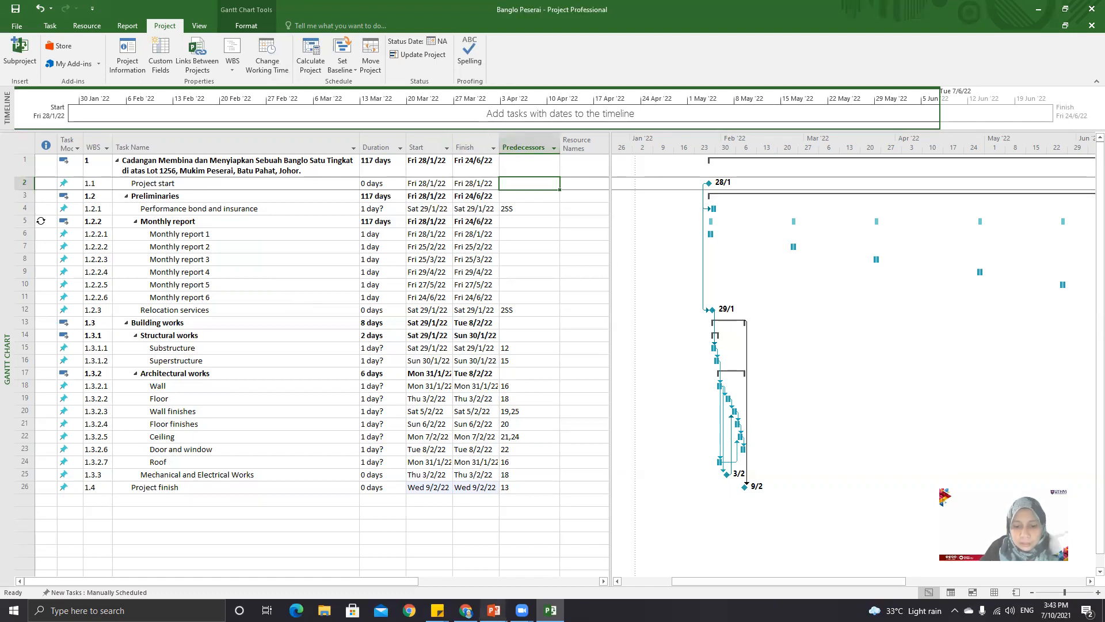
# Switch to the PowerPoint presentation Sesi 3 Managing Task in MP and show its closing TERIMA KASIH slide.
pyautogui.click(494, 610)
pyautogui.click(494, 610)
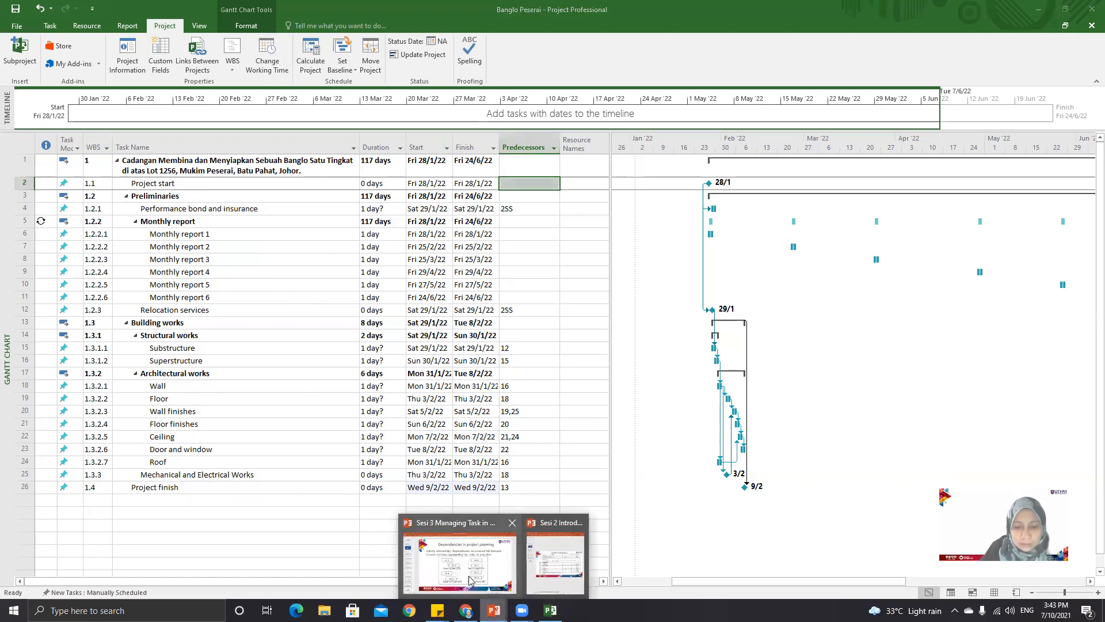
pyautogui.click(467, 576)
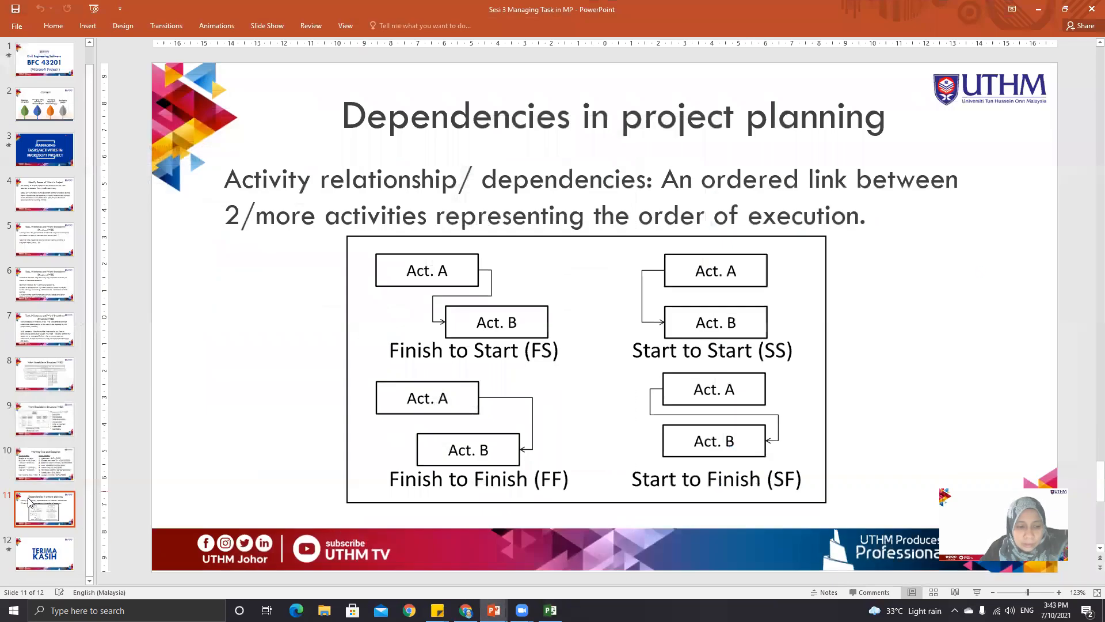
pyautogui.click(53, 551)
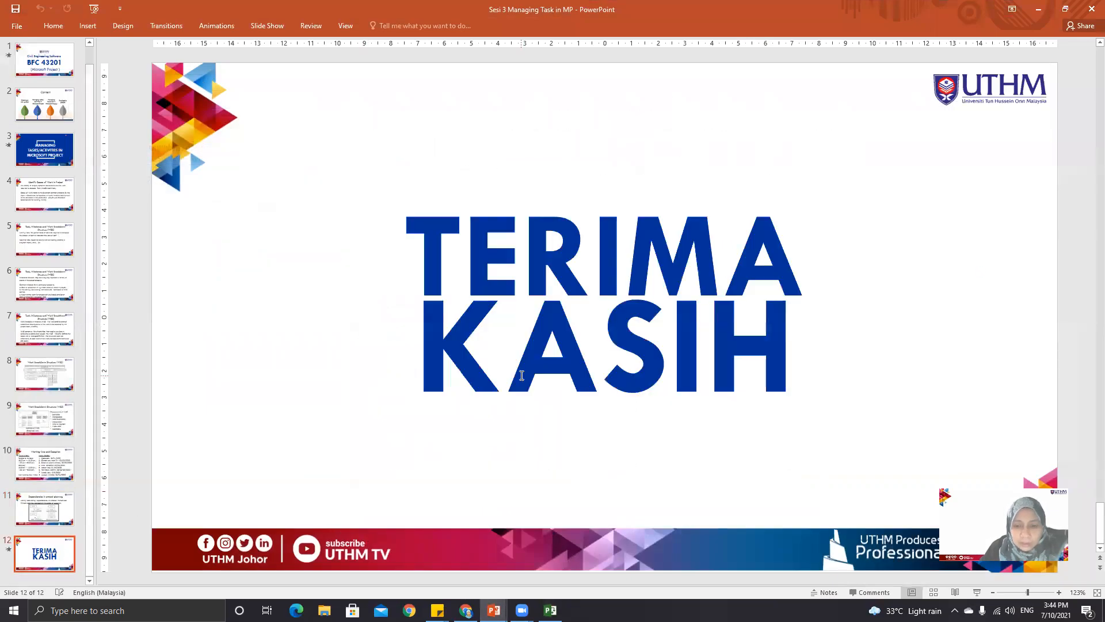